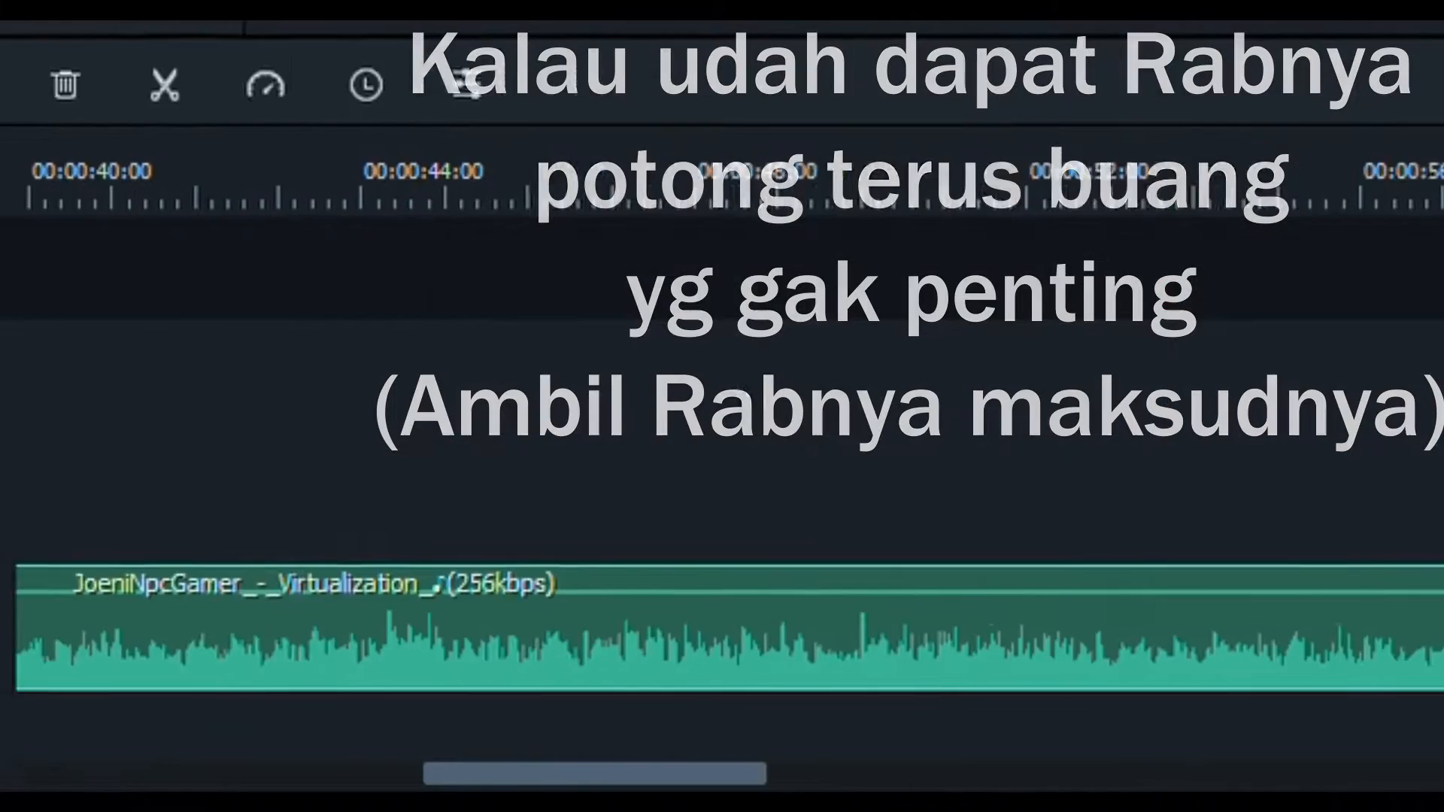
Split the song clip on the audio track and delete the part that is not needed.
{"action": "left_click", "coordinate": [177, 87]}
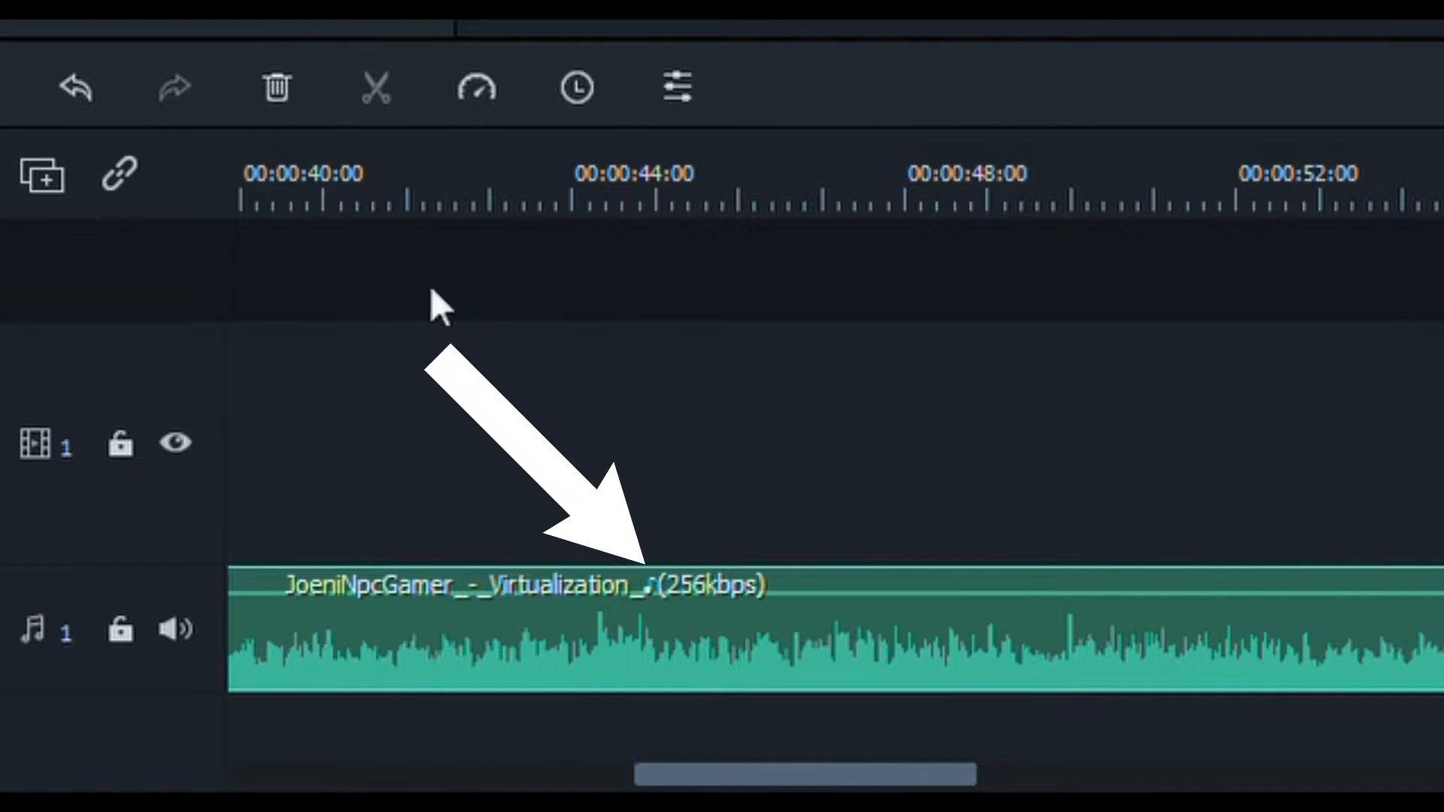
{"action": "left_click", "coordinate": [288, 79]}
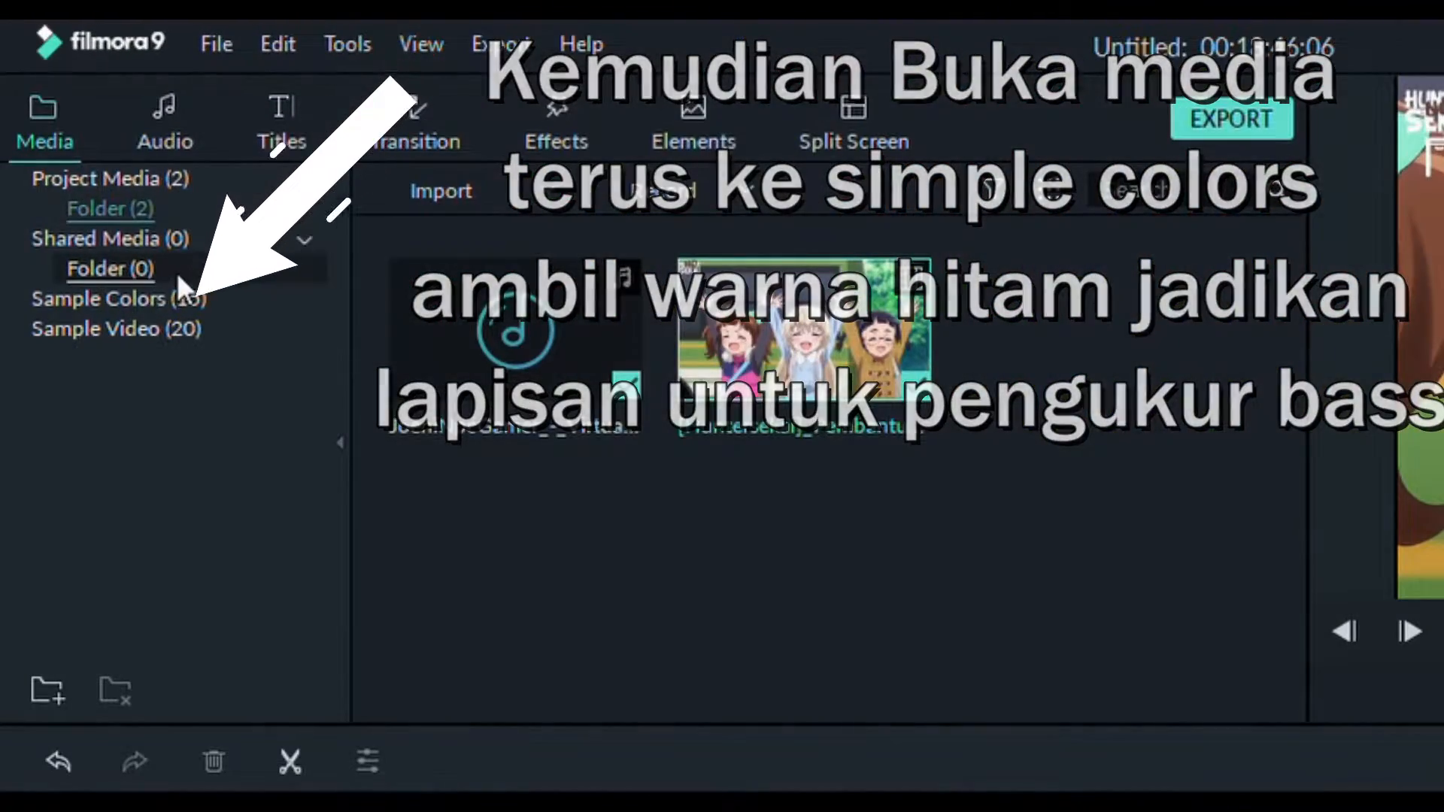
Add the Black sample color to the timeline and rearrange the clips so Black sits on track 1, with the video clips above it.
{"action": "left_click", "coordinate": [183, 299]}
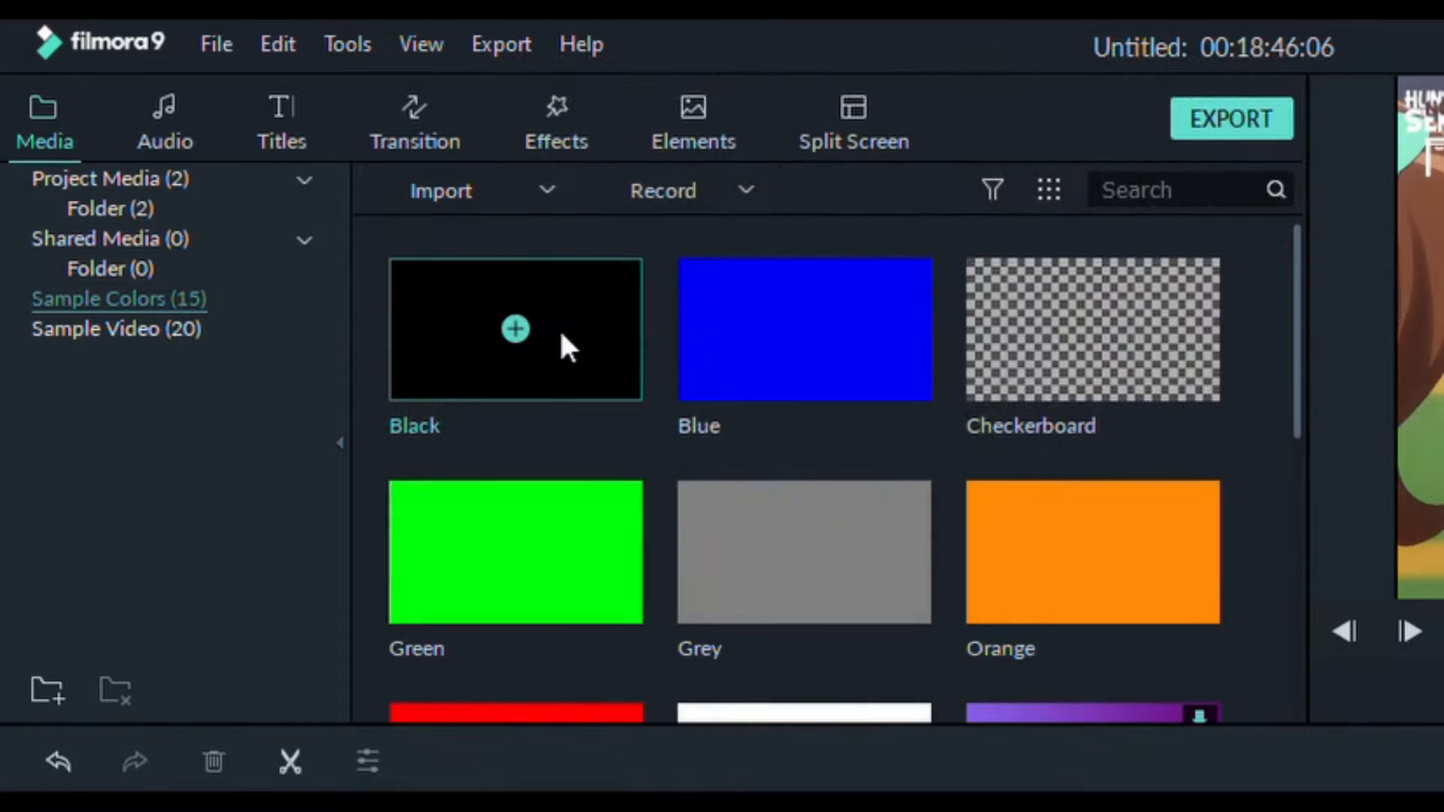
{"action": "left_click_drag", "start_coordinate": [557, 328], "coordinate": [181, 379]}
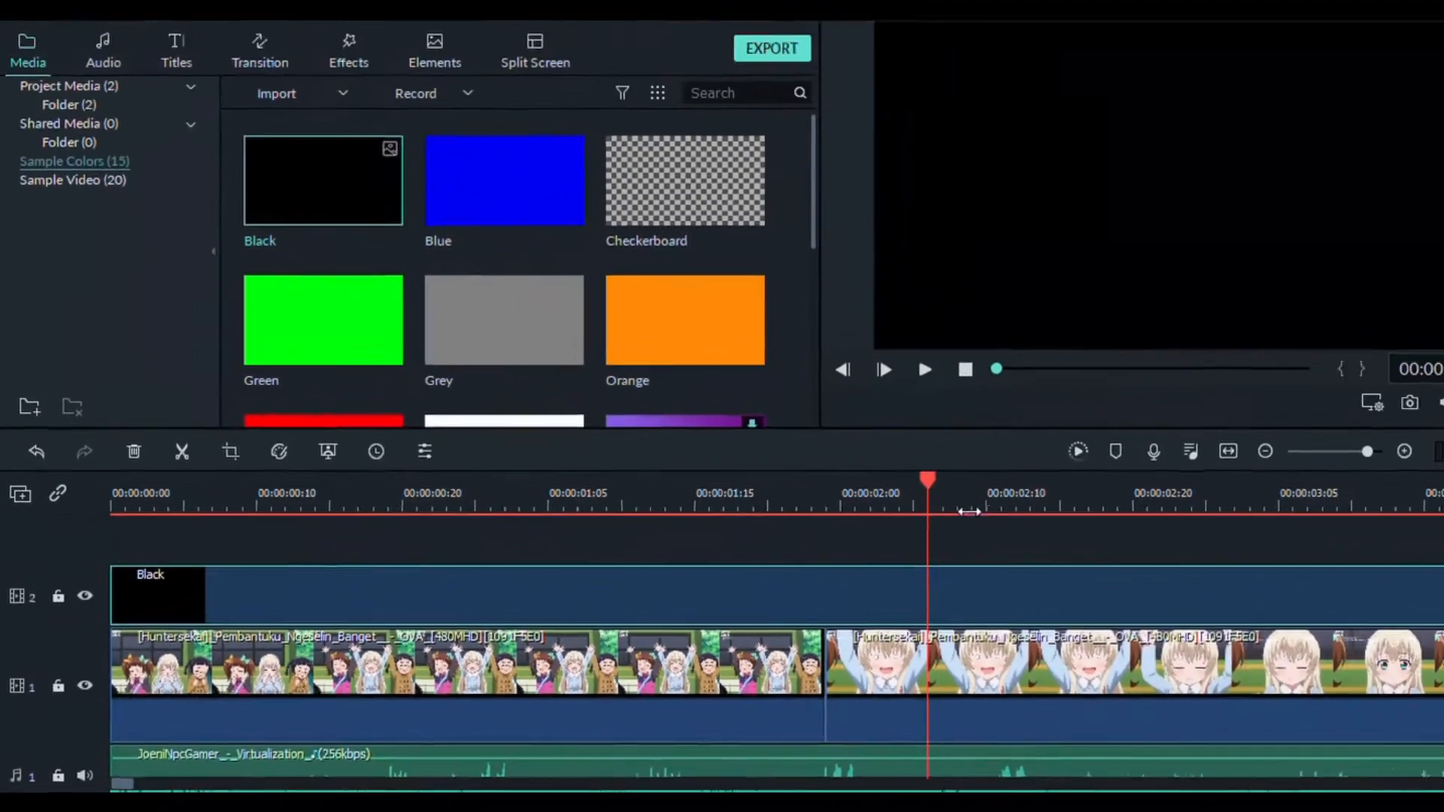
{"action": "left_click_drag", "start_coordinate": [969, 511], "coordinate": [710, 511]}
{"action": "left_click_drag", "start_coordinate": [497, 698], "coordinate": [497, 544]}
{"action": "left_click_drag", "start_coordinate": [870, 728], "coordinate": [871, 591]}
{"action": "left_click_drag", "start_coordinate": [1302, 729], "coordinate": [1301, 591]}
{"action": "left_click_drag", "start_coordinate": [1339, 661], "coordinate": [1379, 735]}
{"action": "left_click_drag", "start_coordinate": [1354, 508], "coordinate": [650, 509]}
{"action": "left_click_drag", "start_coordinate": [1076, 751], "coordinate": [1075, 638]}
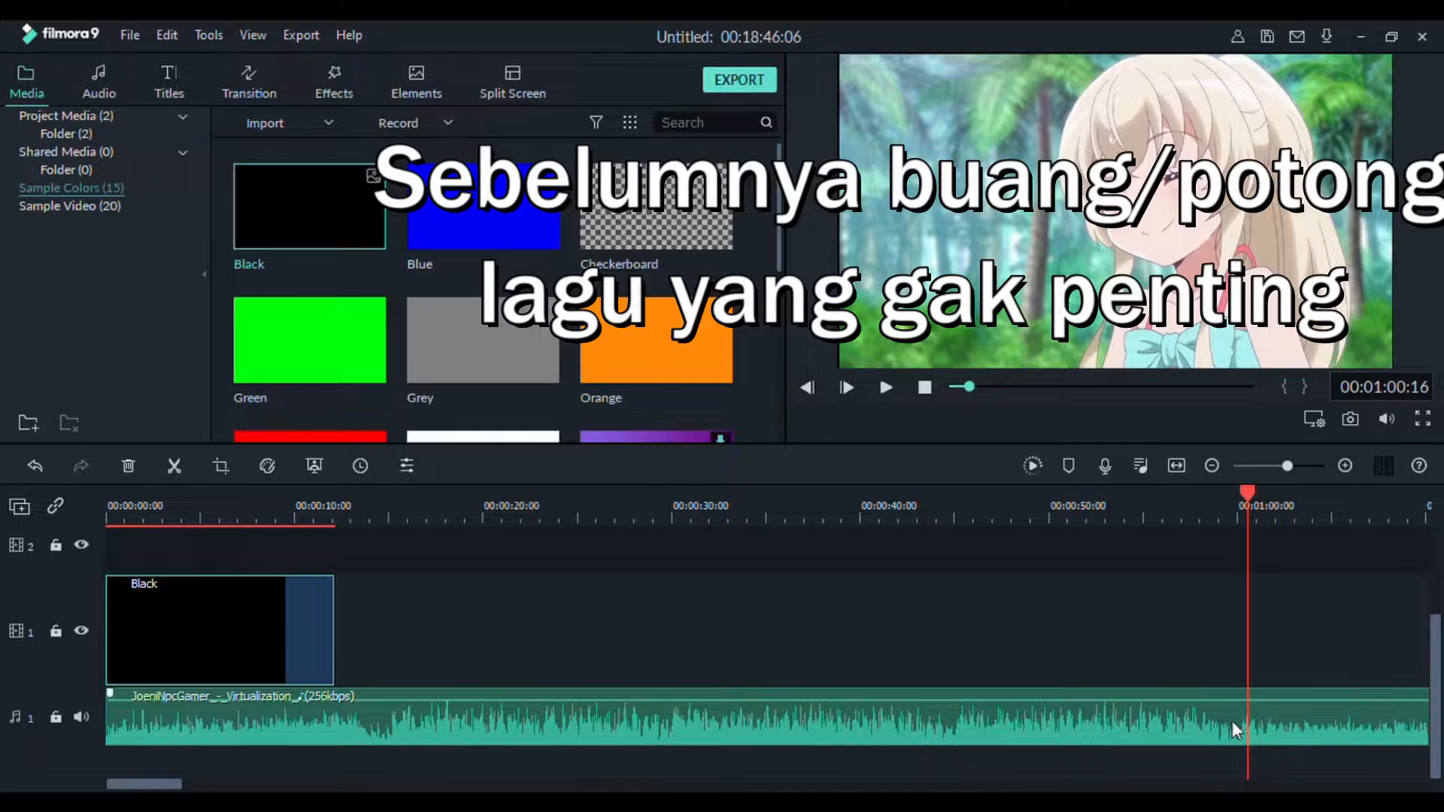
Split the song at about 00:01:00:00 and delete everything after the cut.
{"action": "left_click_drag", "start_coordinate": [1243, 490], "coordinate": [1241, 489]}
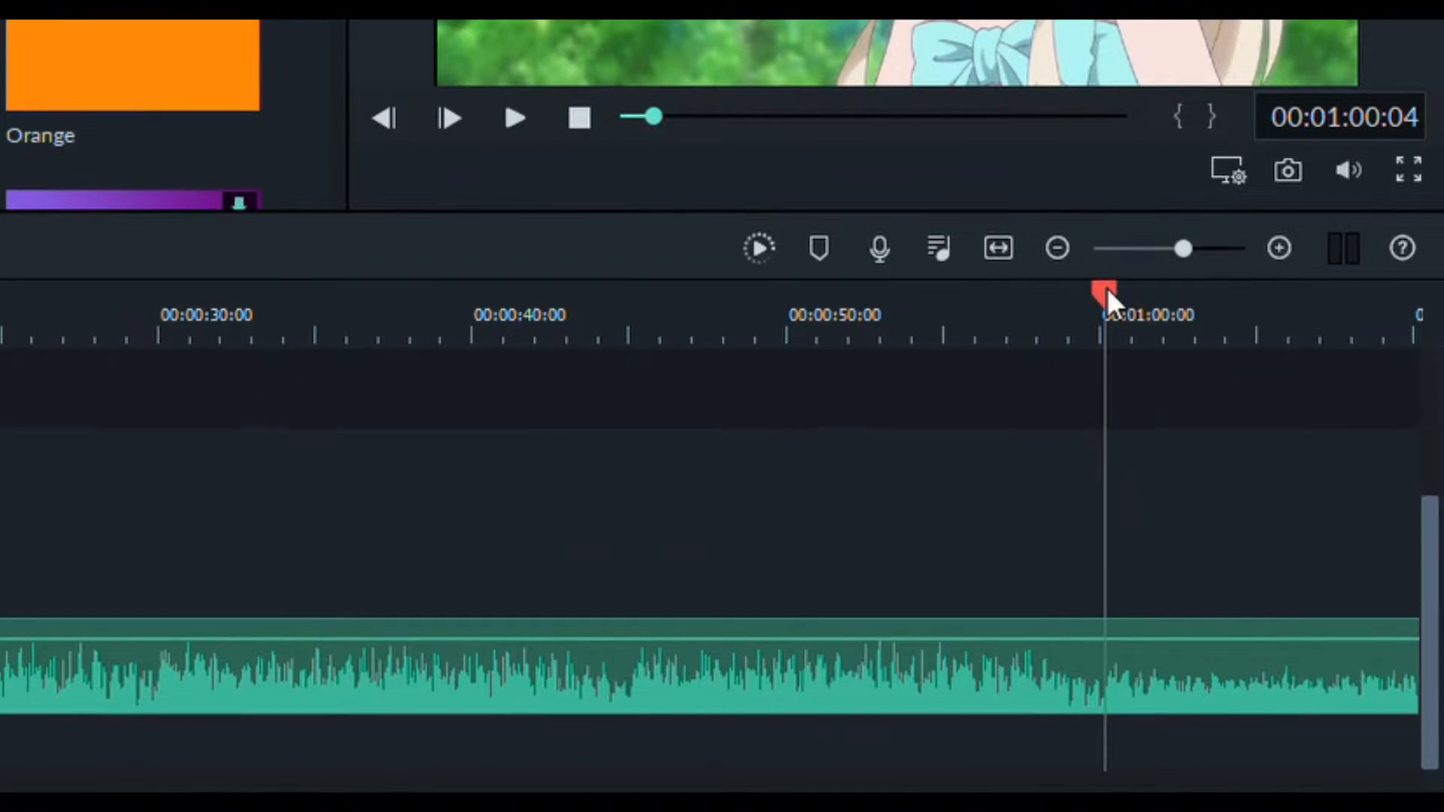
{"action": "left_click_drag", "start_coordinate": [1107, 288], "coordinate": [1095, 350]}
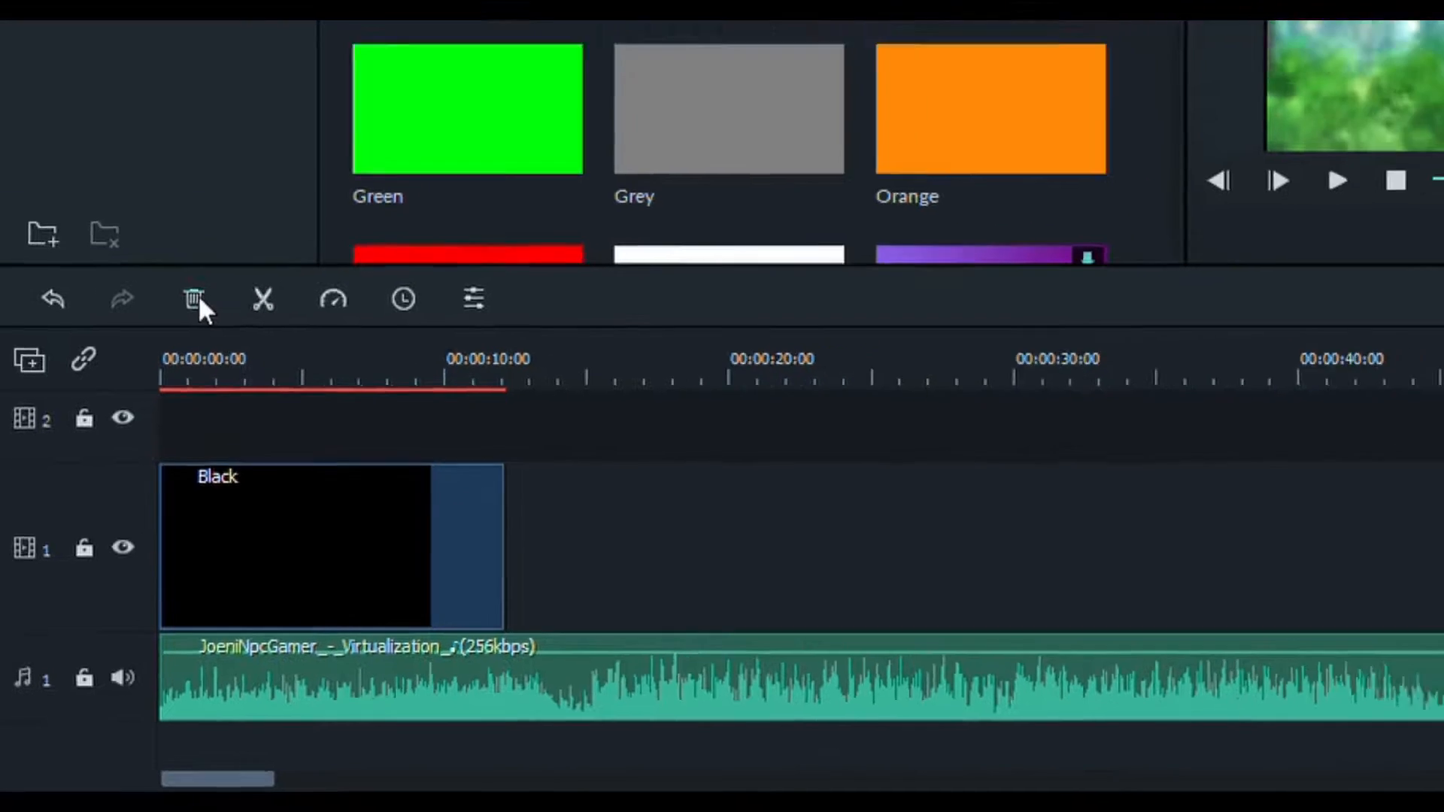
{"action": "left_click", "coordinate": [214, 249]}
{"action": "left_click", "coordinate": [1186, 511]}
{"action": "key", "text": "space"}
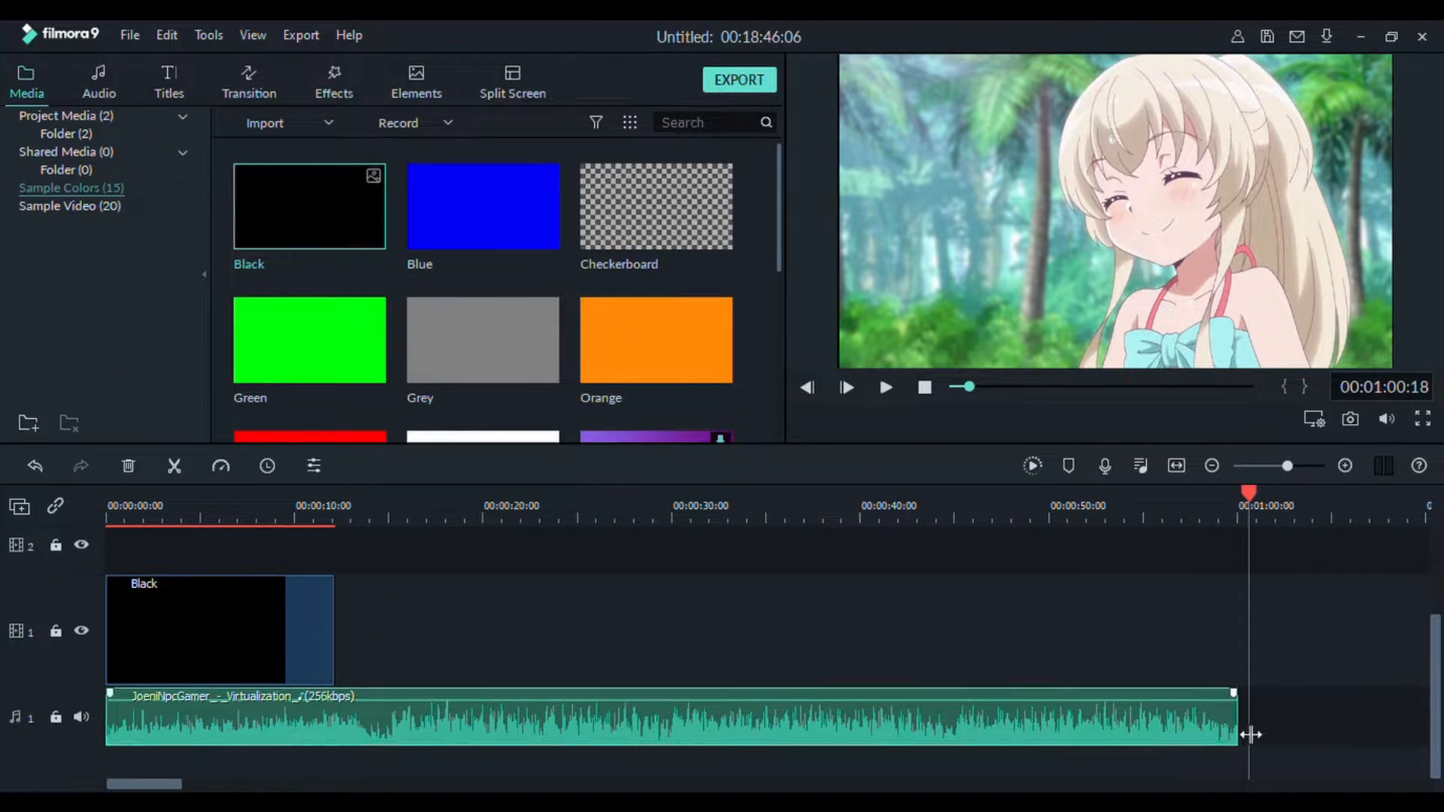
Extend the Black clip on track 1 to the end of the trimmed song, about one minute long.
{"action": "left_click", "coordinate": [286, 516]}
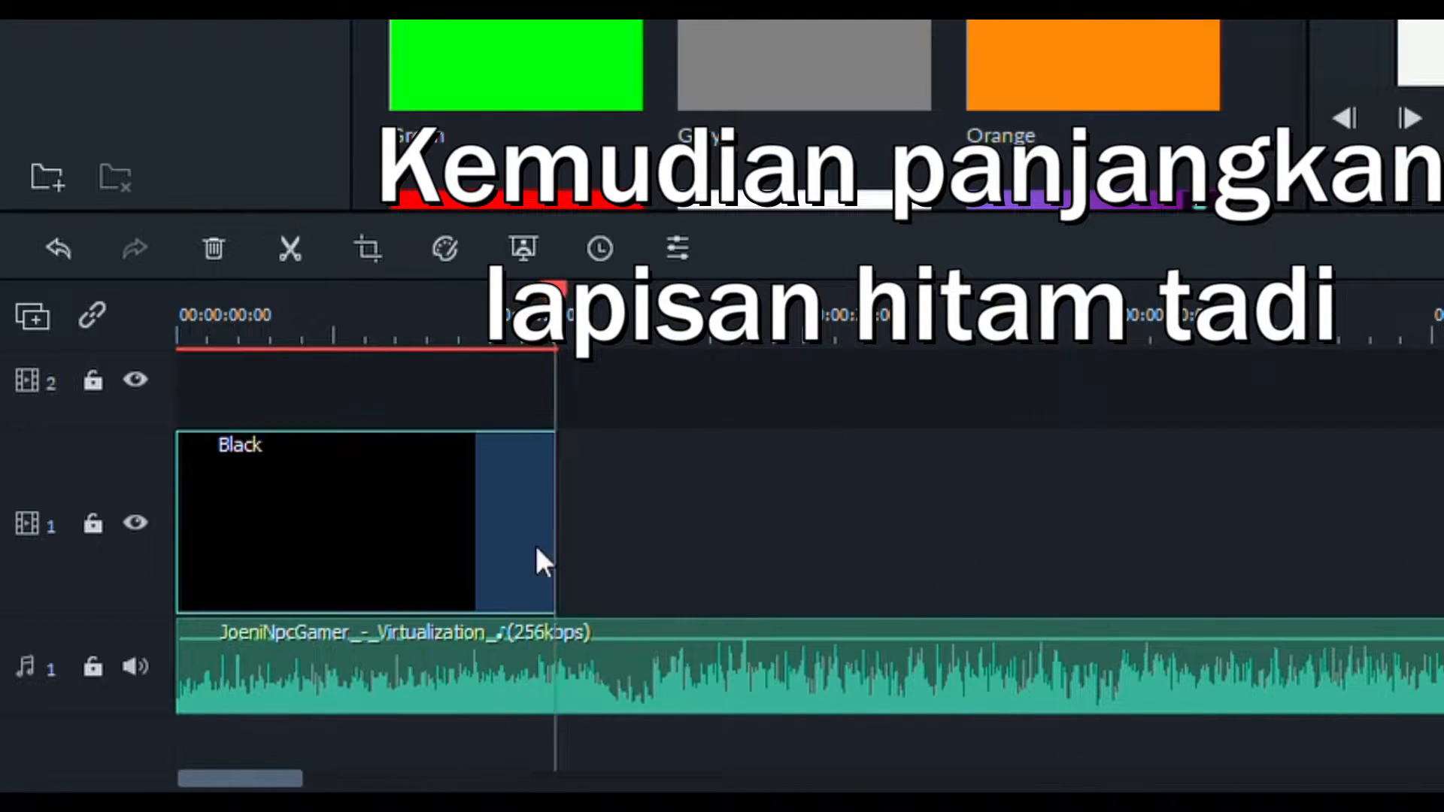
{"action": "left_click_drag", "start_coordinate": [555, 545], "coordinate": [1443, 575]}
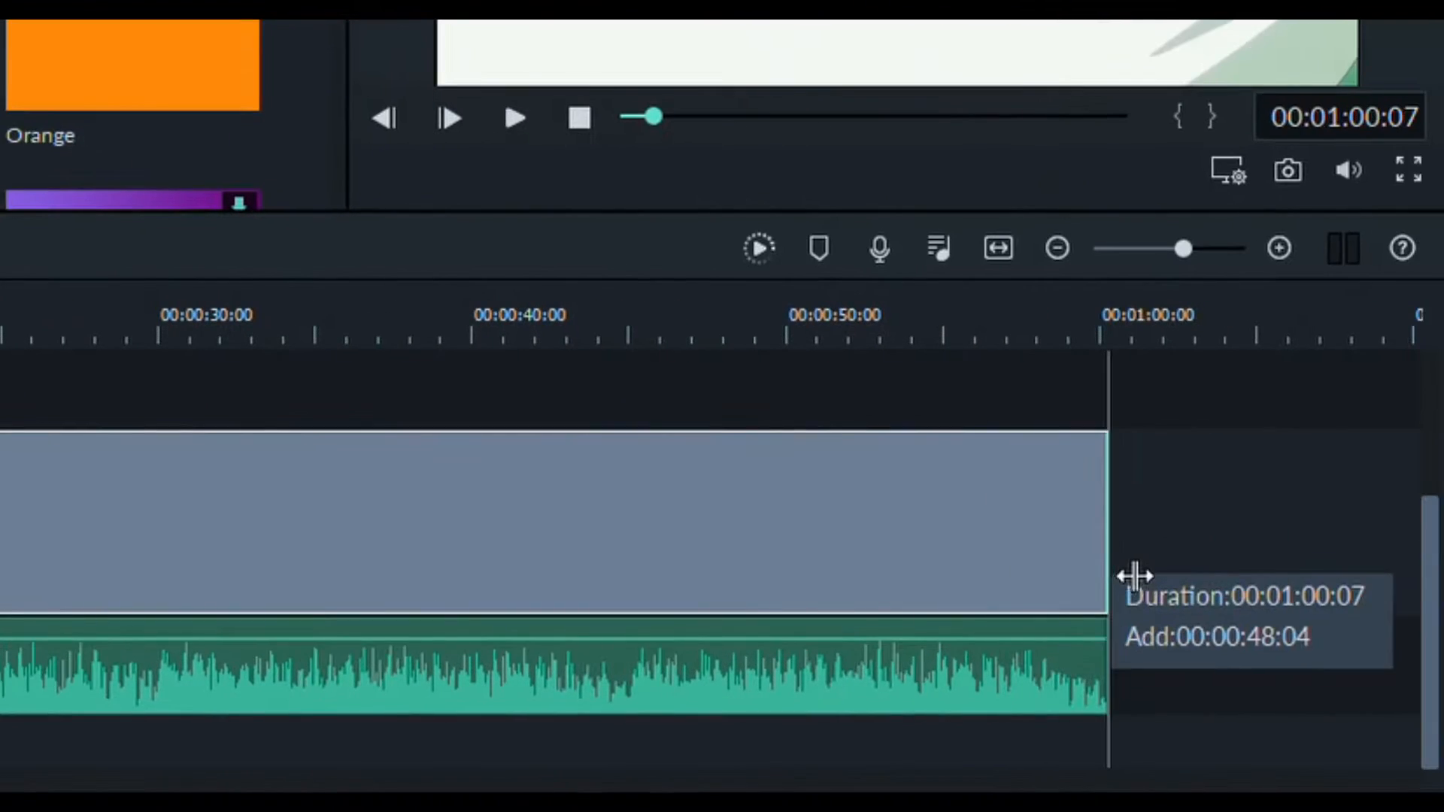
{"action": "left_click_drag", "start_coordinate": [1135, 575], "coordinate": [1137, 576]}
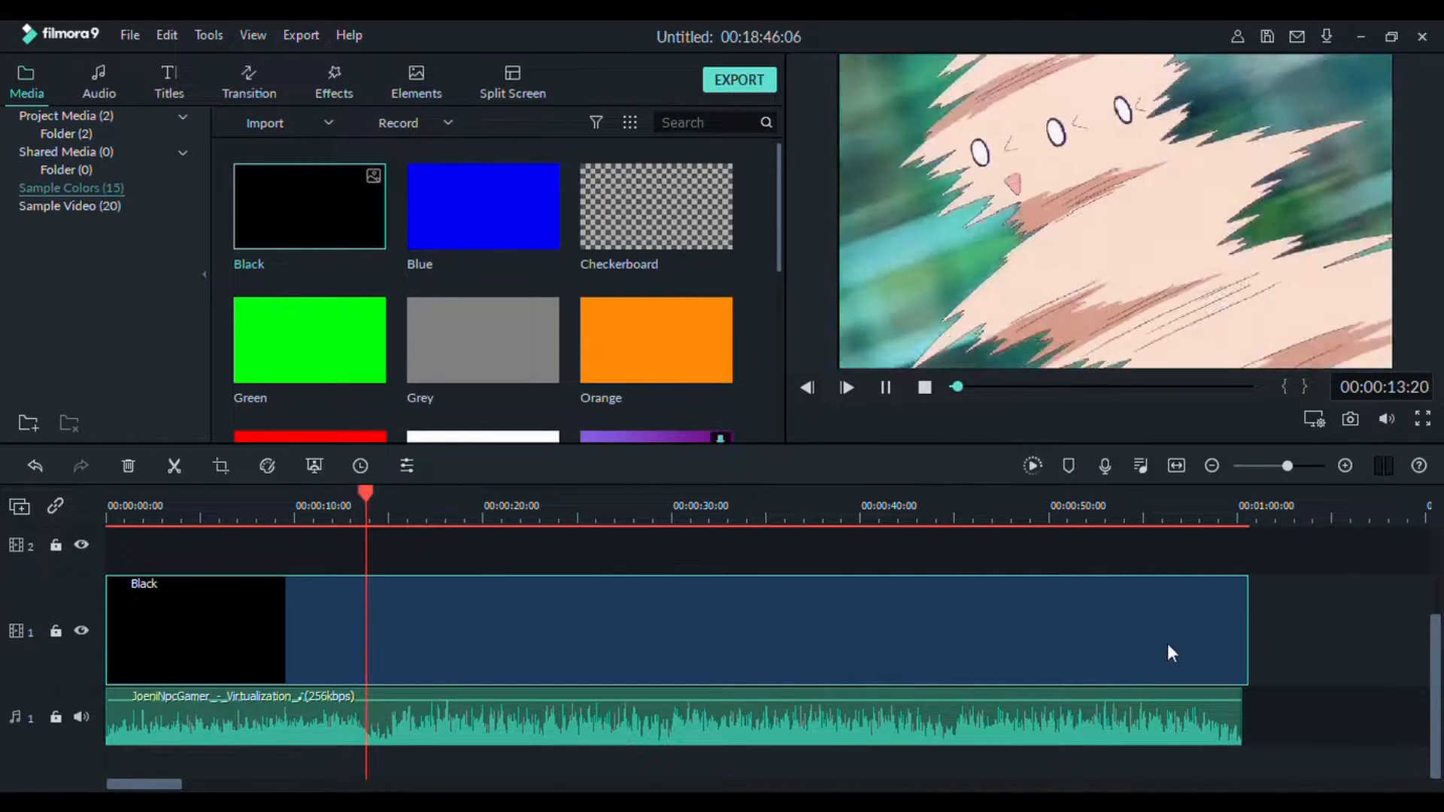
{"action": "left_click_drag", "start_coordinate": [1256, 654], "coordinate": [1258, 653]}
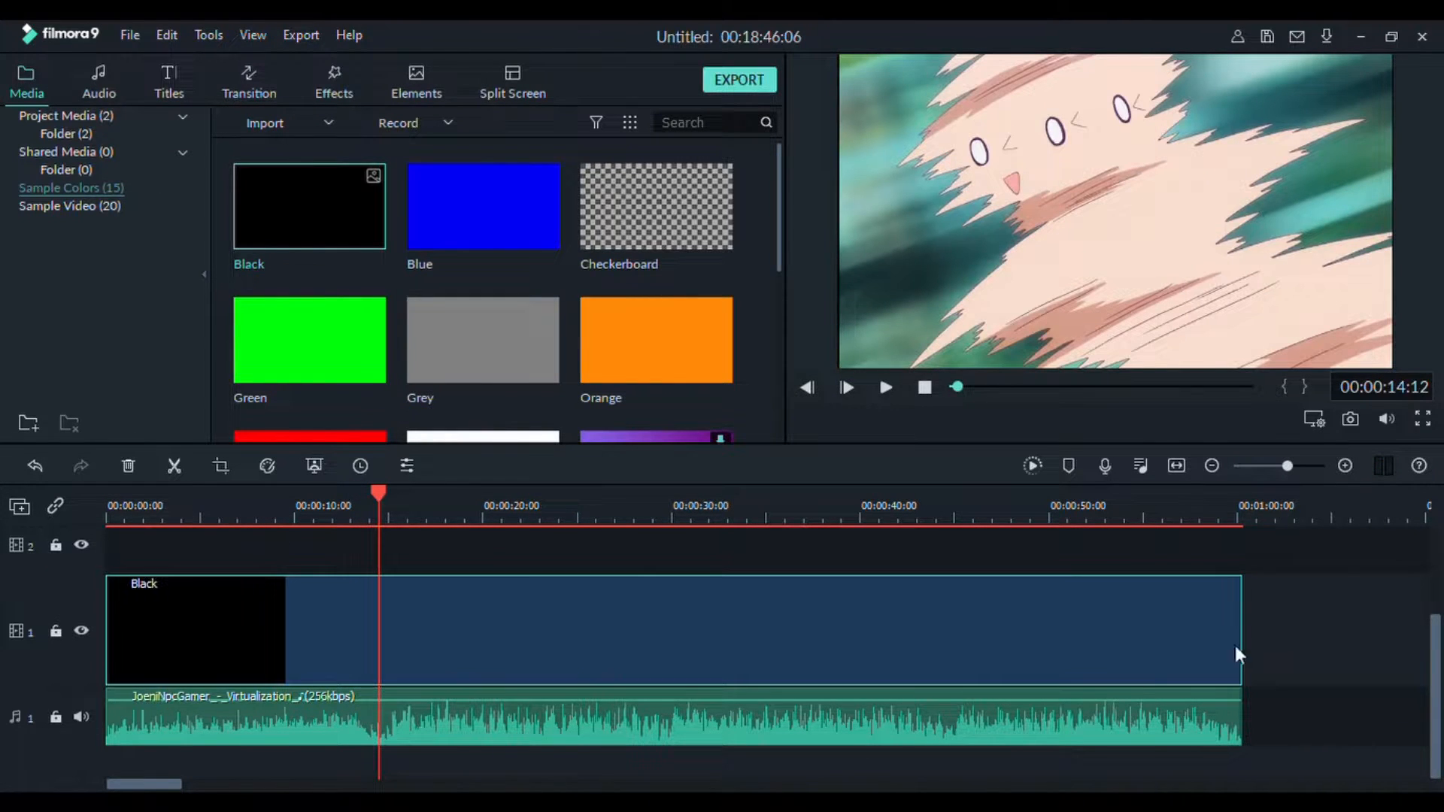
Listen to the song around 15 seconds and split the Black clip where the bass comes in, at about 00:00:15:05.
{"action": "key", "text": "space"}
{"action": "left_click_drag", "start_coordinate": [543, 515], "coordinate": [769, 536]}
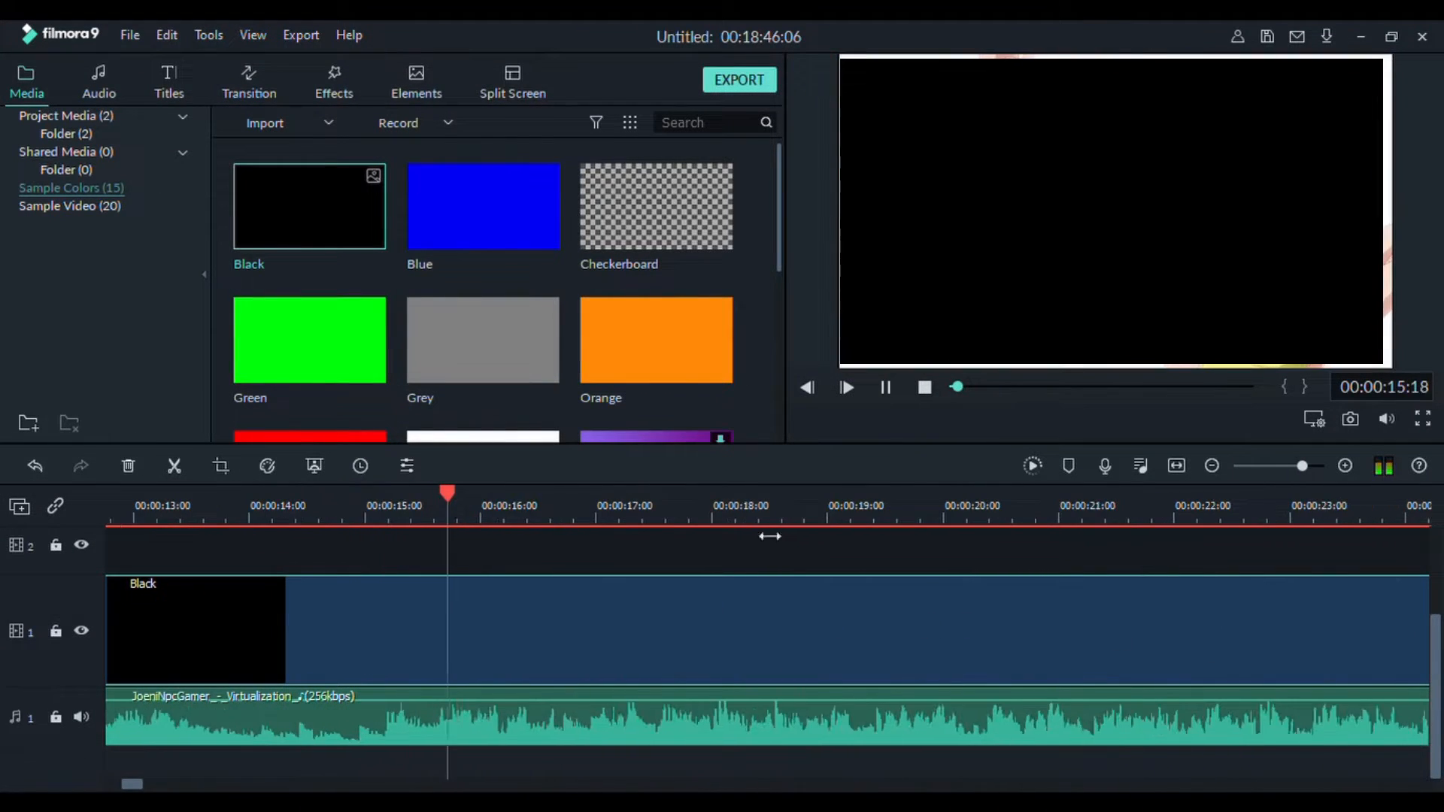
{"action": "left_click", "coordinate": [410, 512]}
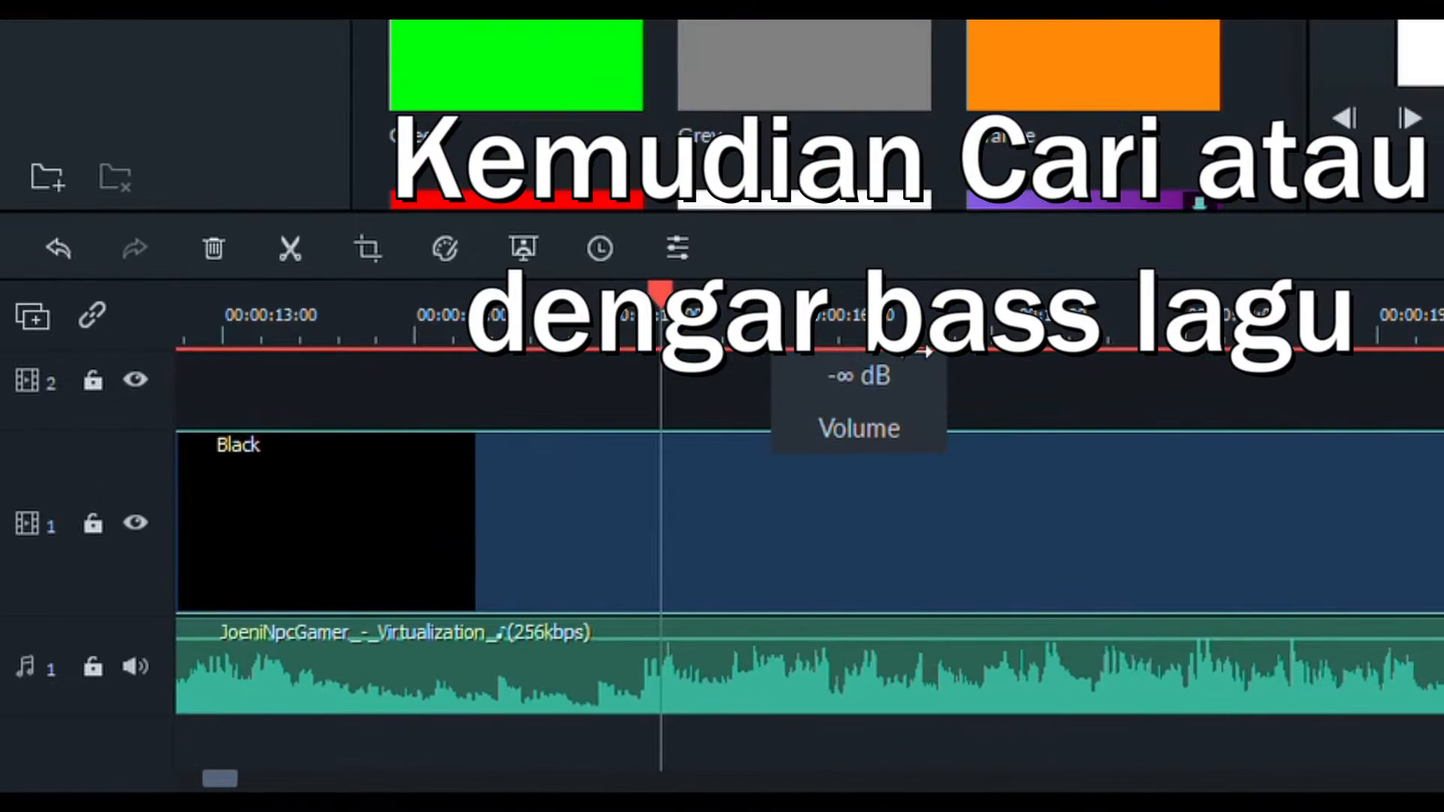
{"action": "left_click", "coordinate": [636, 304]}
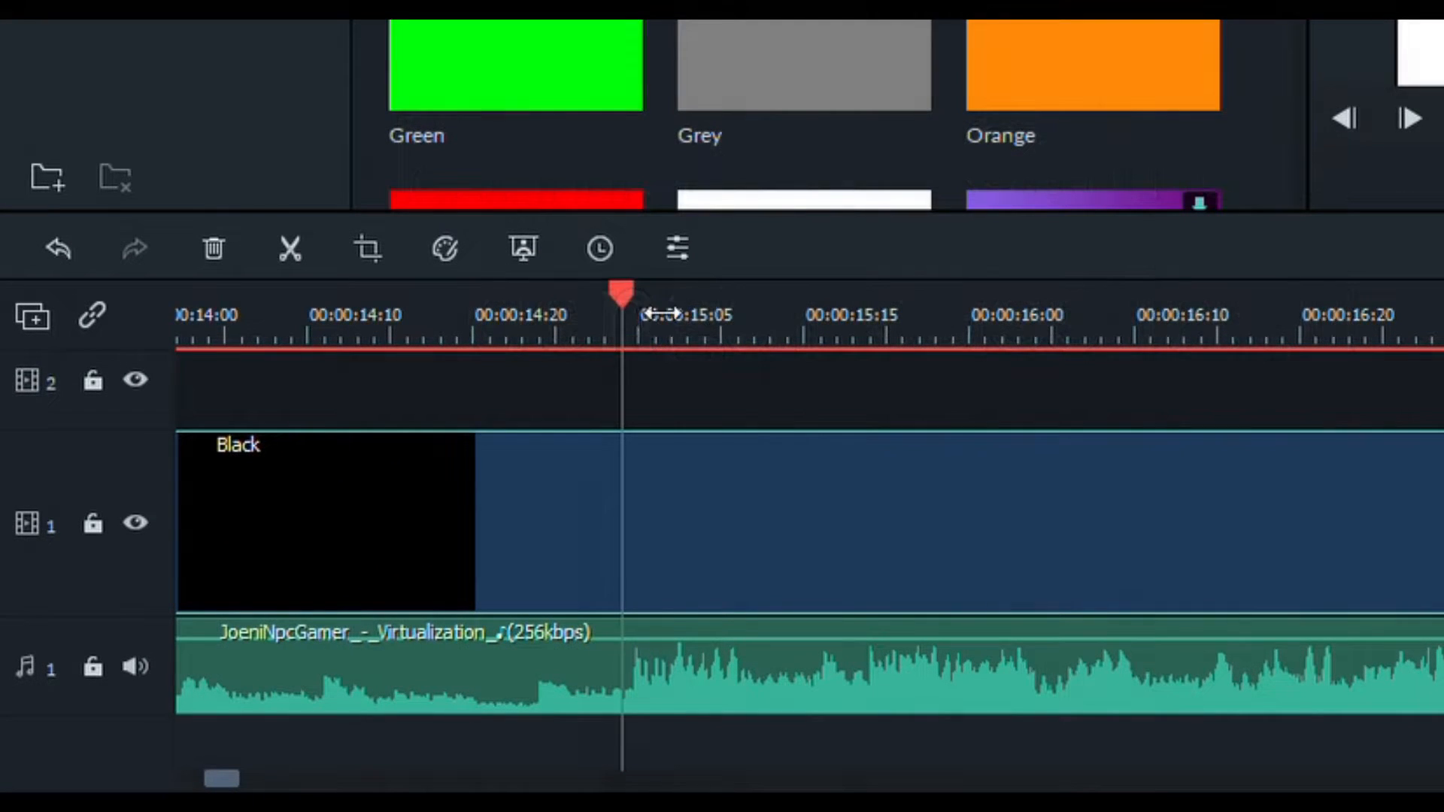
{"action": "key", "text": "space"}
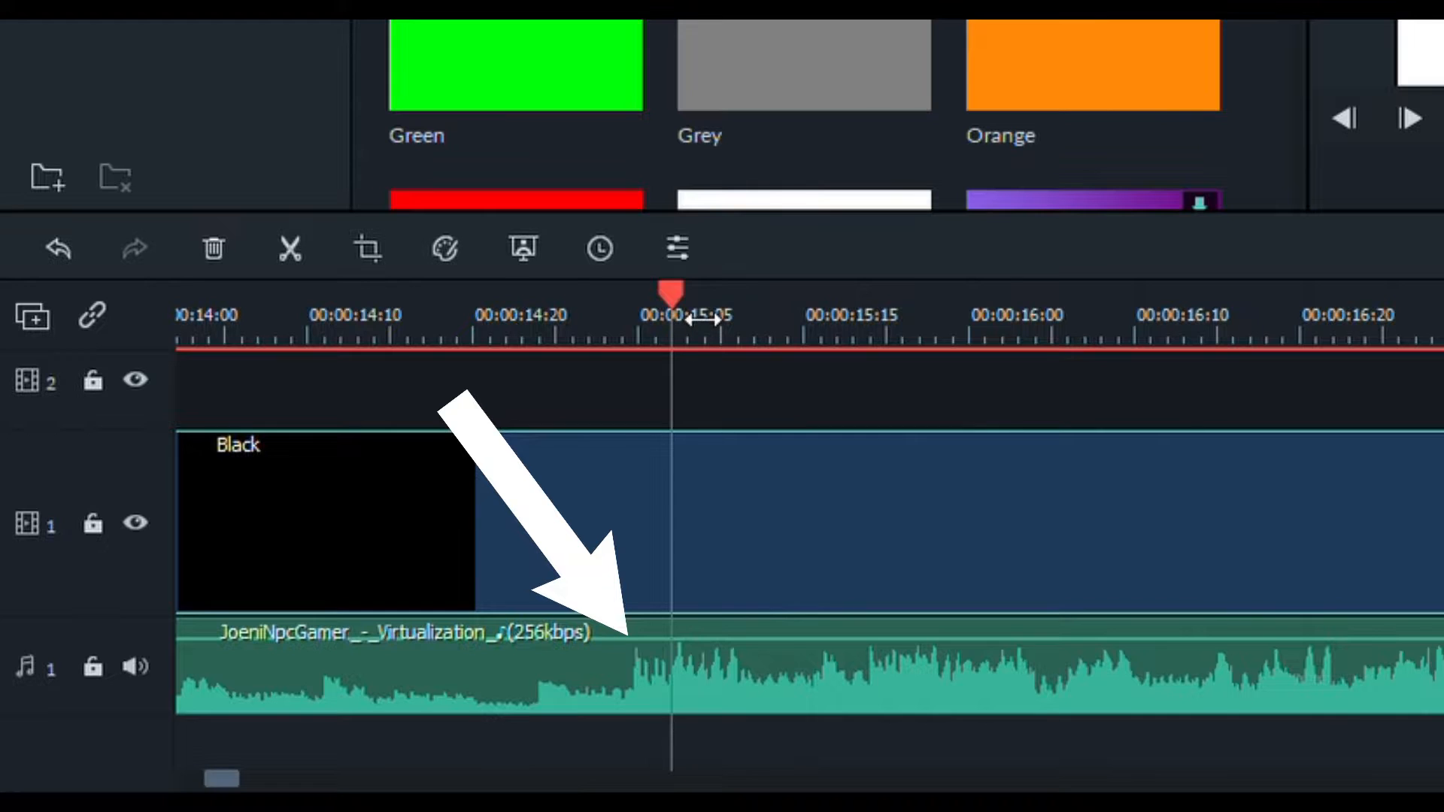
{"action": "left_click_drag", "start_coordinate": [675, 295], "coordinate": [648, 303]}
{"action": "key", "text": "space"}
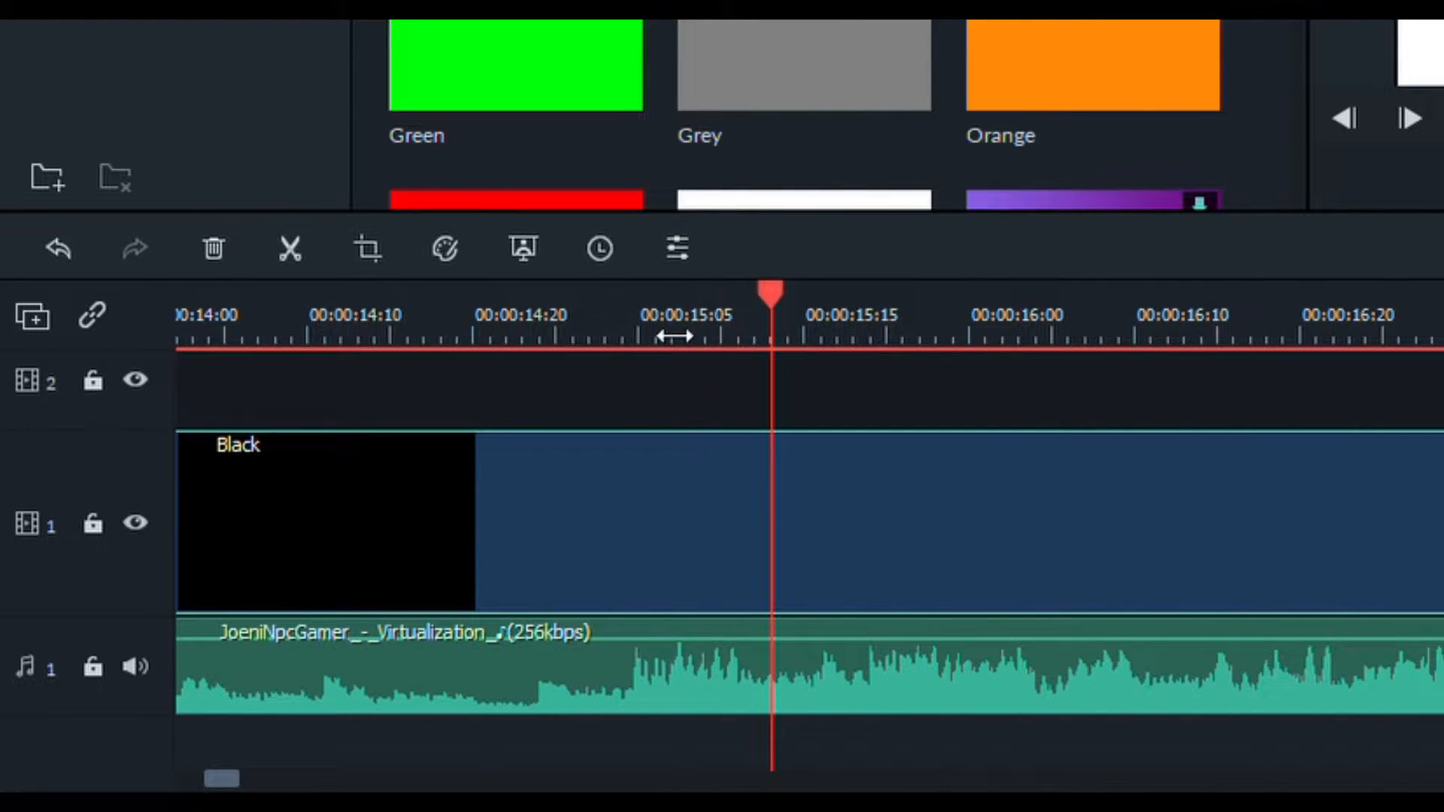
{"action": "key", "text": "space"}
{"action": "key", "text": "space"}
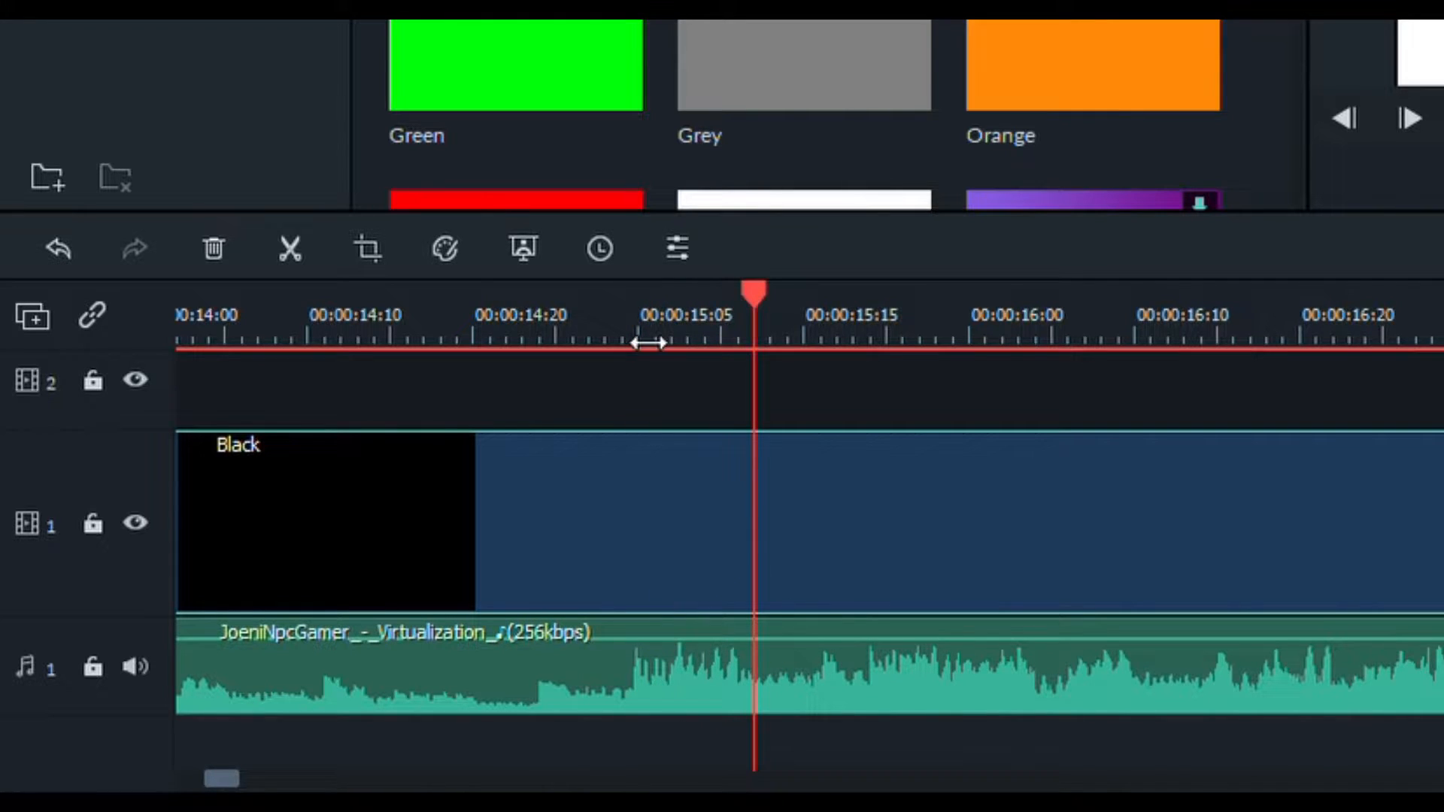
{"action": "left_click", "coordinate": [630, 336]}
{"action": "key", "text": "space"}
{"action": "key", "text": "space"}
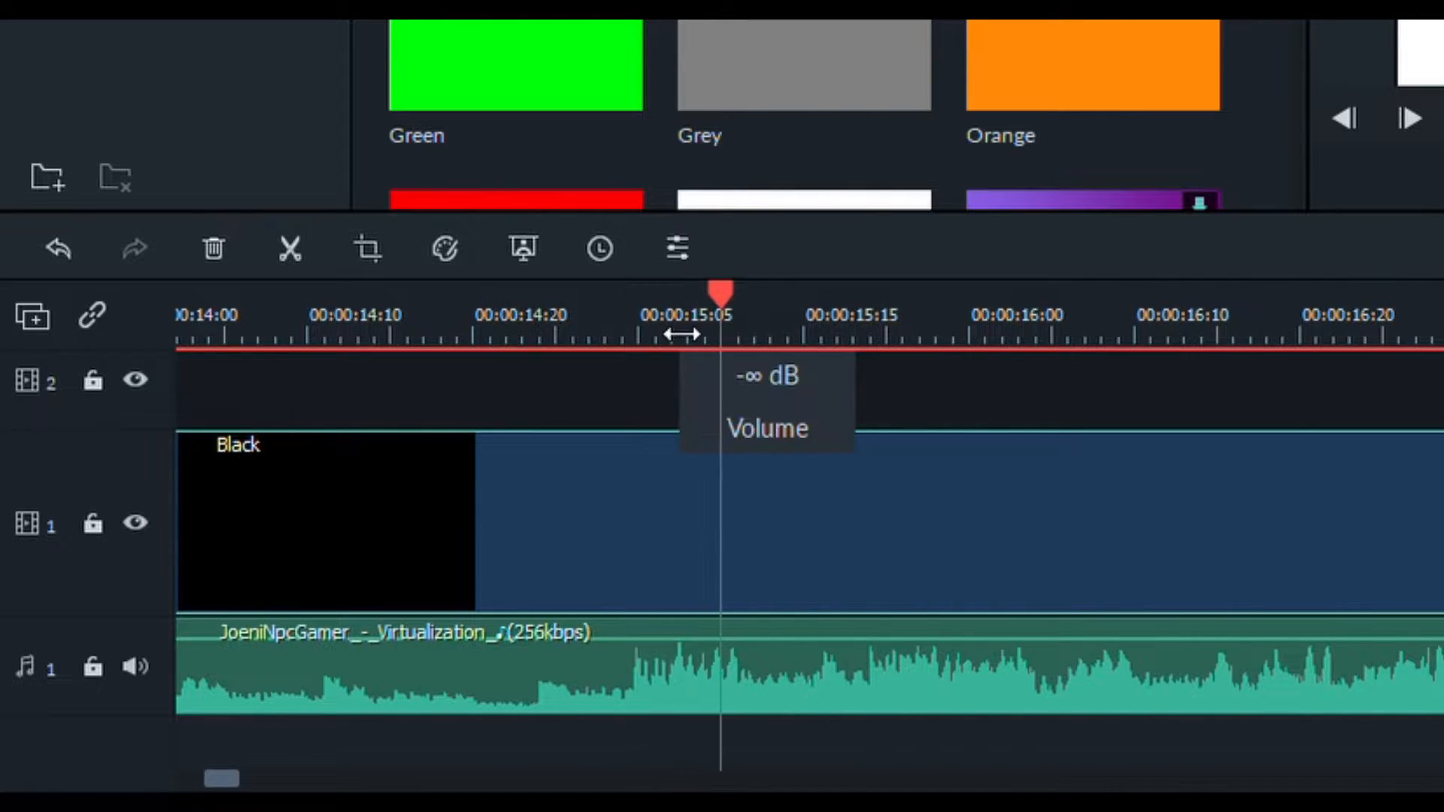
{"action": "left_click_drag", "start_coordinate": [679, 333], "coordinate": [673, 334]}
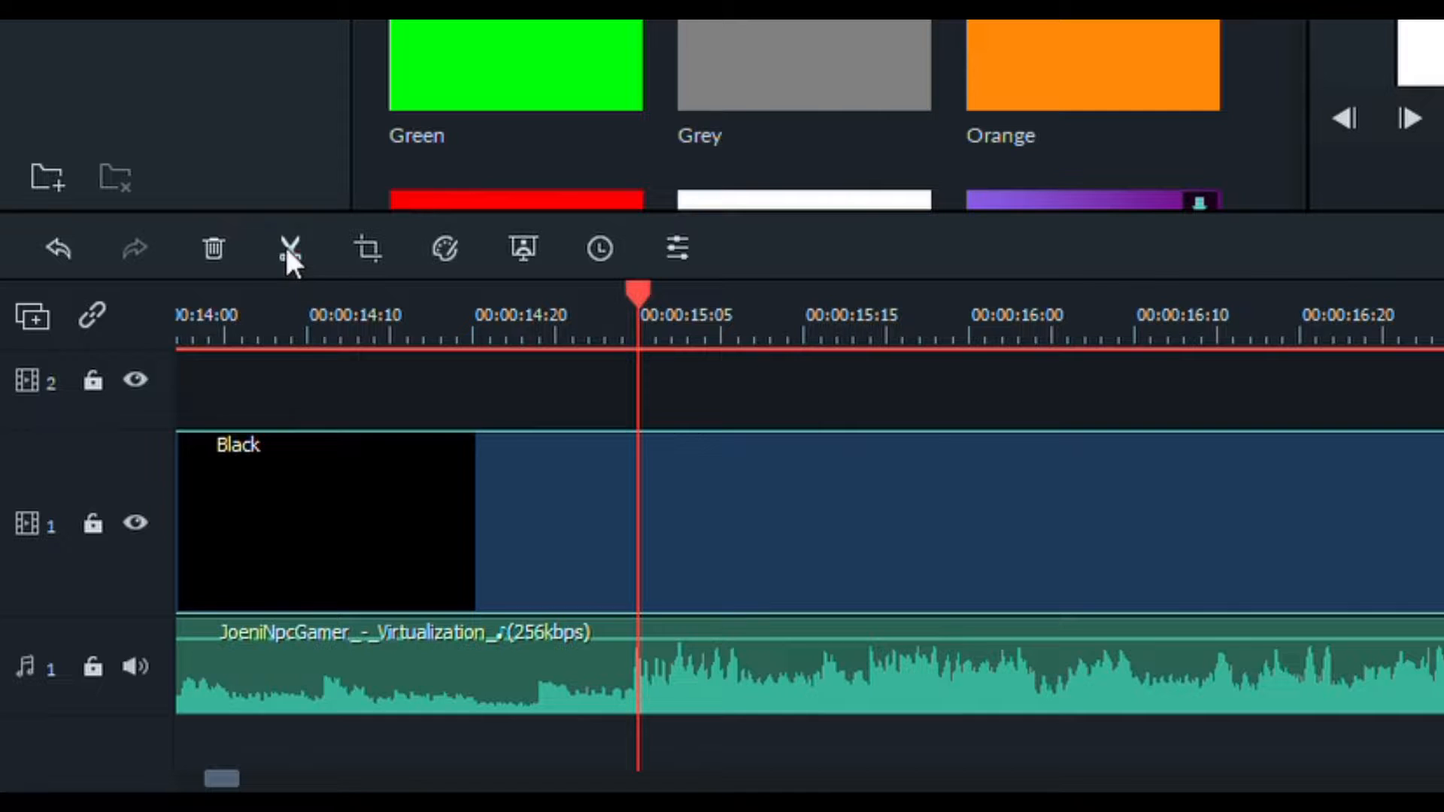
Split the Black layer at the following two bass hits, at about 00:00:15:16 and 00:00:16:03.
{"action": "key", "text": "space"}
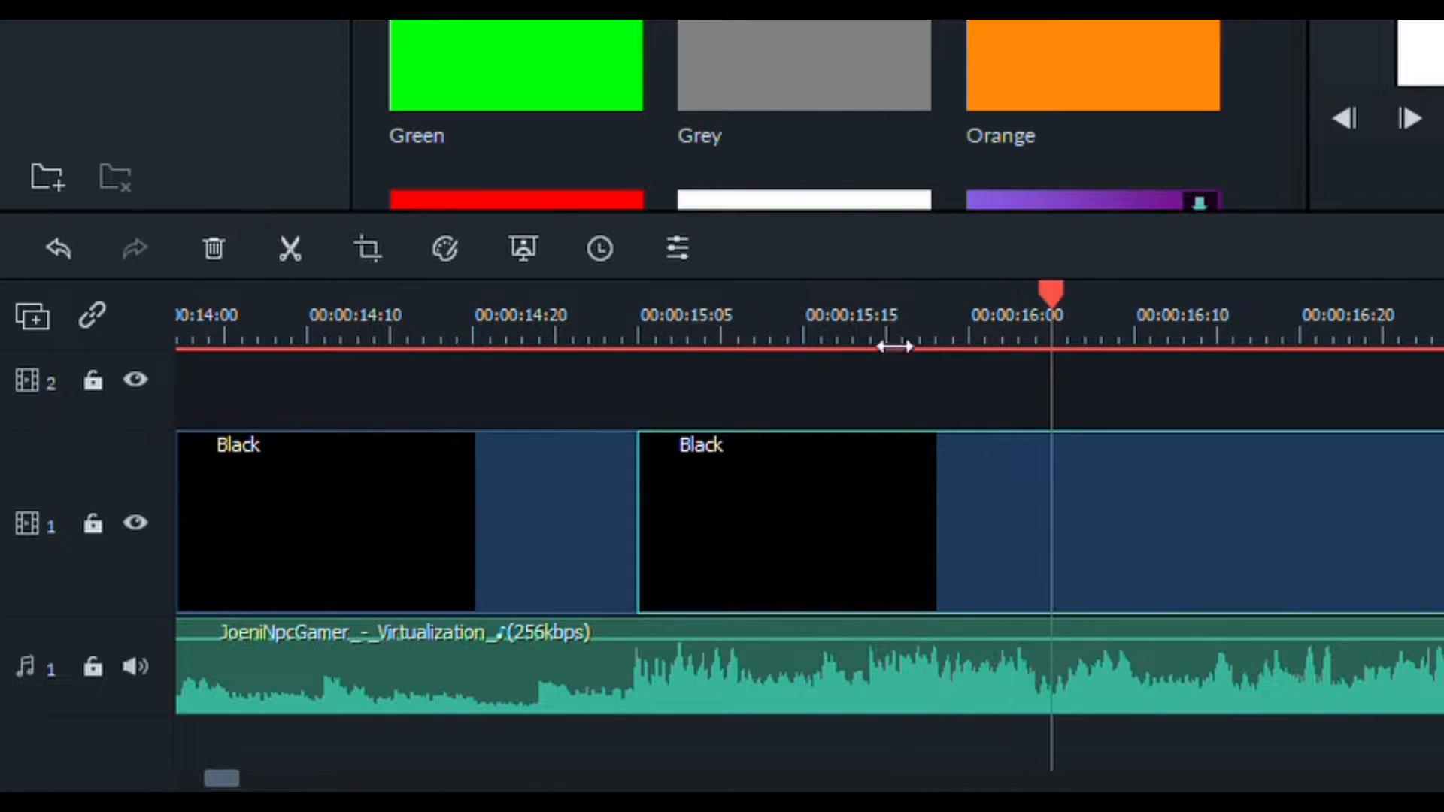
{"action": "key", "text": "space"}
{"action": "key", "text": "space"}
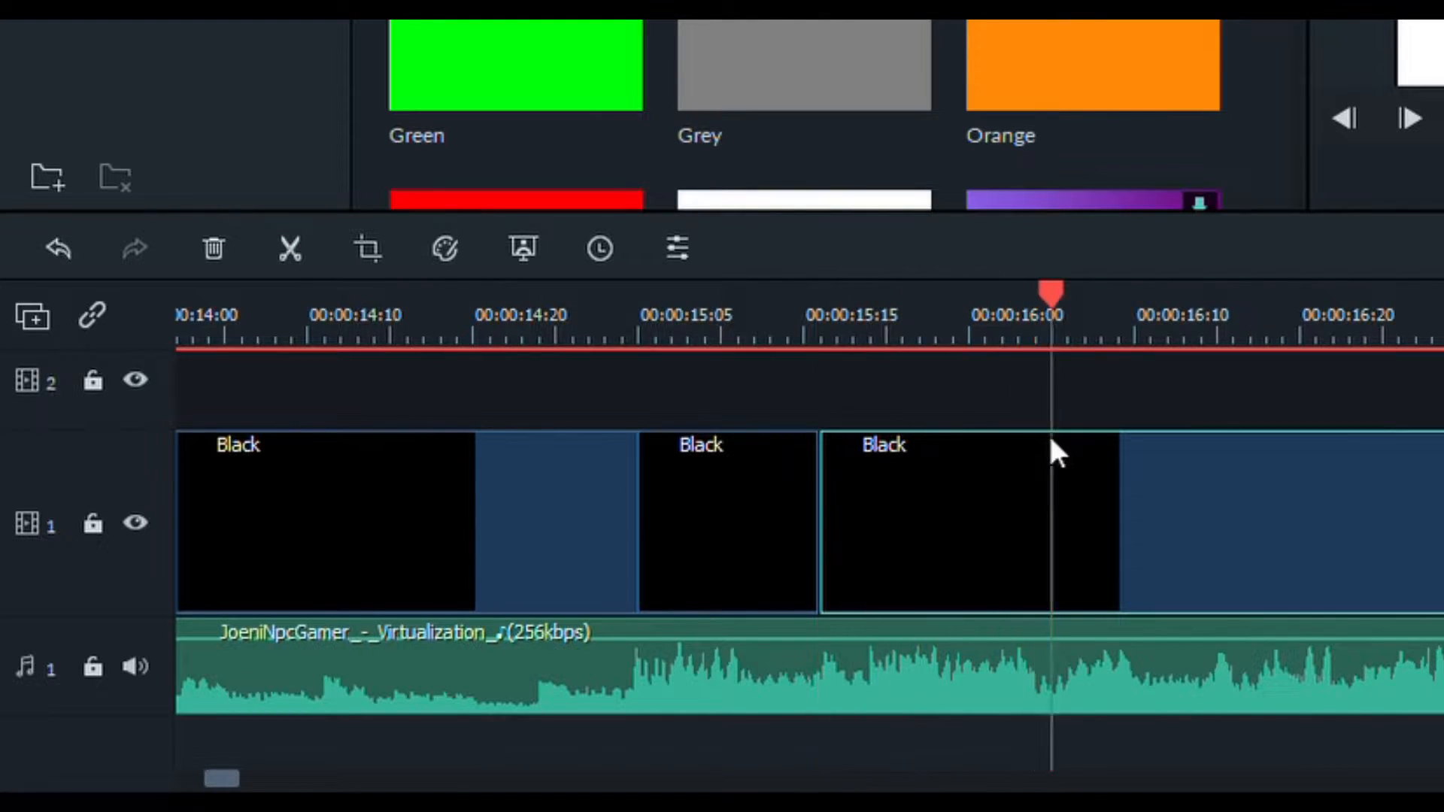
{"action": "key", "text": "space"}
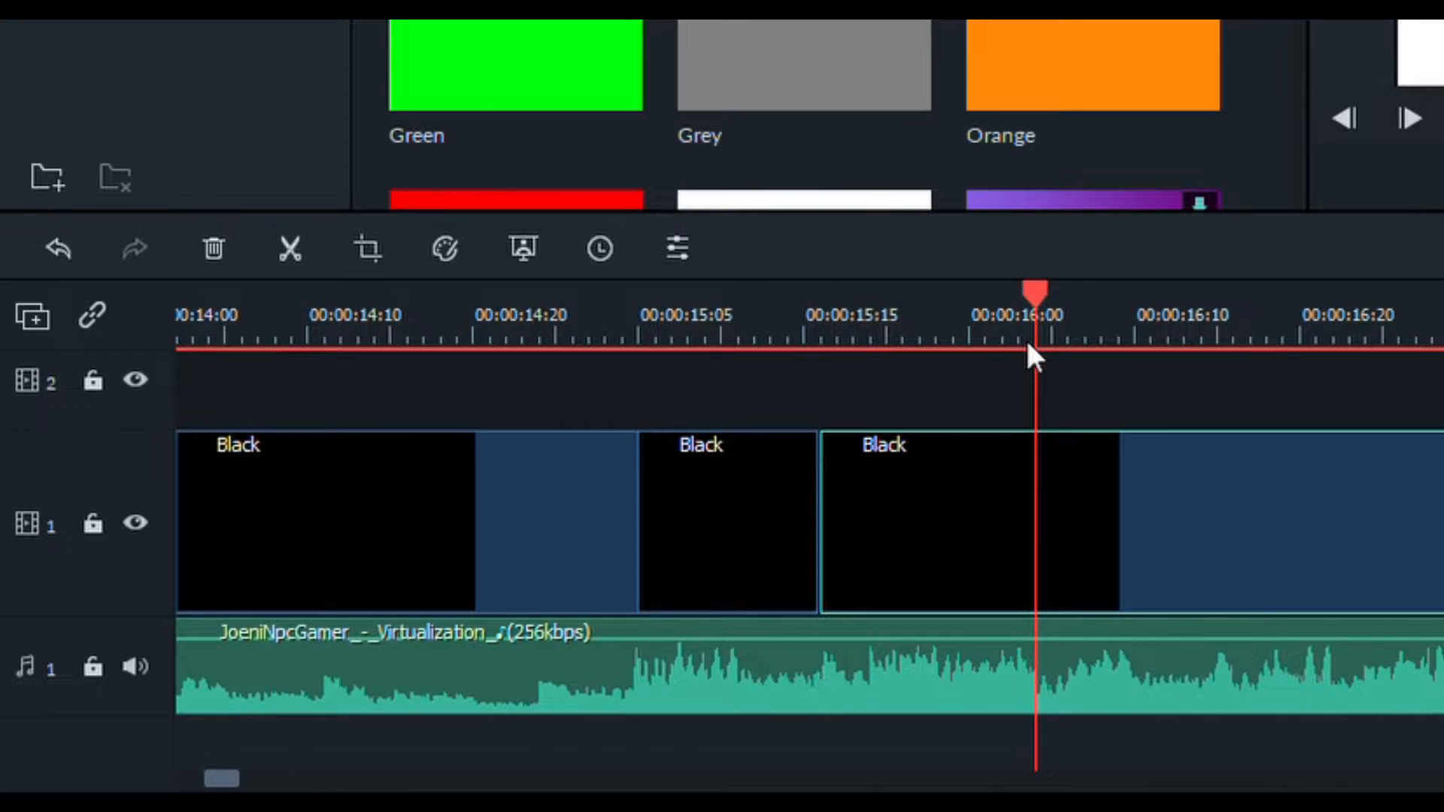
{"action": "key", "text": "space"}
{"action": "left_click", "coordinate": [1029, 343]}
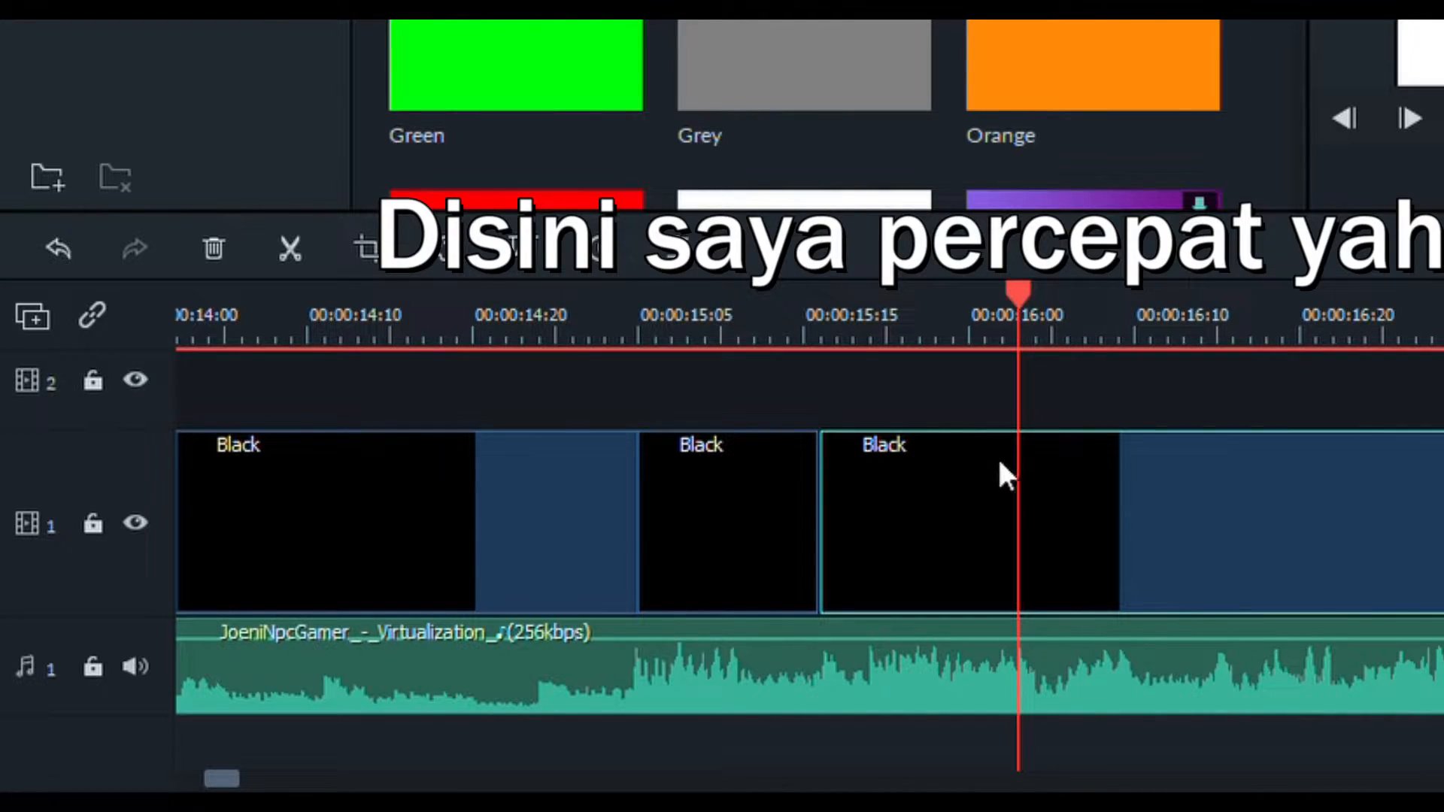
{"action": "left_click", "coordinate": [290, 256]}
Play on and split the Black layer at the beats at about 00:00:16:15 and 00:00:17:01.
{"action": "key", "text": "space"}
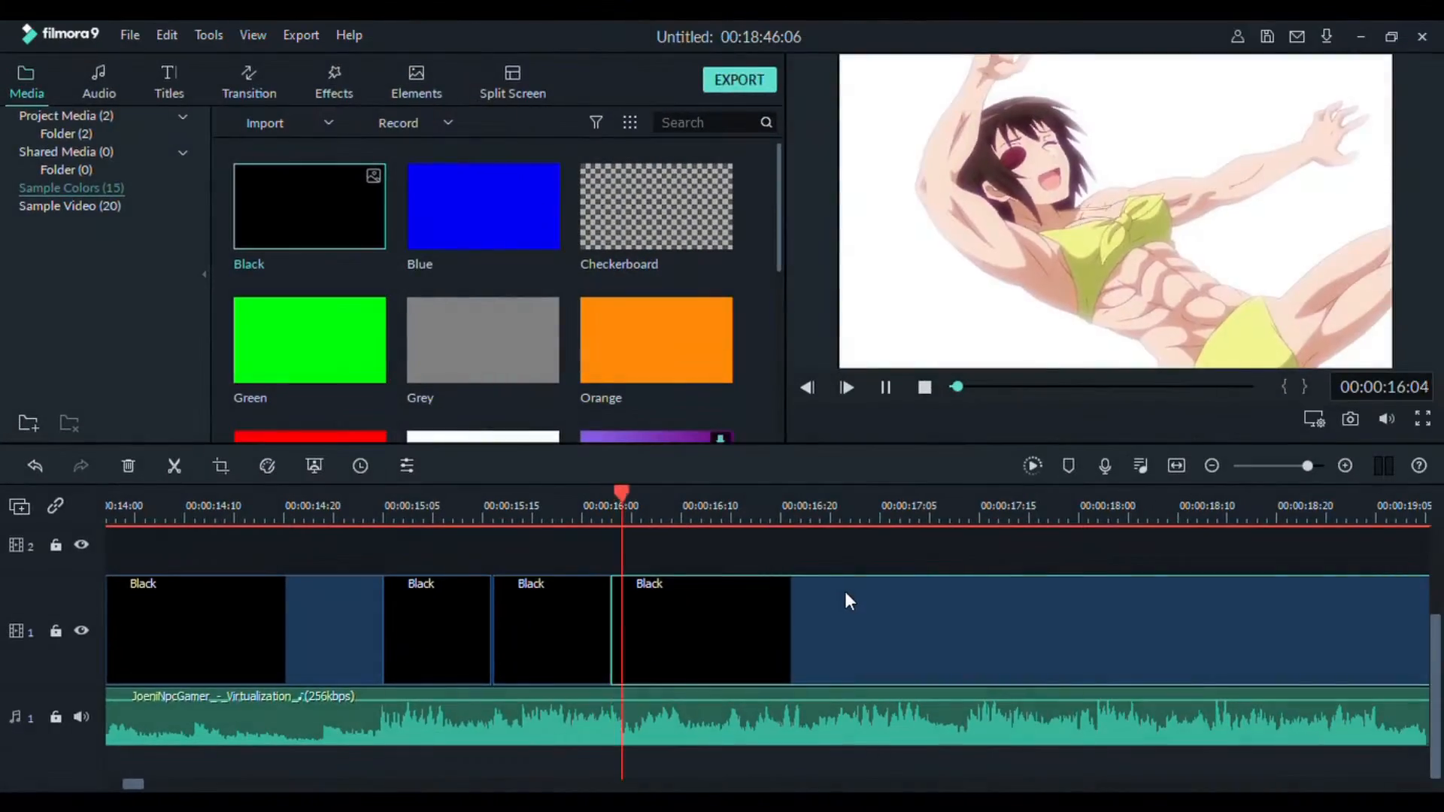
{"action": "left_click", "coordinate": [1254, 343]}
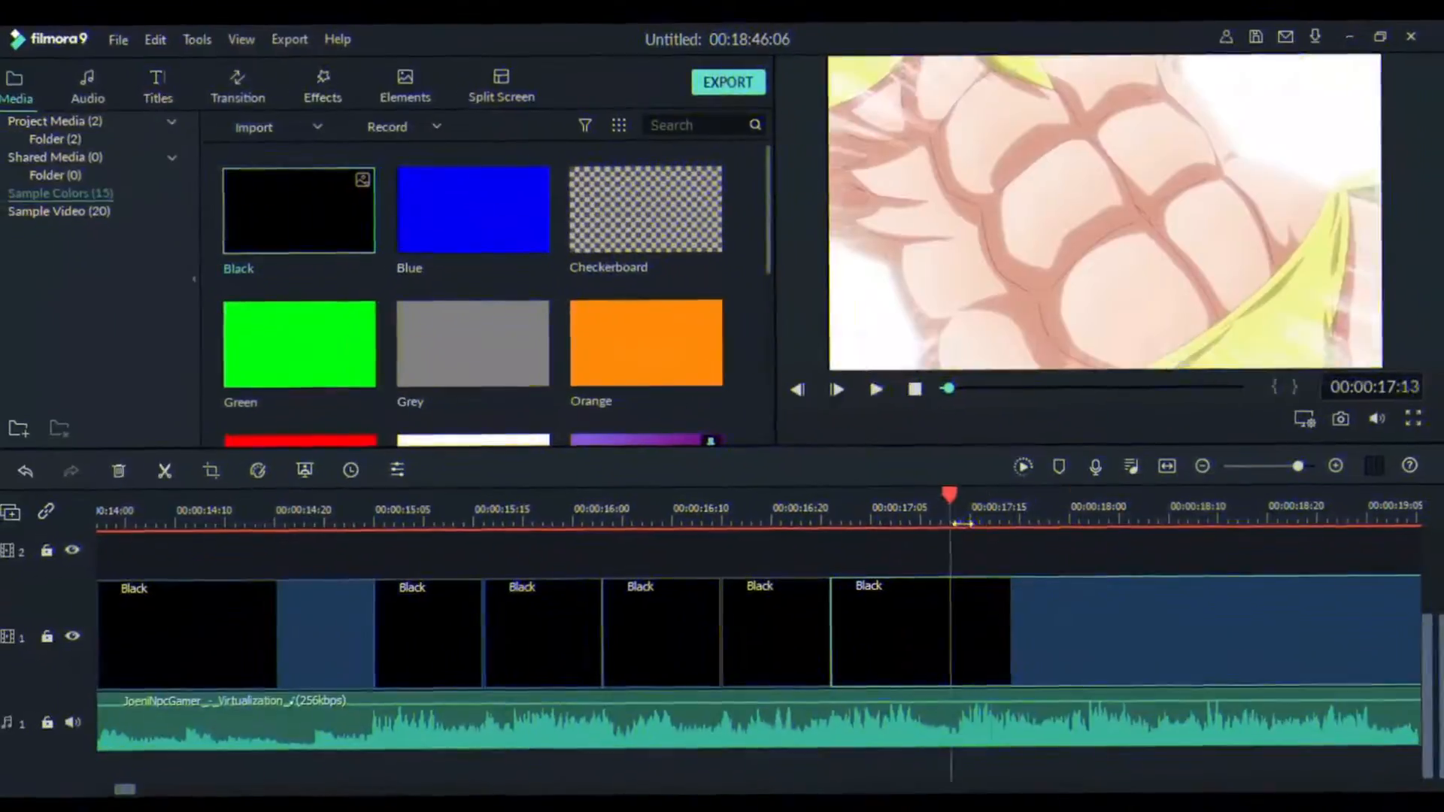
{"action": "key", "text": "space"}
{"action": "left_click", "coordinate": [953, 519]}
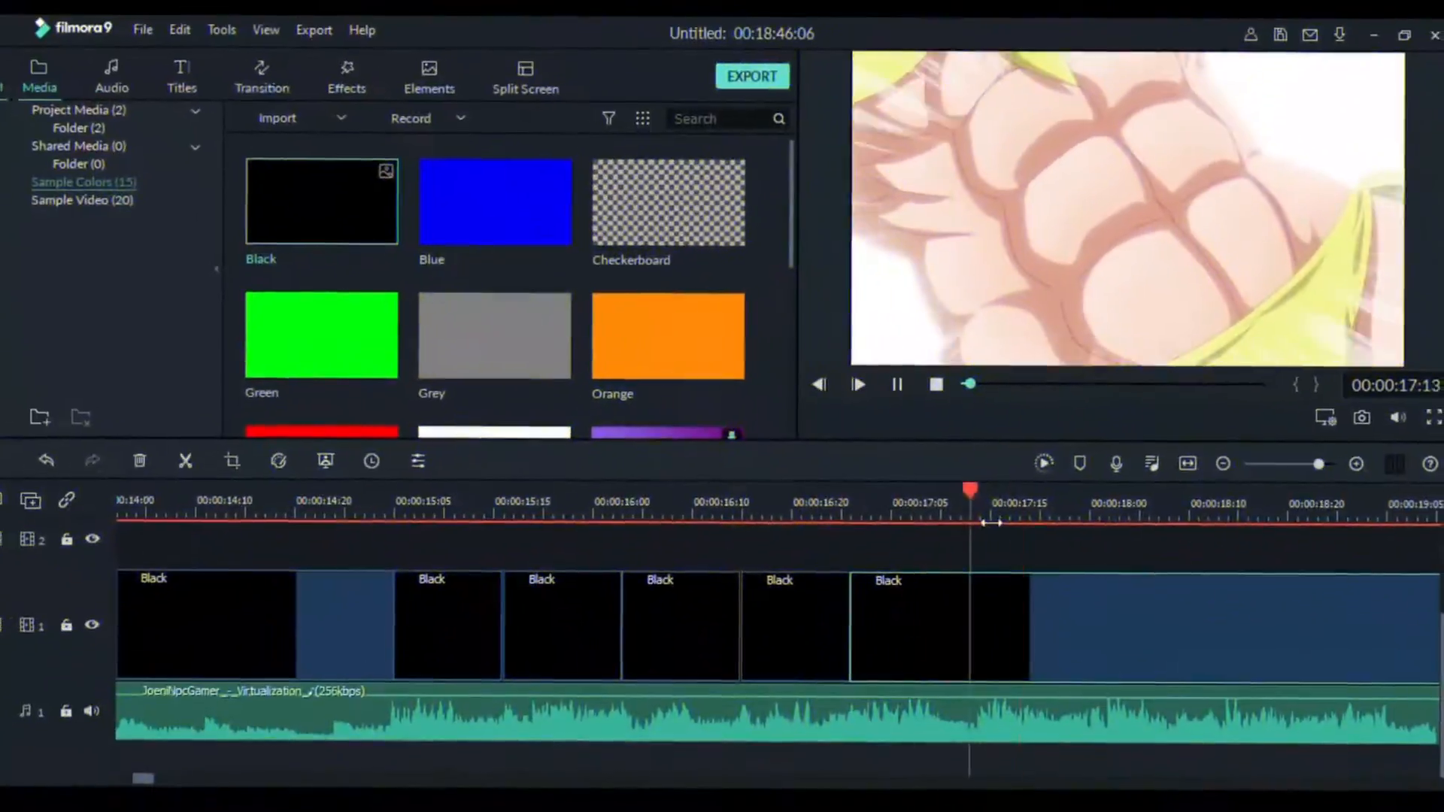
Place a short Black clip on track 2 as a beat-length guide, aligned with the section from about 00:00:16:15 to 00:00:17:01.
{"action": "left_click_drag", "start_coordinate": [299, 209], "coordinate": [376, 554]}
{"action": "left_click", "coordinate": [483, 515]}
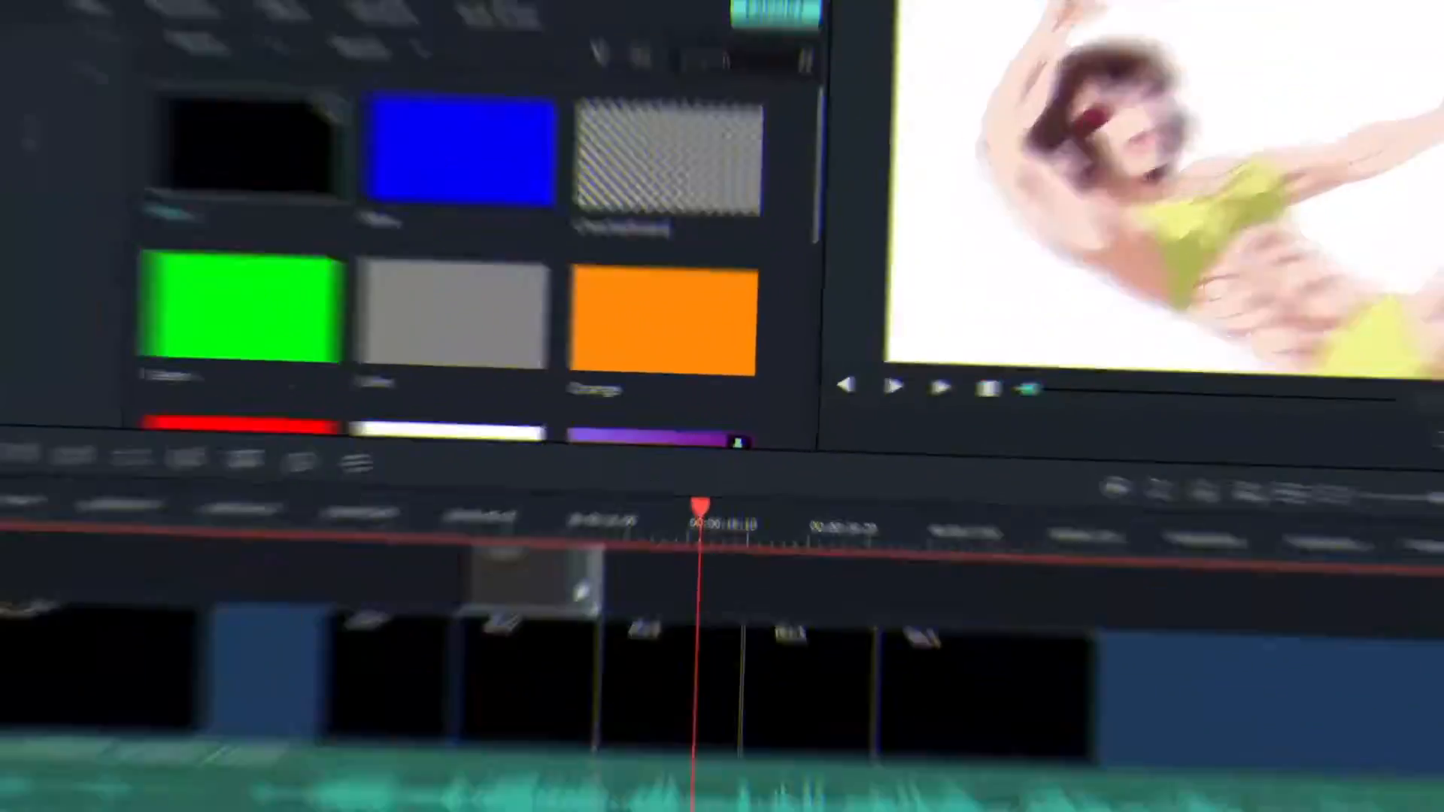
{"action": "double_click", "coordinate": [424, 557]}
{"action": "left_click_drag", "start_coordinate": [479, 607], "coordinate": [785, 601]}
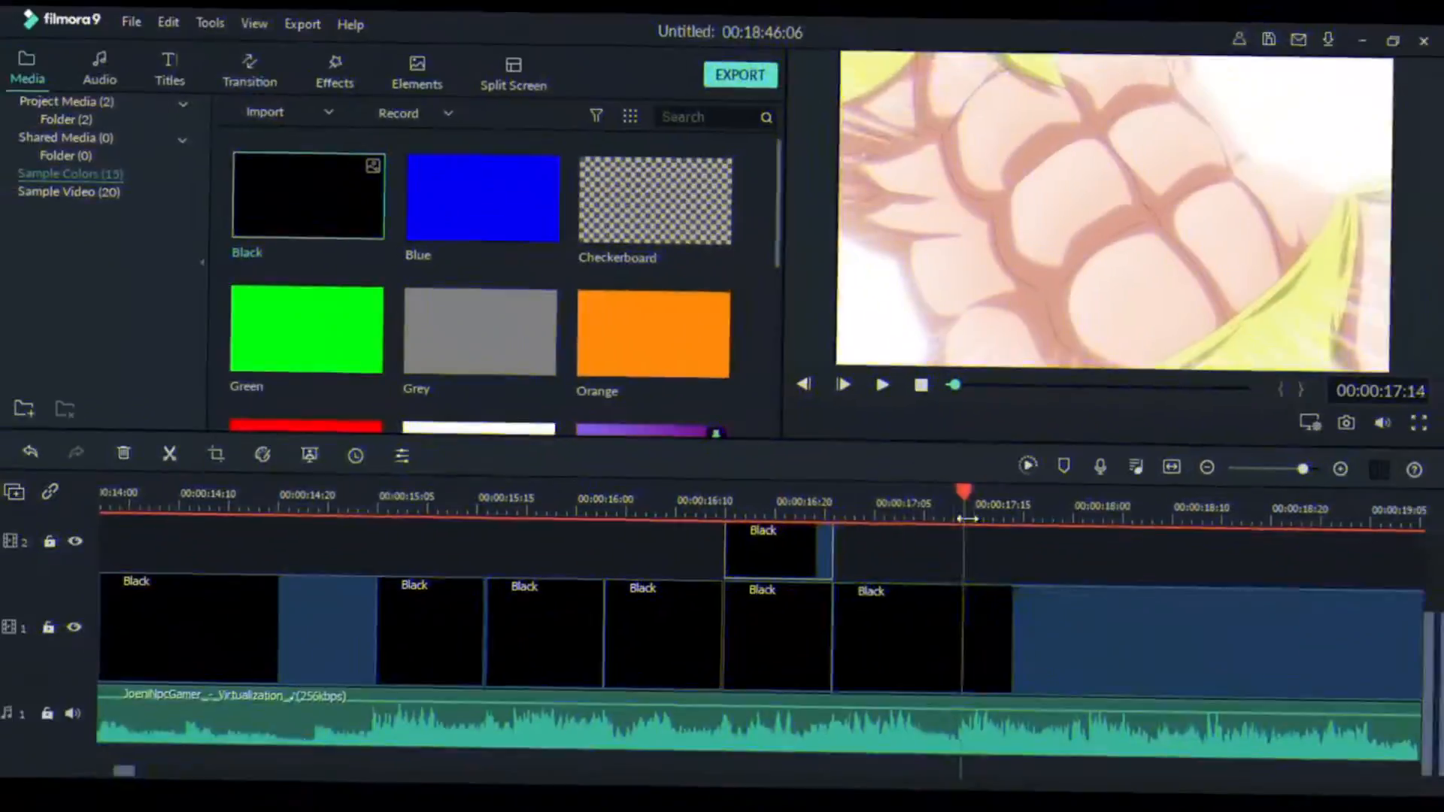
Split the Black layer at about 00:00:17:13 and 00:00:18:00, moving the track 2 guide clip along to each new beat.
{"action": "left_click_drag", "start_coordinate": [967, 518], "coordinate": [955, 518]}
{"action": "key", "text": "ctrl+b"}
{"action": "left_click_drag", "start_coordinate": [760, 555], "coordinate": [987, 555]}
{"action": "key", "text": "space"}
{"action": "left_click_drag", "start_coordinate": [1061, 551], "coordinate": [1075, 517]}
{"action": "left_click", "coordinate": [1082, 512]}
{"action": "key", "text": "ctrl+b"}
{"action": "left_click_drag", "start_coordinate": [1003, 564], "coordinate": [1122, 564]}
Play the beat after 00:00:18:00, split the Black layer at about 00:00:18:12 and move the guide clip there.
{"action": "left_click", "coordinate": [1201, 502]}
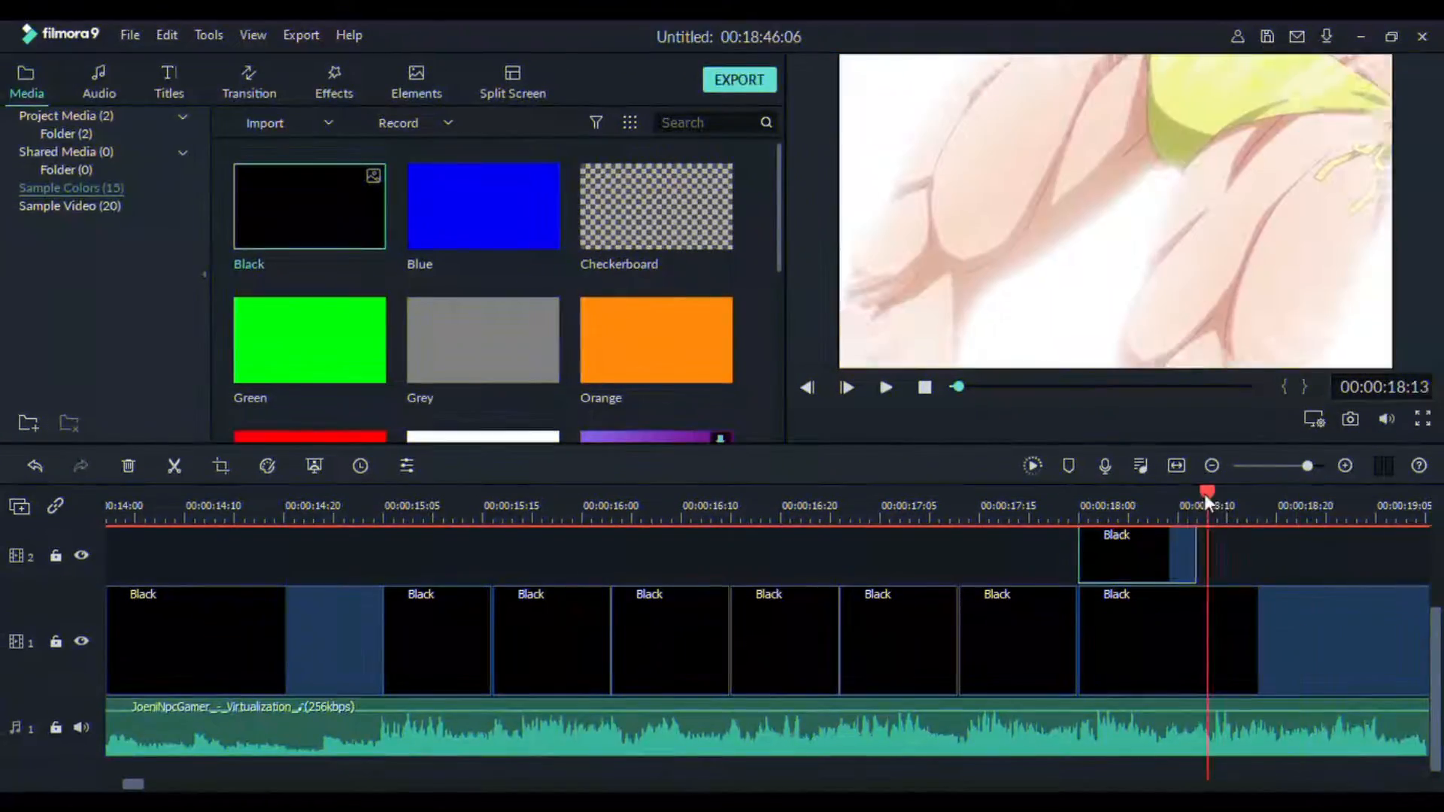
{"action": "key", "text": "space"}
{"action": "key", "text": "space"}
{"action": "scroll", "coordinate": [801, 520], "scroll_direction": "up", "scroll_amount": 3}
{"action": "scroll", "coordinate": [1045, 568], "scroll_direction": "down", "scroll_amount": 3}
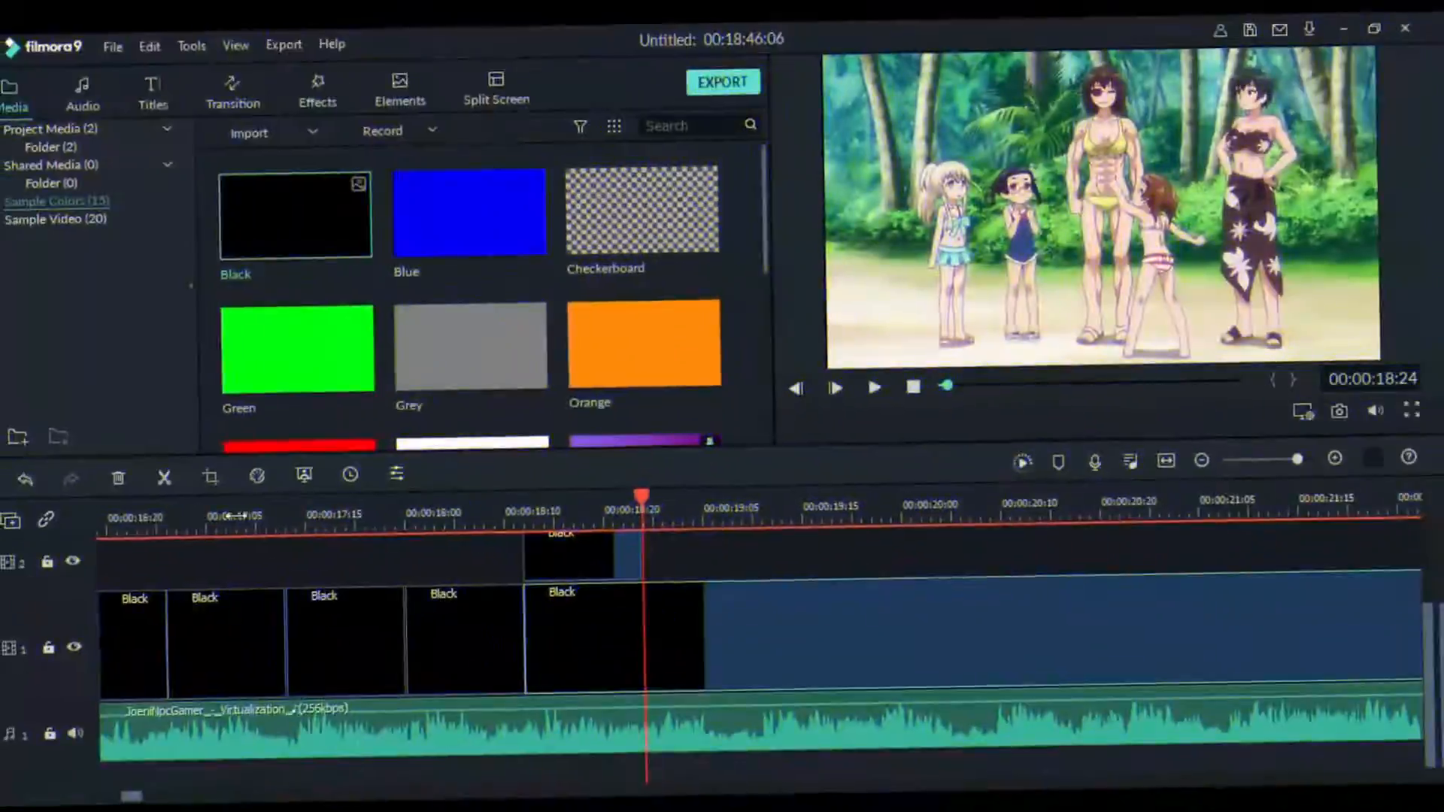
Split the Black layer at about 00:00:18:24 and 00:00:19:11, shifting the guide clip forward to measure the beats.
{"action": "left_click", "coordinate": [164, 478]}
{"action": "left_click_drag", "start_coordinate": [583, 556], "coordinate": [820, 554]}
{"action": "left_click", "coordinate": [762, 515]}
{"action": "left_click", "coordinate": [164, 477]}
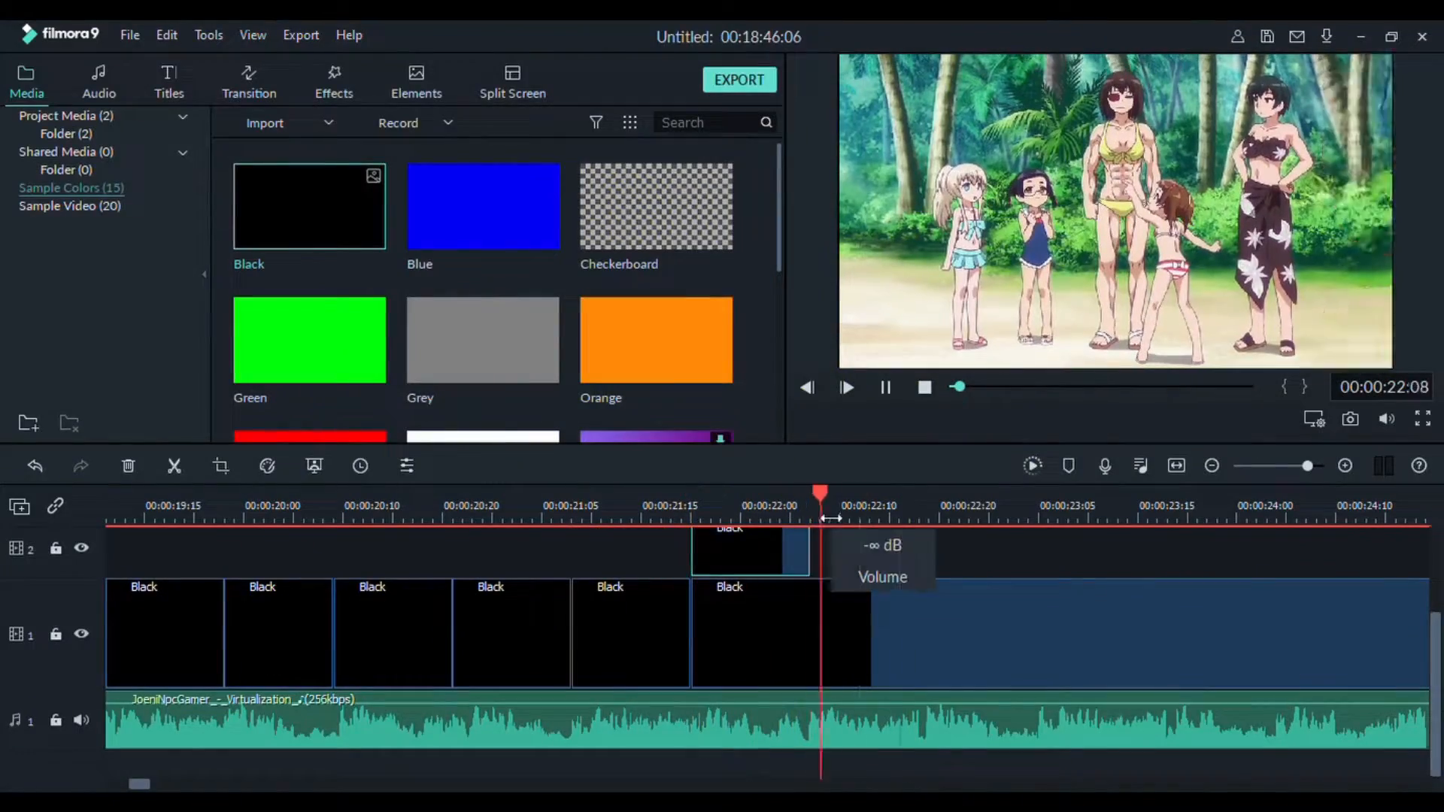
Split the Black layer at the bass hit at about 00:00:22:18 and replay the section to check the timing.
{"action": "left_click_drag", "start_coordinate": [927, 533], "coordinate": [918, 532]}
{"action": "key", "text": "ctrl+b"}
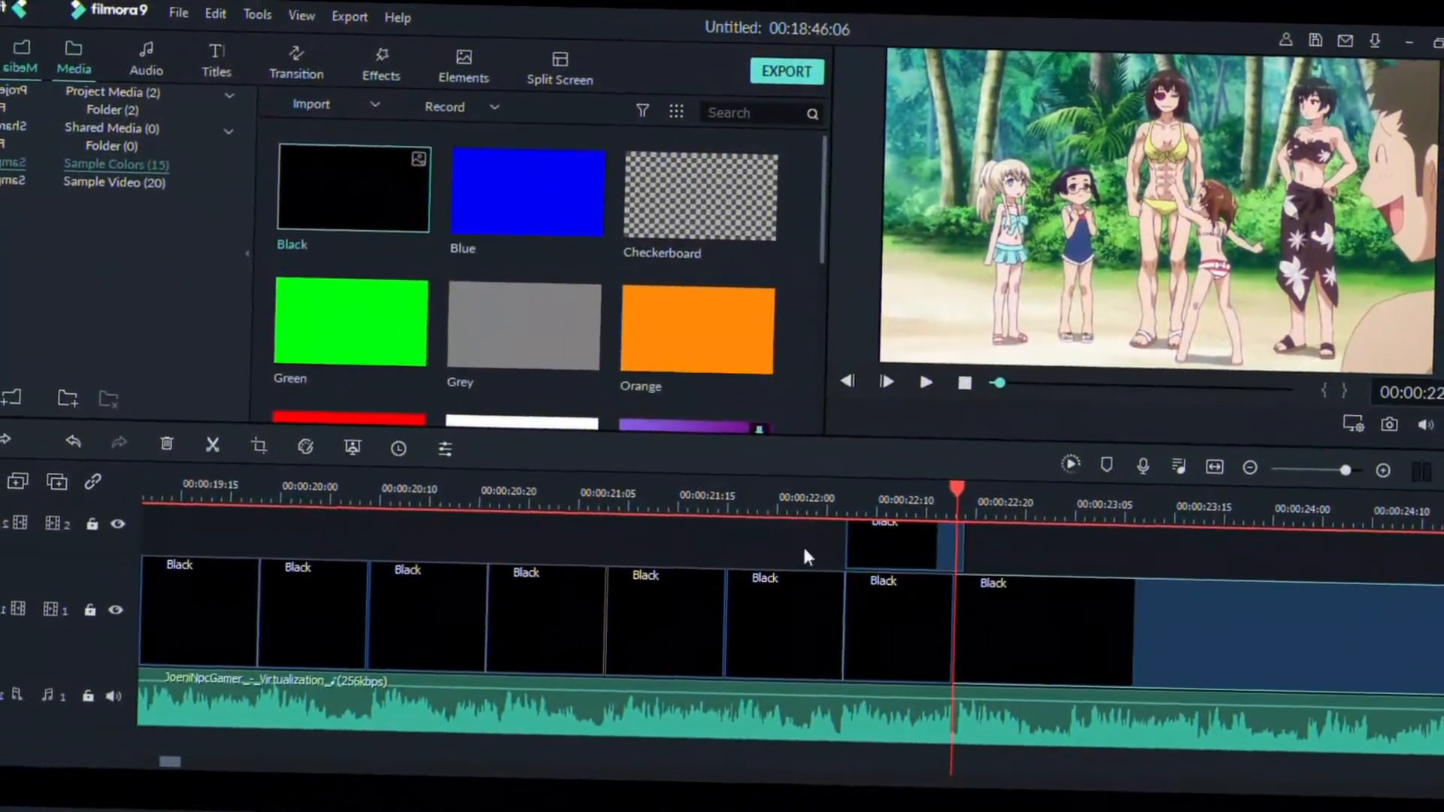
{"action": "key", "text": "Left"}
{"action": "key", "text": "Left"}
{"action": "left_click", "coordinate": [790, 520]}
{"action": "key", "text": "space"}
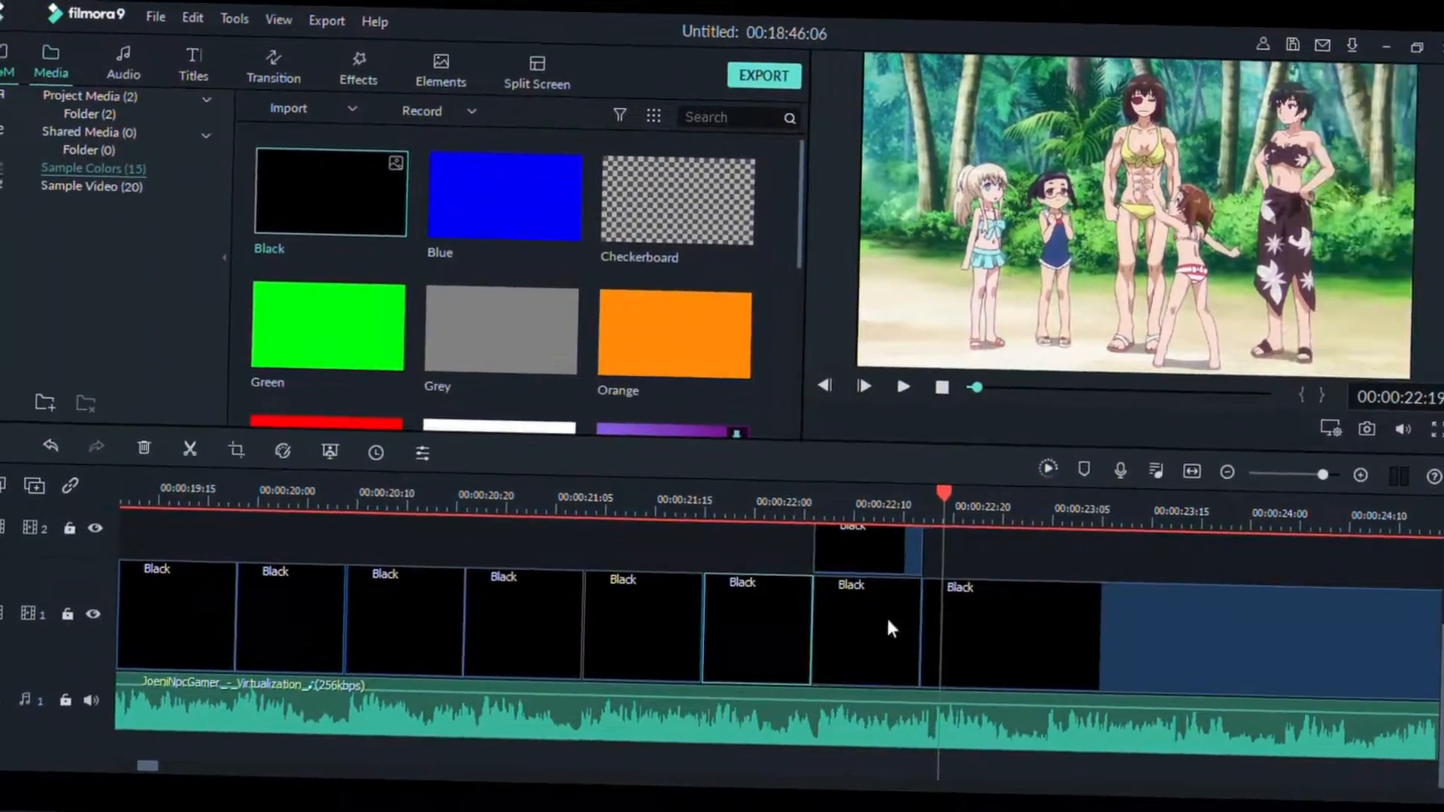
Replay the cuts around 22 seconds, move the guide clip ahead and split the Black layer at the next bass hit.
{"action": "left_click_drag", "start_coordinate": [797, 625], "coordinate": [788, 624]}
{"action": "left_click", "coordinate": [679, 513]}
{"action": "key", "text": "space"}
{"action": "key", "text": "space"}
{"action": "left_click_drag", "start_coordinate": [836, 556], "coordinate": [1331, 561]}
{"action": "left_click", "coordinate": [1025, 513]}
{"action": "left_click", "coordinate": [161, 476]}
Listen to the following beats and split the Black layer at two more bass hits.
{"action": "key", "text": "space"}
{"action": "key", "text": "space"}
{"action": "left_click", "coordinate": [1170, 520]}
{"action": "key", "text": "ctrl+b"}
{"action": "left_click", "coordinate": [1278, 521]}
{"action": "key", "text": "ctrl+b"}
Check the playback and split the Black layer at the next two beats, moving the guide clip forward between the cuts.
{"action": "key", "text": "space"}
{"action": "key", "text": "space"}
{"action": "left_click", "coordinate": [754, 513]}
{"action": "left_click", "coordinate": [199, 441]}
{"action": "left_click", "coordinate": [873, 514]}
{"action": "left_click_drag", "start_coordinate": [690, 545], "coordinate": [1140, 558]}
{"action": "left_click", "coordinate": [864, 513]}
{"action": "left_click", "coordinate": [178, 442]}
Play past the guide clip and cut the Black layer at the two beats that follow.
{"action": "key", "text": "space"}
{"action": "key", "text": "space"}
{"action": "left_click", "coordinate": [963, 517]}
{"action": "key", "text": "ctrl+b"}
{"action": "left_click", "coordinate": [1081, 517]}
{"action": "left_click", "coordinate": [181, 457]}
Continue cutting the Black layer at two further bass hits, using the repositioned guide clip to measure the second one.
{"action": "key", "text": "space"}
{"action": "key", "text": "space"}
{"action": "left_click", "coordinate": [542, 507]}
{"action": "left_click", "coordinate": [184, 481]}
{"action": "key", "text": "space"}
{"action": "left_click_drag", "start_coordinate": [496, 558], "coordinate": [783, 547]}
{"action": "left_click", "coordinate": [663, 510]}
{"action": "left_click", "coordinate": [184, 481]}
Replay the next beat until its start is located and split the Black layer there.
{"action": "key", "text": "space"}
{"action": "left_click", "coordinate": [784, 520]}
{"action": "key", "text": "space"}
{"action": "left_click", "coordinate": [783, 519]}
{"action": "key", "text": "ctrl+b"}
Audition the following beat, nudge the playhead back one frame and split the Black layer just before 00:00:28:00.
{"action": "left_click", "coordinate": [904, 519]}
{"action": "key", "text": "space"}
{"action": "left_click", "coordinate": [900, 517]}
{"action": "key", "text": "Left"}
{"action": "left_click", "coordinate": [180, 483]}
Replay the song around the next bass hit until its start is located and split the Black layer there, at about 00:00:30:04.
{"action": "key", "text": "space"}
{"action": "key", "text": "space"}
{"action": "left_click", "coordinate": [781, 519]}
{"action": "key", "text": "space"}
{"action": "left_click", "coordinate": [789, 517]}
{"action": "key", "text": "space"}
{"action": "left_click", "coordinate": [784, 517]}
{"action": "left_click", "coordinate": [803, 516]}
{"action": "left_click", "coordinate": [782, 519]}
{"action": "key", "text": "space"}
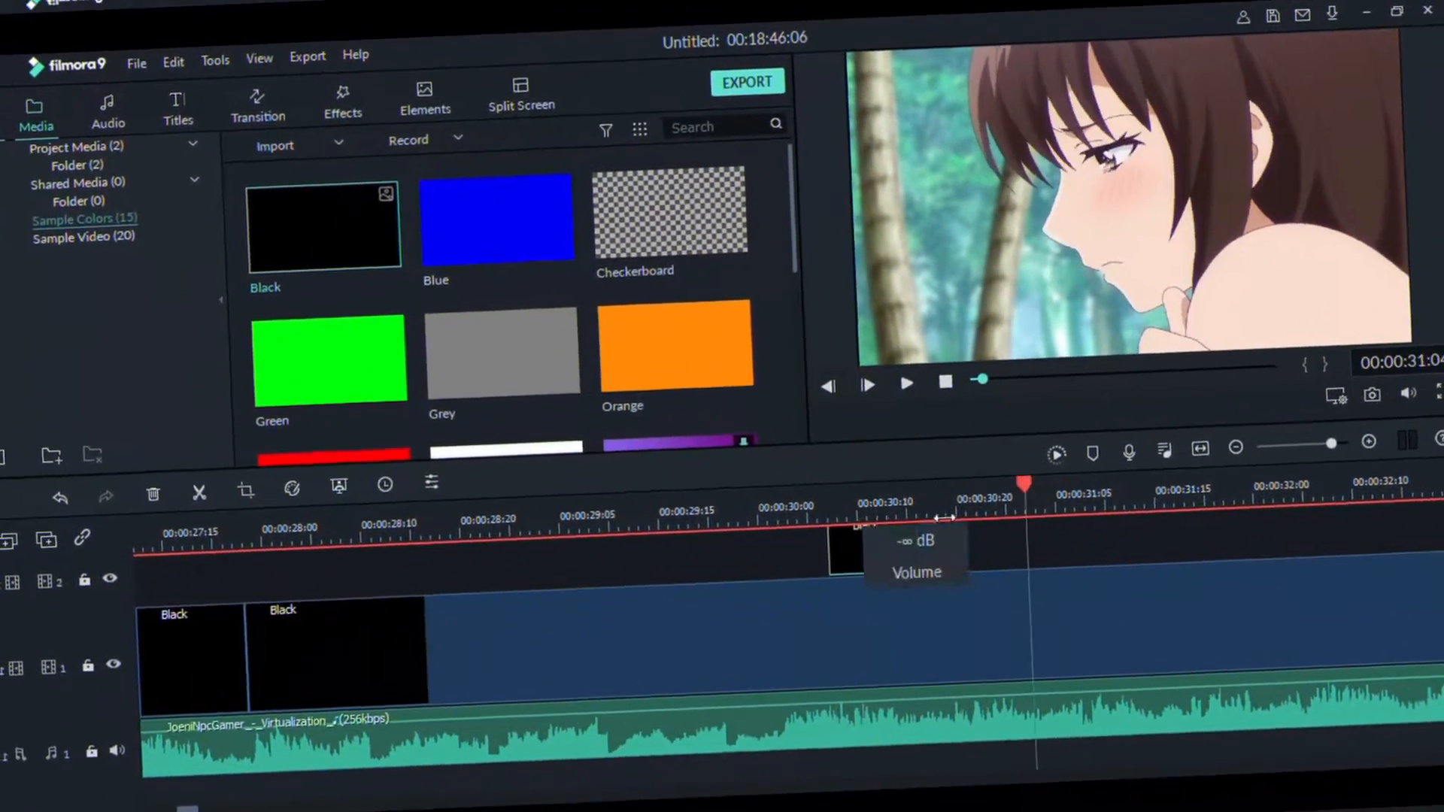
{"action": "left_click", "coordinate": [769, 512]}
{"action": "key", "text": "ctrl+b"}
Audition the following beat, step the playhead back one frame and split the Black layer at about 00:00:30:16.
{"action": "key", "text": "space"}
{"action": "left_click", "coordinate": [913, 505]}
{"action": "key", "text": "Left"}
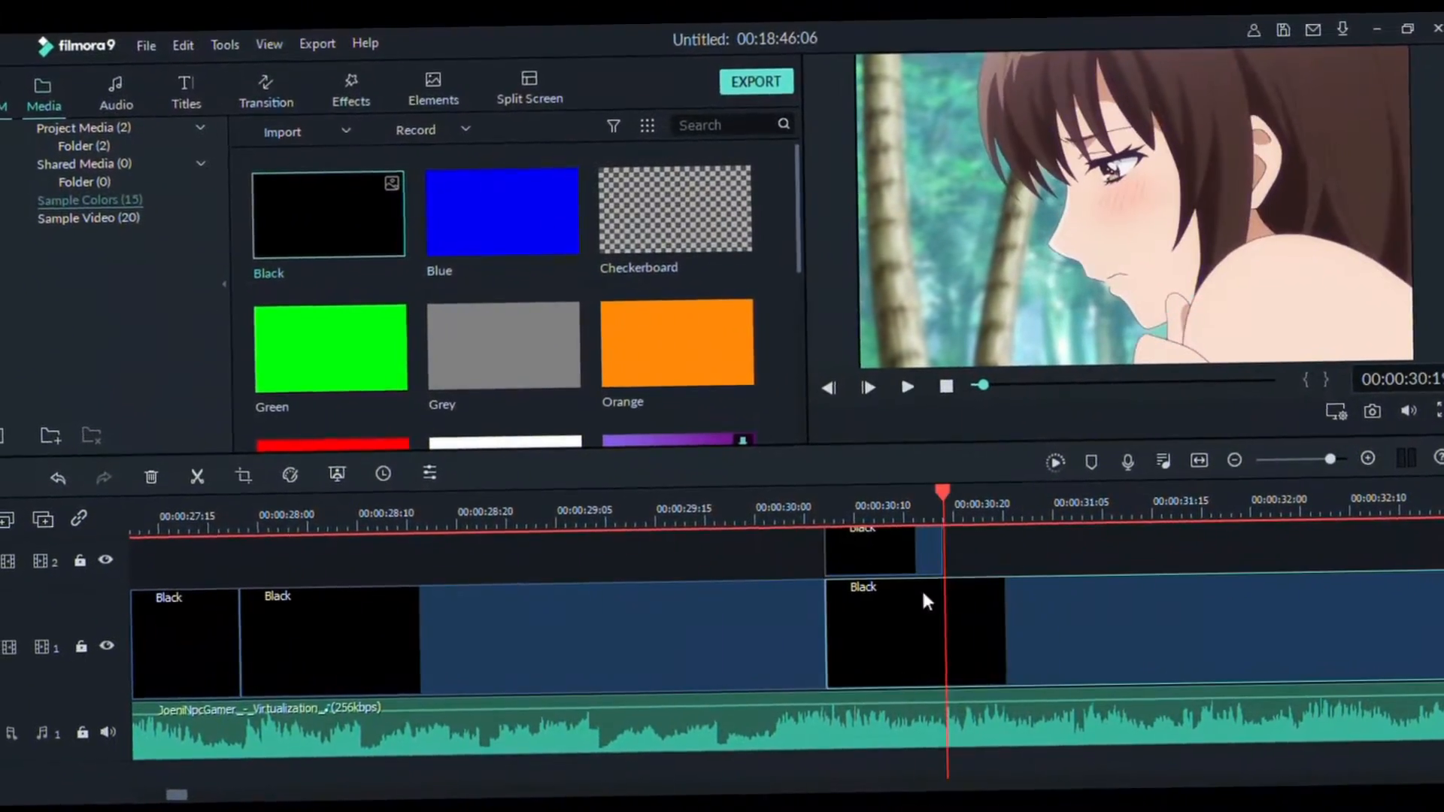
{"action": "key", "text": "ctrl+b"}
Move the guide clip on track 2 further along and split the Black layer at the next two beats, about 00:00:31:03 and 00:00:31:15.
{"action": "key", "text": "space"}
{"action": "left_click_drag", "start_coordinate": [882, 555], "coordinate": [1209, 555]}
{"action": "left_click", "coordinate": [1021, 524]}
{"action": "key", "text": "ctrl+b"}
{"action": "key", "text": "space"}
{"action": "left_click", "coordinate": [1149, 518]}
{"action": "left_click", "coordinate": [168, 458]}
Replay the song and split the Black layer at two more bass hits, repositioning the guide clip between the cuts.
{"action": "key", "text": "space"}
{"action": "left_click", "coordinate": [617, 507]}
{"action": "left_click", "coordinate": [619, 508]}
{"action": "left_click", "coordinate": [184, 461]}
{"action": "left_click_drag", "start_coordinate": [531, 549], "coordinate": [768, 552]}
{"action": "key", "text": "space"}
{"action": "left_click", "coordinate": [738, 510]}
{"action": "left_click", "coordinate": [183, 461]}
Locate the next bass hit by ear, select the Black layer, shift the guide clip forward and split the layer at the beat.
{"action": "left_click", "coordinate": [858, 510]}
{"action": "key", "text": "space"}
{"action": "left_click", "coordinate": [853, 630]}
{"action": "left_click_drag", "start_coordinate": [870, 547], "coordinate": [1021, 555]}
{"action": "key", "text": "ctrl+b"}
Cut the Black layer at further bass hits up to about 00:00:34:11, moving the guide clip on for the last one.
{"action": "left_click", "coordinate": [983, 517]}
{"action": "key", "text": "space"}
{"action": "left_click", "coordinate": [970, 516]}
{"action": "key", "text": "ctrl+b"}
{"action": "key", "text": "space"}
{"action": "left_click", "coordinate": [1091, 516]}
{"action": "left_click", "coordinate": [1185, 514]}
{"action": "left_click_drag", "start_coordinate": [1119, 564], "coordinate": [1281, 553]}
{"action": "key", "text": "ctrl+b"}
Split the Black layer at about 00:00:34:23 and 00:00:35:09, repositioning the guide clip to measure the second beat.
{"action": "key", "text": "space"}
{"action": "key", "text": "space"}
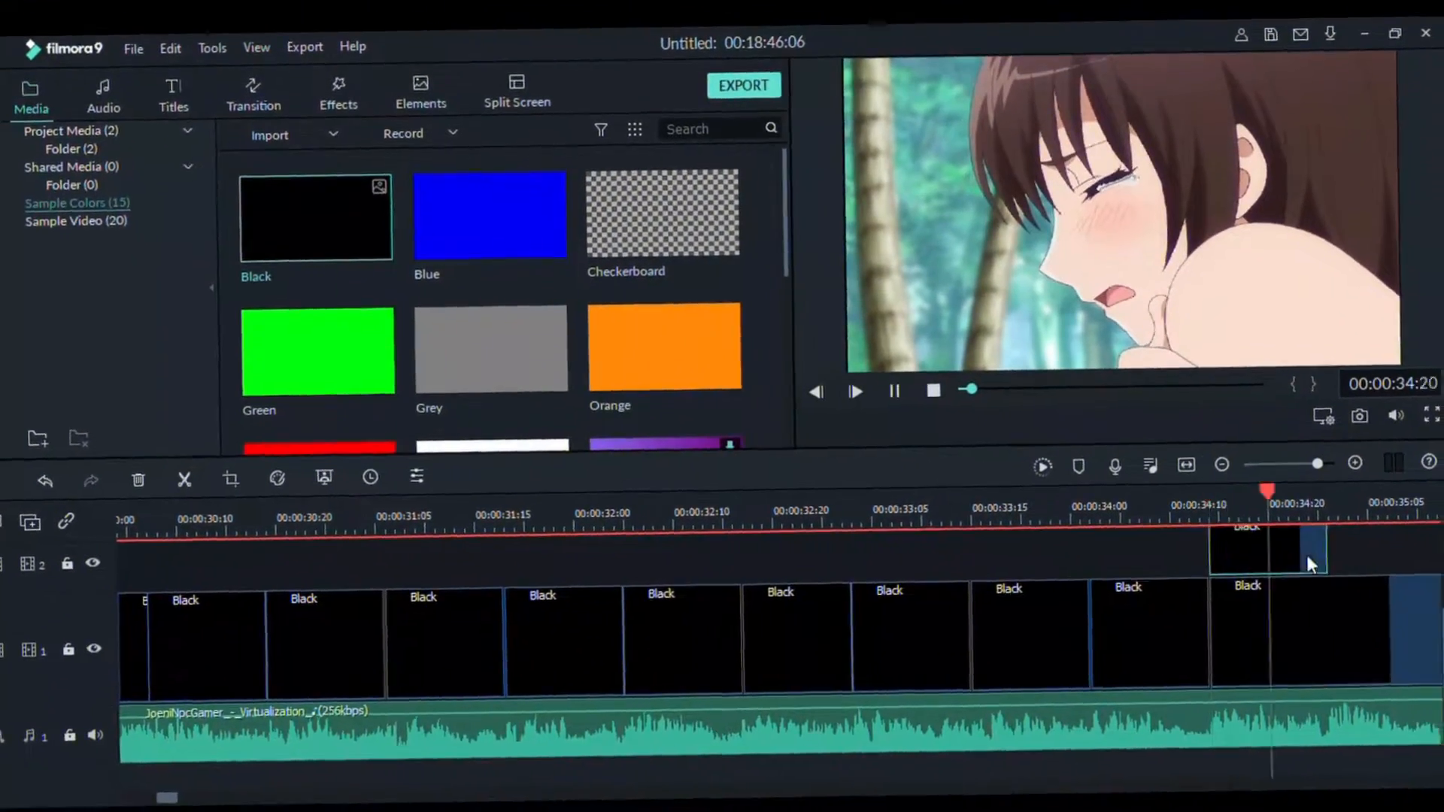
{"action": "left_click", "coordinate": [636, 513]}
{"action": "key", "text": "ctrl+b"}
{"action": "left_click_drag", "start_coordinate": [601, 549], "coordinate": [881, 555]}
{"action": "key", "text": "space"}
{"action": "left_click", "coordinate": [772, 511]}
{"action": "left_click", "coordinate": [776, 615]}
{"action": "key", "text": "ctrl+b"}
Play to the next bass hit, select the remaining Black layer and split it at about 00:00:35:21.
{"action": "key", "text": "space"}
{"action": "left_click", "coordinate": [901, 514]}
{"action": "left_click", "coordinate": [884, 519]}
{"action": "left_click", "coordinate": [837, 617]}
{"action": "left_click", "coordinate": [176, 469]}
{"action": "key", "text": "space"}
Move the guide clip ahead on track 2 and split the Black layer at the beat near 00:00:36:08.
{"action": "left_click_drag", "start_coordinate": [823, 555], "coordinate": [1284, 550]}
{"action": "left_click", "coordinate": [1000, 517]}
{"action": "left_click", "coordinate": [977, 617]}
{"action": "left_click", "coordinate": [186, 499]}
{"action": "key", "text": "space"}
Split the Black layer at the two beats that follow, about 00:00:36:20 and 00:00:37:06.
{"action": "left_click", "coordinate": [1130, 506]}
{"action": "left_click", "coordinate": [1094, 617]}
{"action": "left_click", "coordinate": [186, 498]}
{"action": "key", "text": "space"}
{"action": "left_click", "coordinate": [1241, 512]}
{"action": "left_click", "coordinate": [1230, 611]}
{"action": "left_click", "coordinate": [186, 478]}
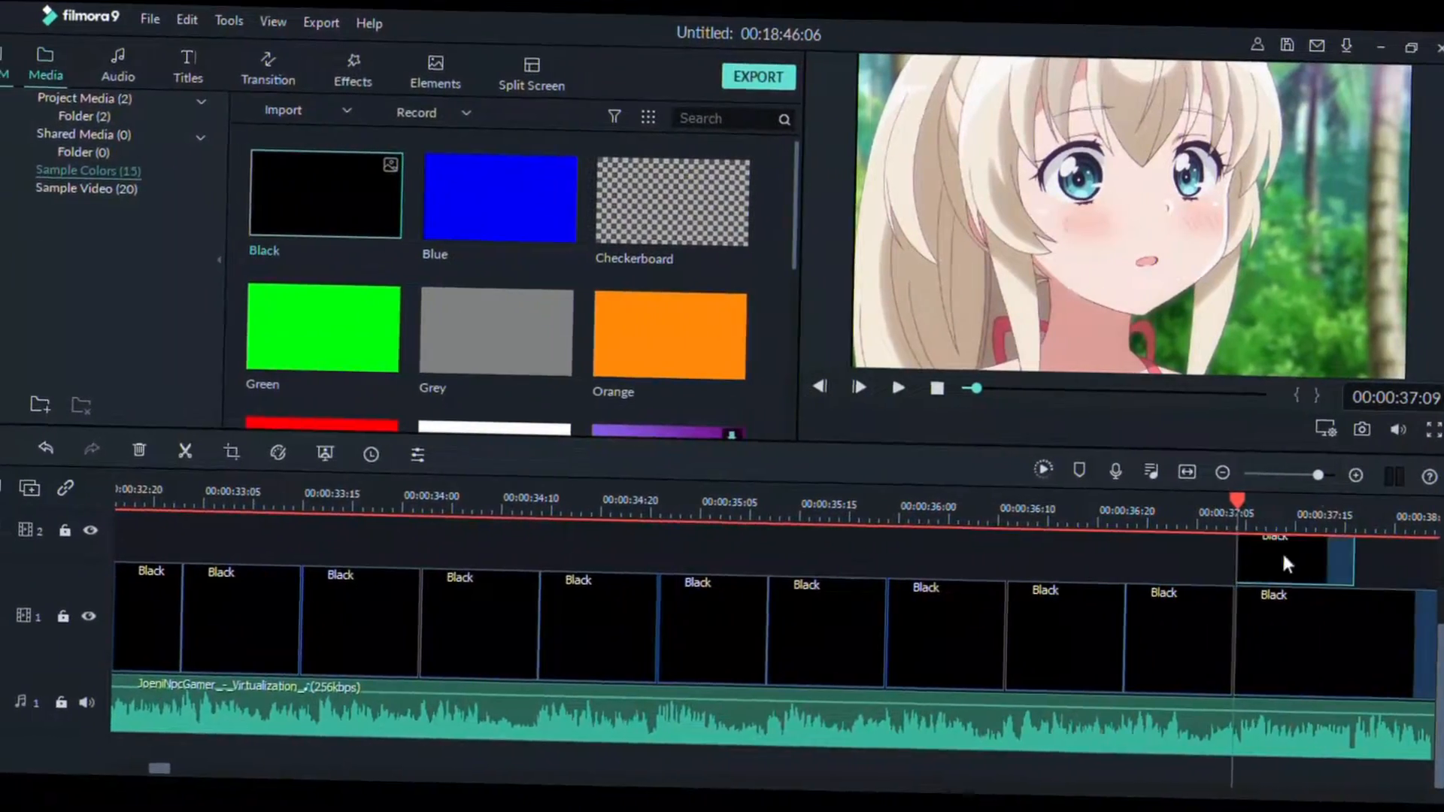
Play on to the next bass hit and split the selected Black layer at about 00:00:37:18.
{"action": "key", "text": "space"}
{"action": "left_click", "coordinate": [692, 508]}
{"action": "left_click", "coordinate": [684, 624]}
{"action": "left_click", "coordinate": [156, 490]}
Reposition the guide clip and cut the Black layer at the beats near 00:00:38:05 and 00:00:38:17.
{"action": "left_click", "coordinate": [788, 519]}
{"action": "left_click_drag", "start_coordinate": [579, 558], "coordinate": [919, 532]}
{"action": "left_click", "coordinate": [782, 628]}
{"action": "left_click", "coordinate": [155, 490]}
{"action": "left_click", "coordinate": [907, 514]}
{"action": "left_click", "coordinate": [156, 490]}
{"action": "key", "text": "space"}
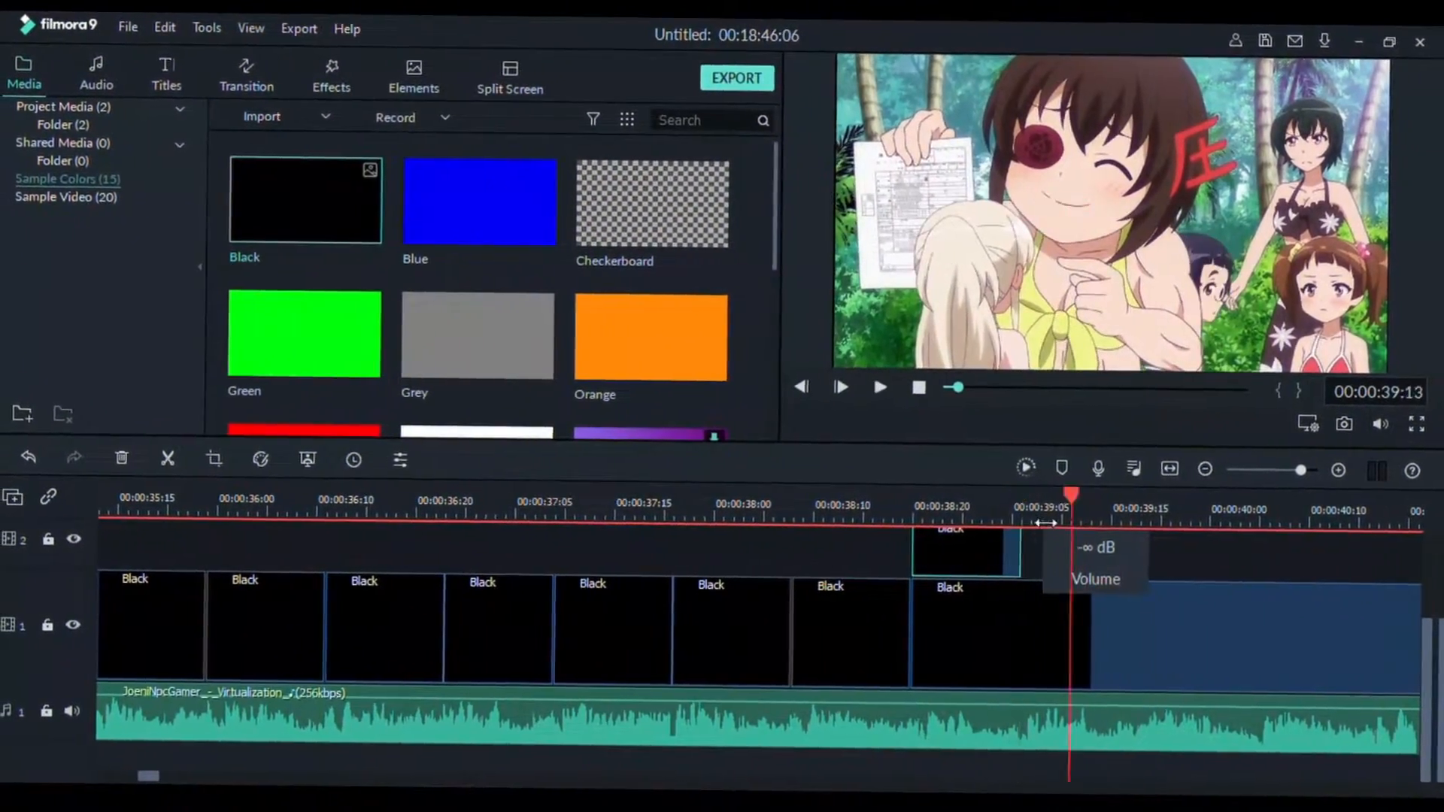
Shift the guide clip further along track 2 and split the Black layer at about 00:00:39:04.
{"action": "left_click_drag", "start_coordinate": [1020, 555], "coordinate": [1314, 568]}
{"action": "left_click", "coordinate": [1031, 517]}
{"action": "left_click", "coordinate": [1032, 624]}
{"action": "key", "text": "ctrl+b"}
{"action": "key", "text": "space"}
Cut the Black layer at two more bass hits, about 00:00:39:15 and 00:00:40:02.
{"action": "left_click", "coordinate": [1138, 520]}
{"action": "left_click", "coordinate": [1139, 628]}
{"action": "key", "text": "ctrl+b"}
{"action": "left_click", "coordinate": [1256, 525]}
{"action": "left_click", "coordinate": [1262, 630]}
{"action": "key", "text": "ctrl+b"}
Place the playhead at the end of the guide clip and split the Black layer there, at about 00:00:40:14.
{"action": "left_click", "coordinate": [720, 497]}
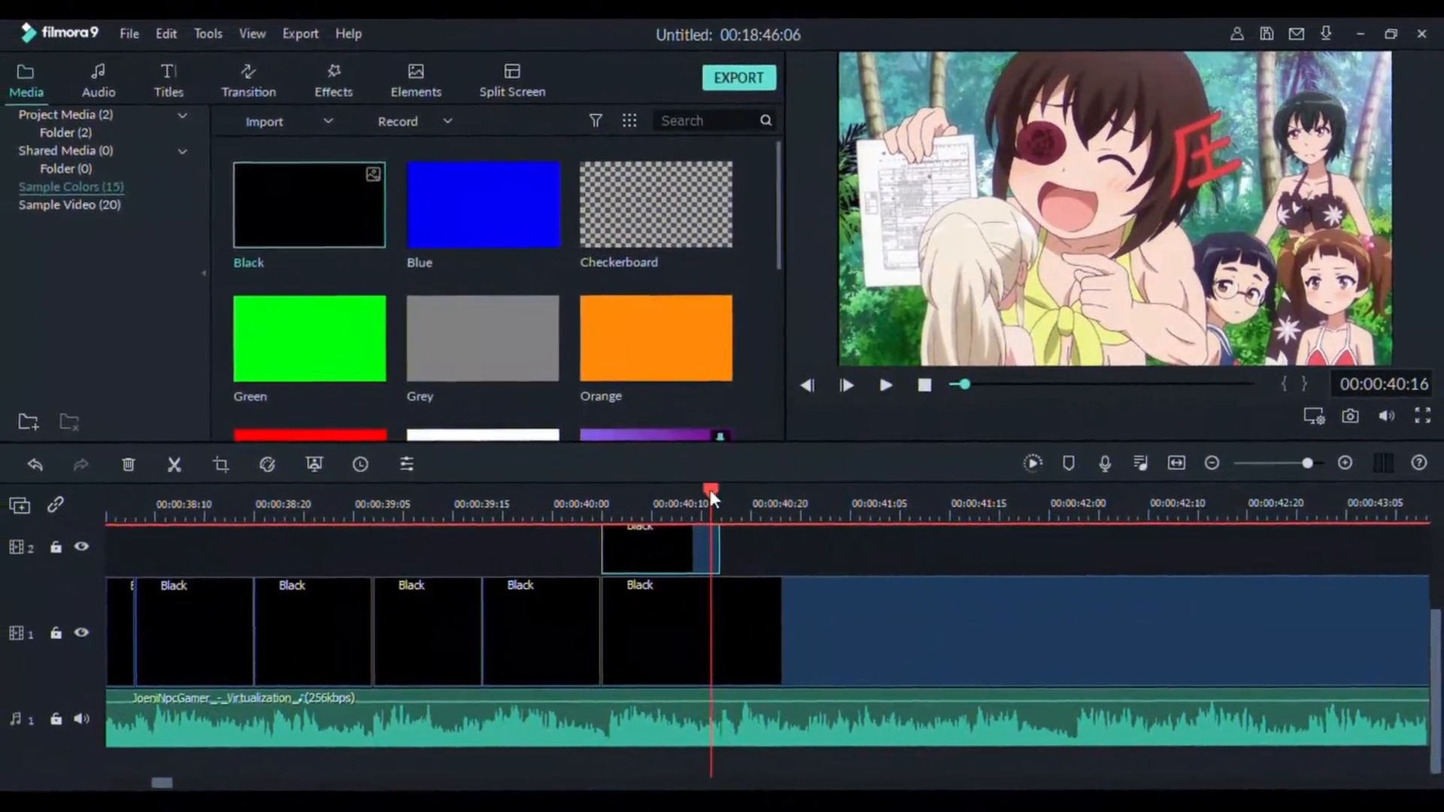
{"action": "left_click", "coordinate": [723, 628]}
{"action": "left_click", "coordinate": [181, 473]}
{"action": "key", "text": "space"}
Move the guide clip forward and split the Black layer at the beats near 00:00:41:01 and 00:00:41:13.
{"action": "left_click_drag", "start_coordinate": [667, 555], "coordinate": [1103, 544]}
{"action": "left_click", "coordinate": [846, 512]}
{"action": "left_click", "coordinate": [848, 628]}
{"action": "left_click", "coordinate": [187, 474]}
{"action": "left_click", "coordinate": [974, 511]}
{"action": "left_click", "coordinate": [976, 628]}
{"action": "left_click", "coordinate": [187, 474]}
Split the Black layer on track 1 at the next two bass hits, near 00:00:42:03 and 00:00:42:16.
{"action": "left_click", "coordinate": [1093, 510]}
{"action": "left_click", "coordinate": [1095, 627]}
{"action": "left_click", "coordinate": [164, 497]}
{"action": "key", "text": "space"}
{"action": "left_click", "coordinate": [528, 527]}
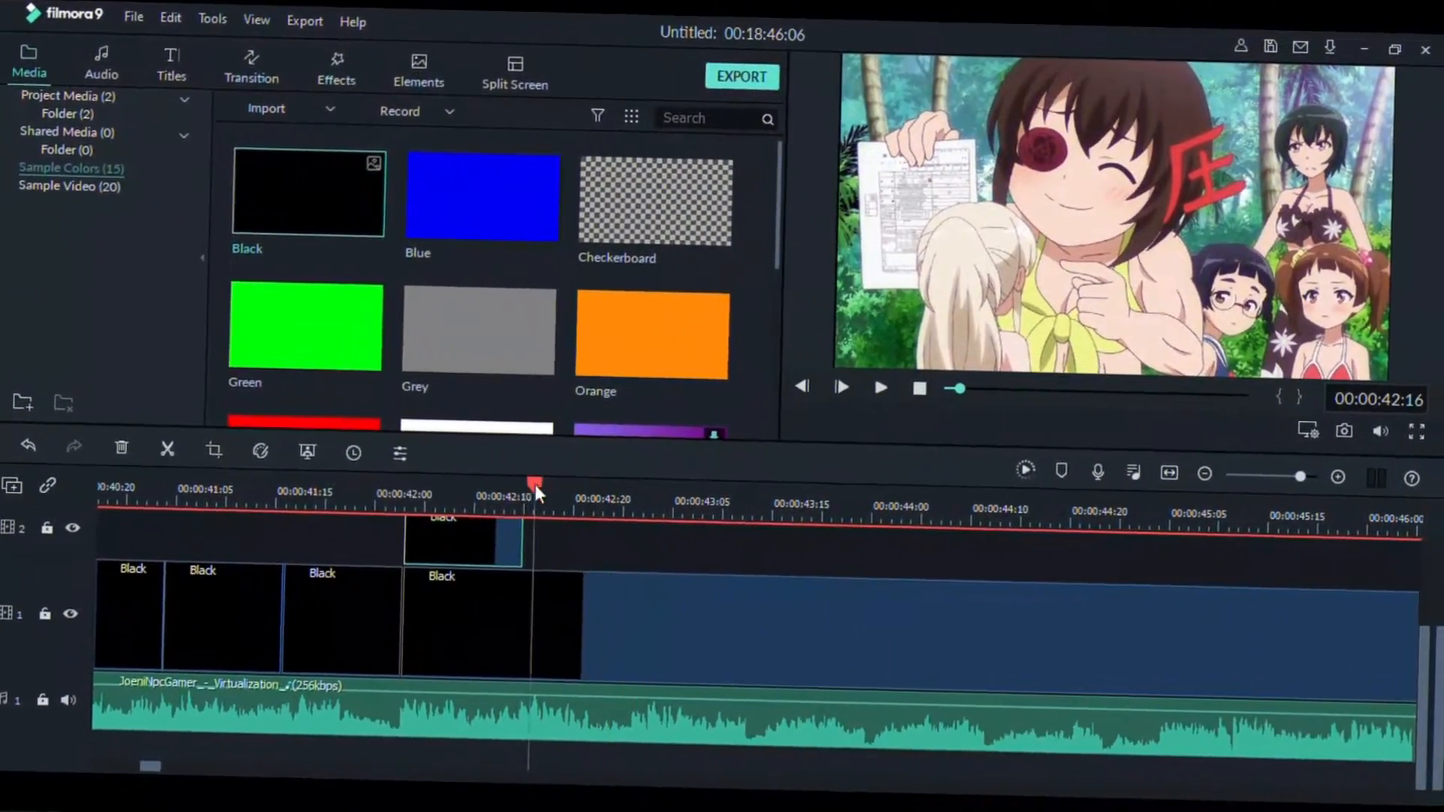
{"action": "left_click", "coordinate": [530, 640]}
{"action": "left_click", "coordinate": [164, 498]}
Move the guide clip on track 2 forward to the latest cut and split the Black layer at the following bass hit.
{"action": "left_click", "coordinate": [643, 525]}
{"action": "left_click_drag", "start_coordinate": [462, 572], "coordinate": [655, 564]}
{"action": "left_click", "coordinate": [655, 519]}
{"action": "left_click", "coordinate": [661, 636]}
{"action": "left_click", "coordinate": [186, 481]}
{"action": "left_click_drag", "start_coordinate": [602, 557], "coordinate": [712, 554]}
{"action": "key", "text": "space"}
{"action": "scroll", "coordinate": [838, 545], "scroll_direction": "down", "scroll_amount": 3}
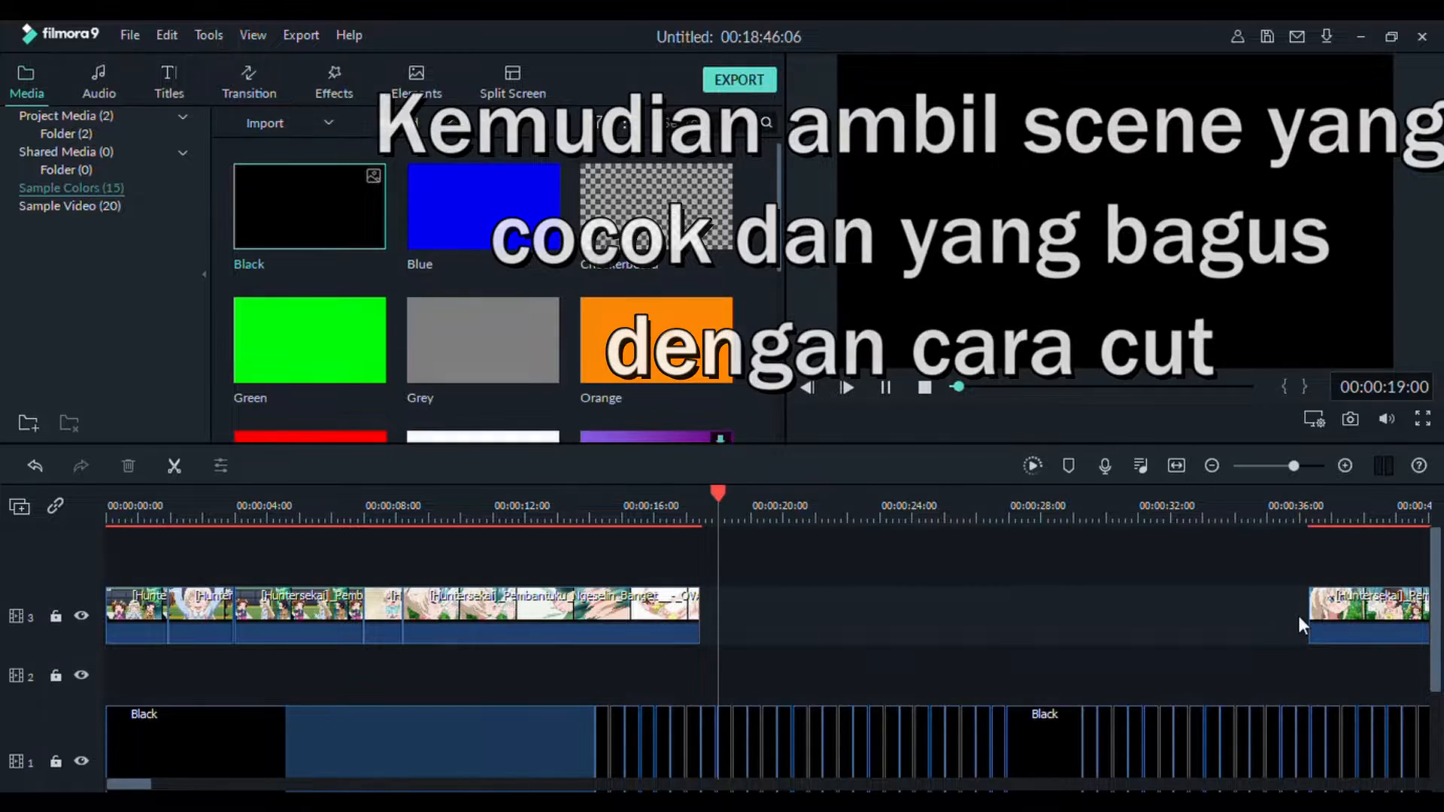
Move the second stretch of anime footage on track 3 against the preceding clip and split it at about 00:00:19:15.
{"action": "left_click", "coordinate": [1313, 613]}
{"action": "left_click_drag", "start_coordinate": [747, 603], "coordinate": [731, 607]}
{"action": "key", "text": "space"}
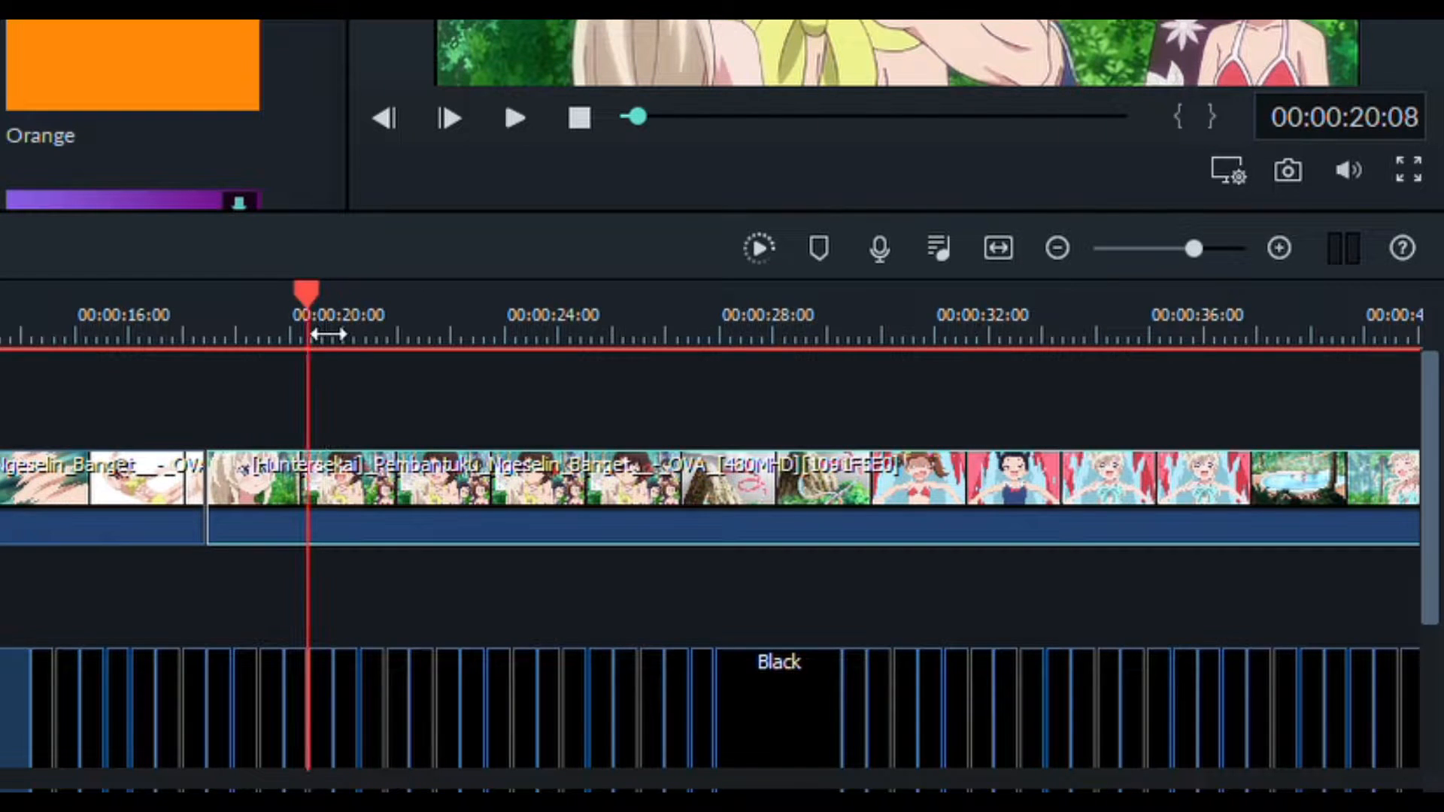
{"action": "left_click_drag", "start_coordinate": [302, 294], "coordinate": [271, 274]}
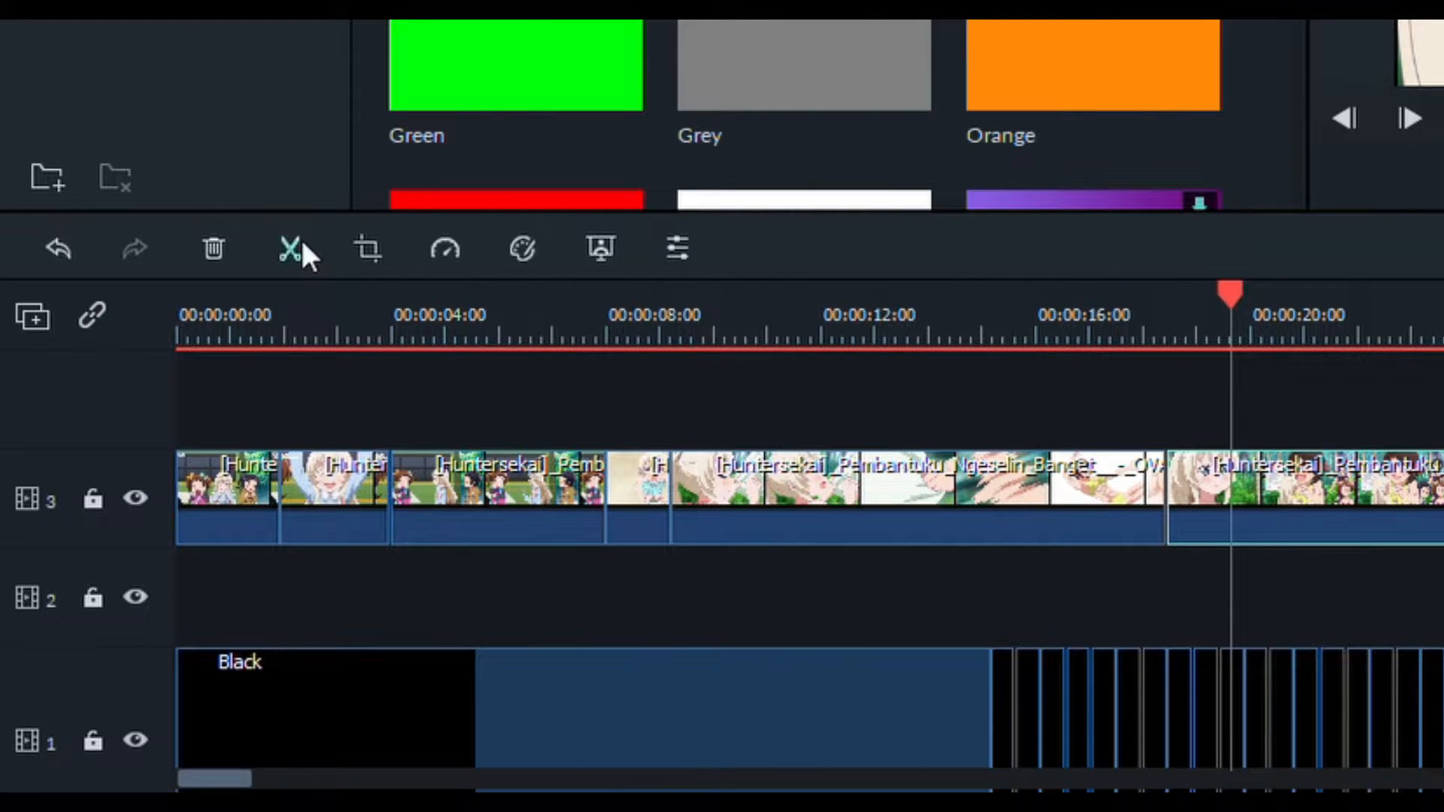
{"action": "left_click", "coordinate": [290, 248]}
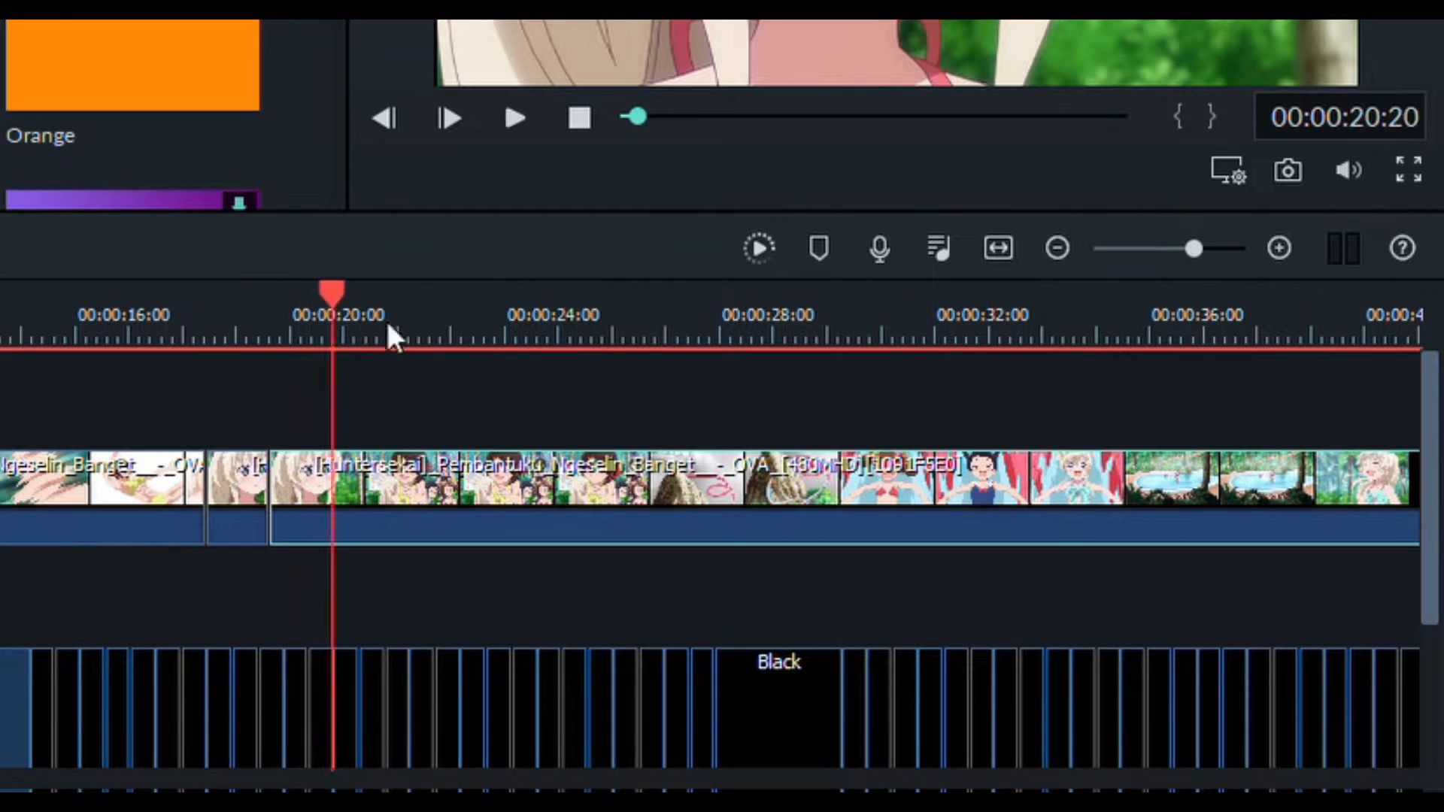
Find the next good scene, split the anime clip at 00:00:38:12, delete the segment before that cut and close the gap.
{"action": "left_click", "coordinate": [593, 338]}
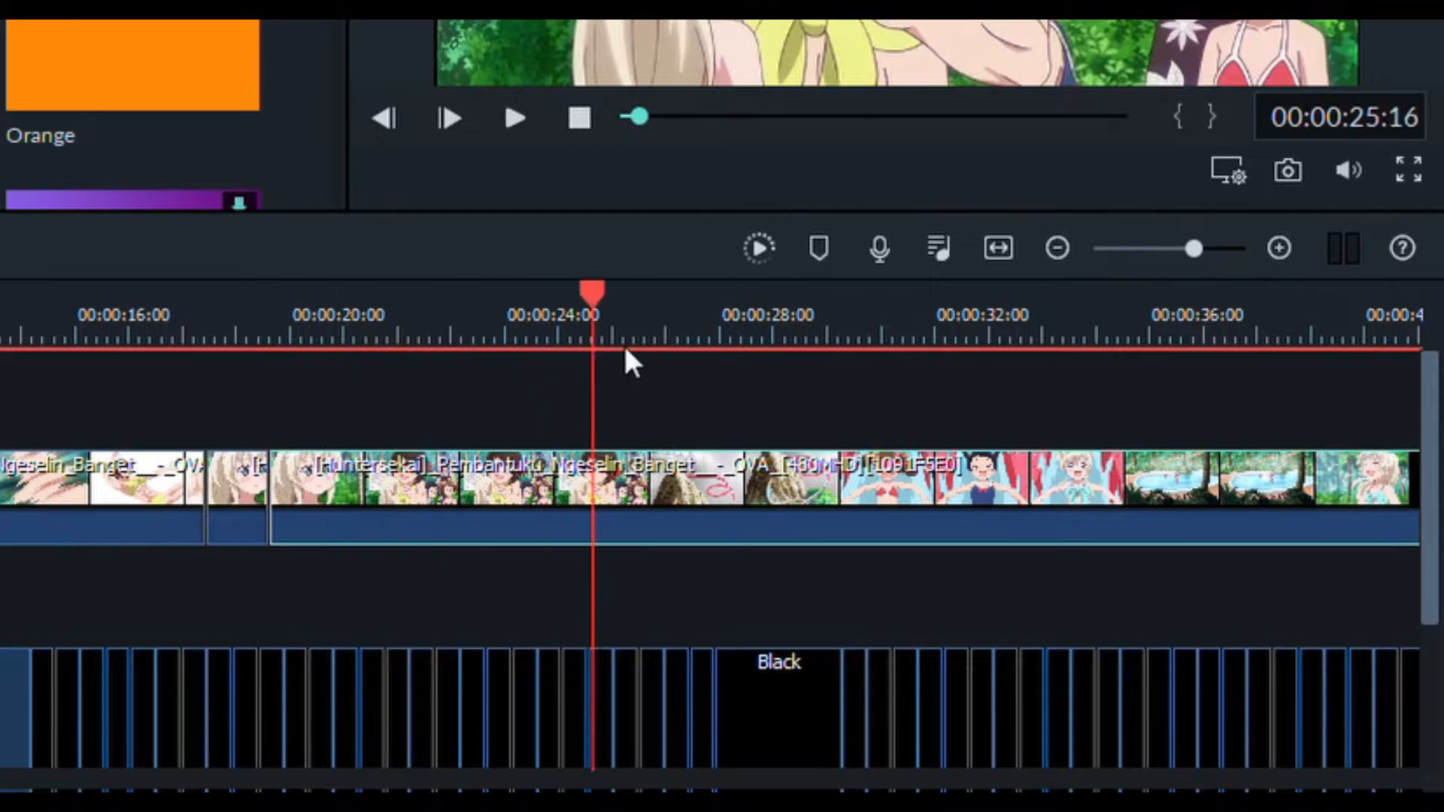
{"action": "left_click_drag", "start_coordinate": [793, 352], "coordinate": [1264, 378]}
{"action": "left_click_drag", "start_coordinate": [1348, 395], "coordinate": [1187, 430]}
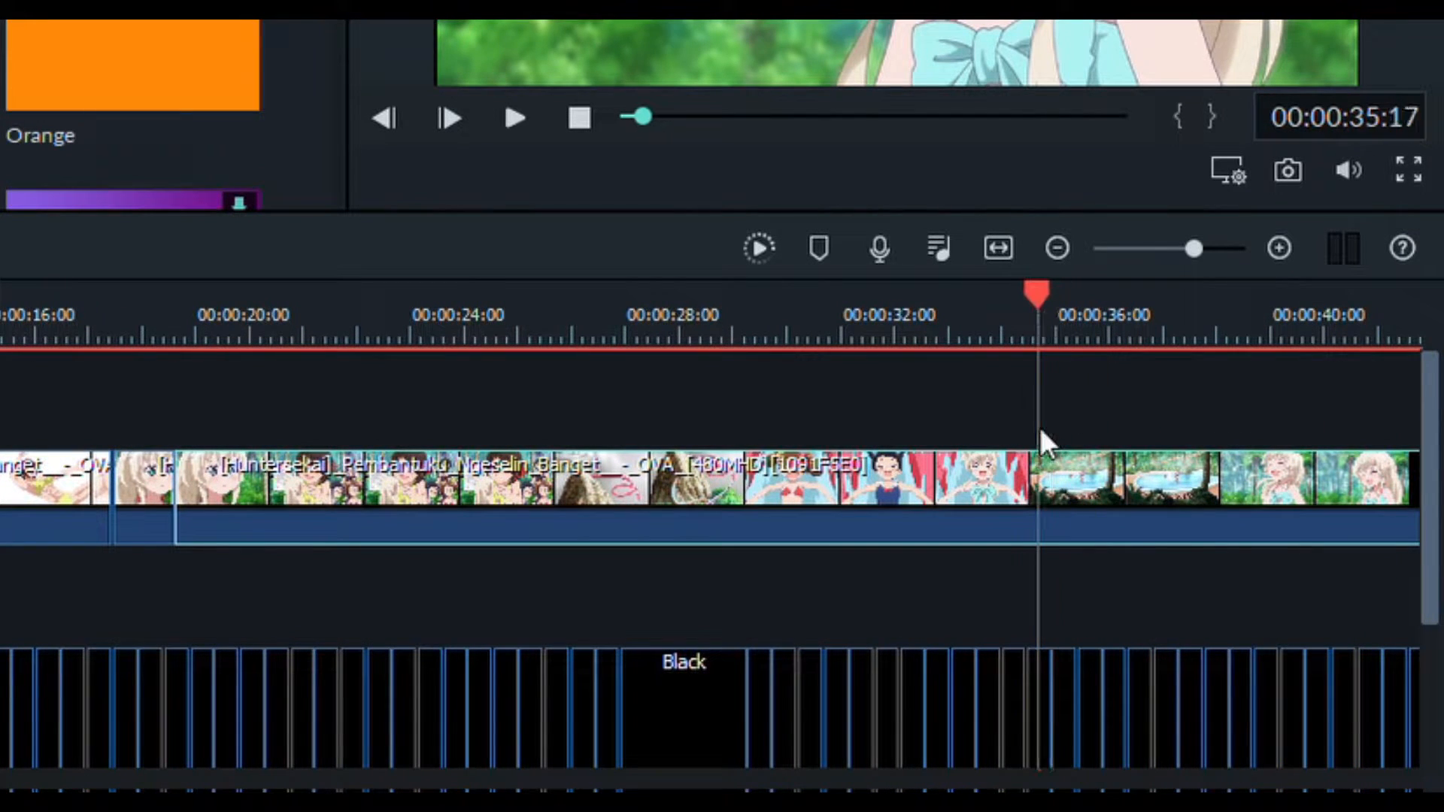
{"action": "mouse_move", "coordinate": [1040, 427]}
{"action": "left_mouse_down"}
{"action": "mouse_move", "coordinate": [988, 426]}
{"action": "mouse_move", "coordinate": [1050, 434]}
{"action": "left_mouse_up"}
{"action": "left_click_drag", "start_coordinate": [1063, 439], "coordinate": [1198, 506]}
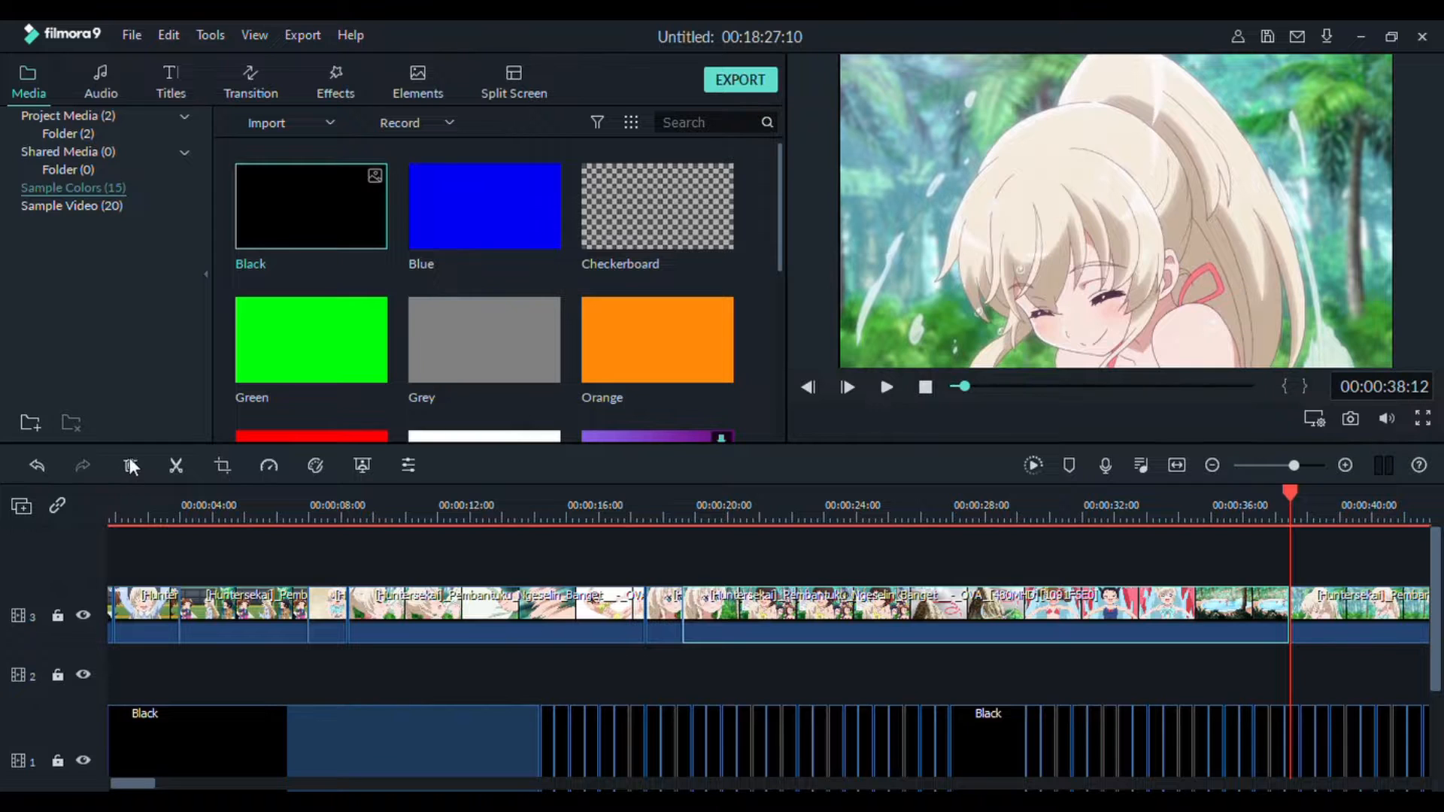
{"action": "left_click", "coordinate": [131, 467]}
{"action": "key", "text": "space"}
{"action": "left_click_drag", "start_coordinate": [1324, 596], "coordinate": [718, 602]}
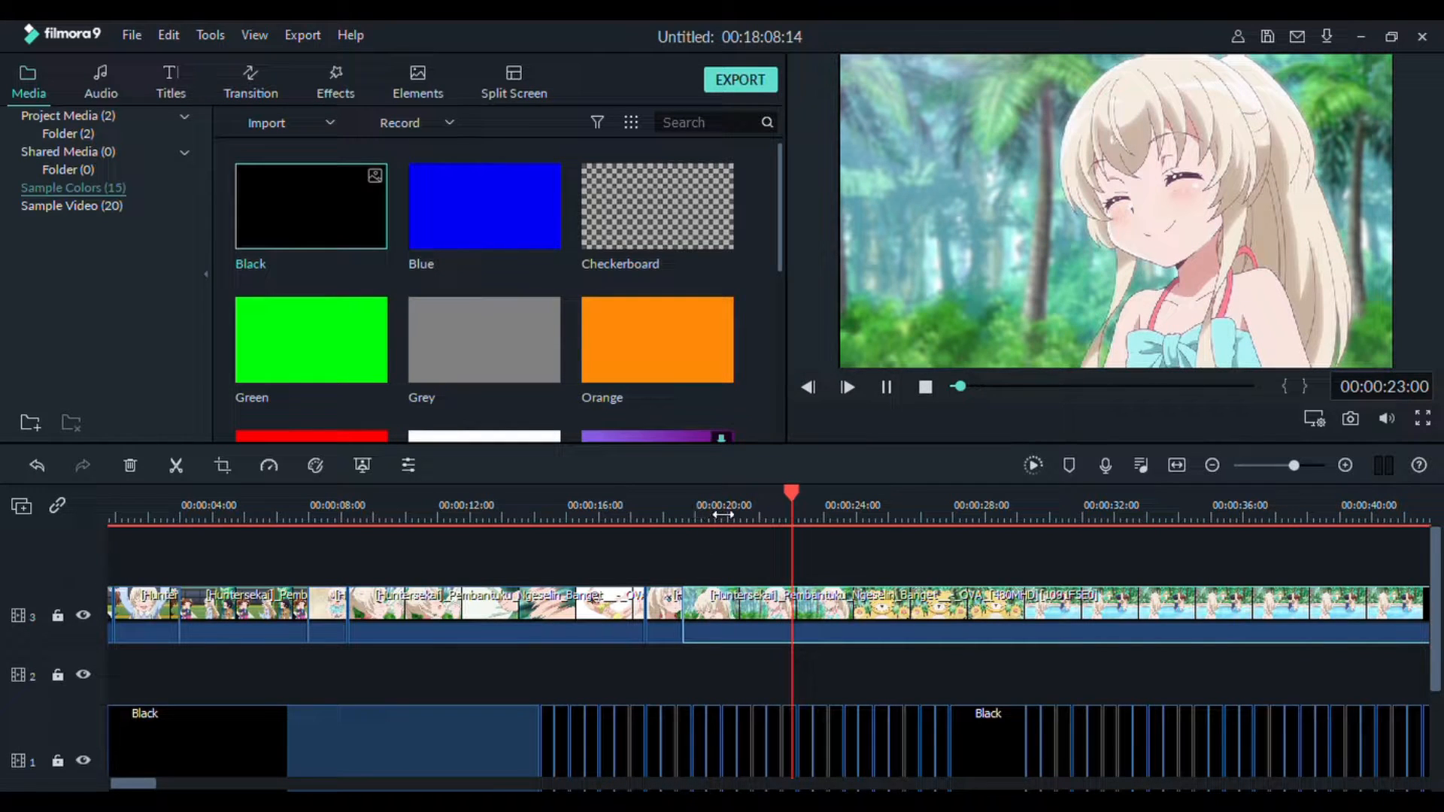
Play the footage around the new join on track 3 and split the anime clip at about 00:00:23:04.
{"action": "left_click", "coordinate": [684, 514]}
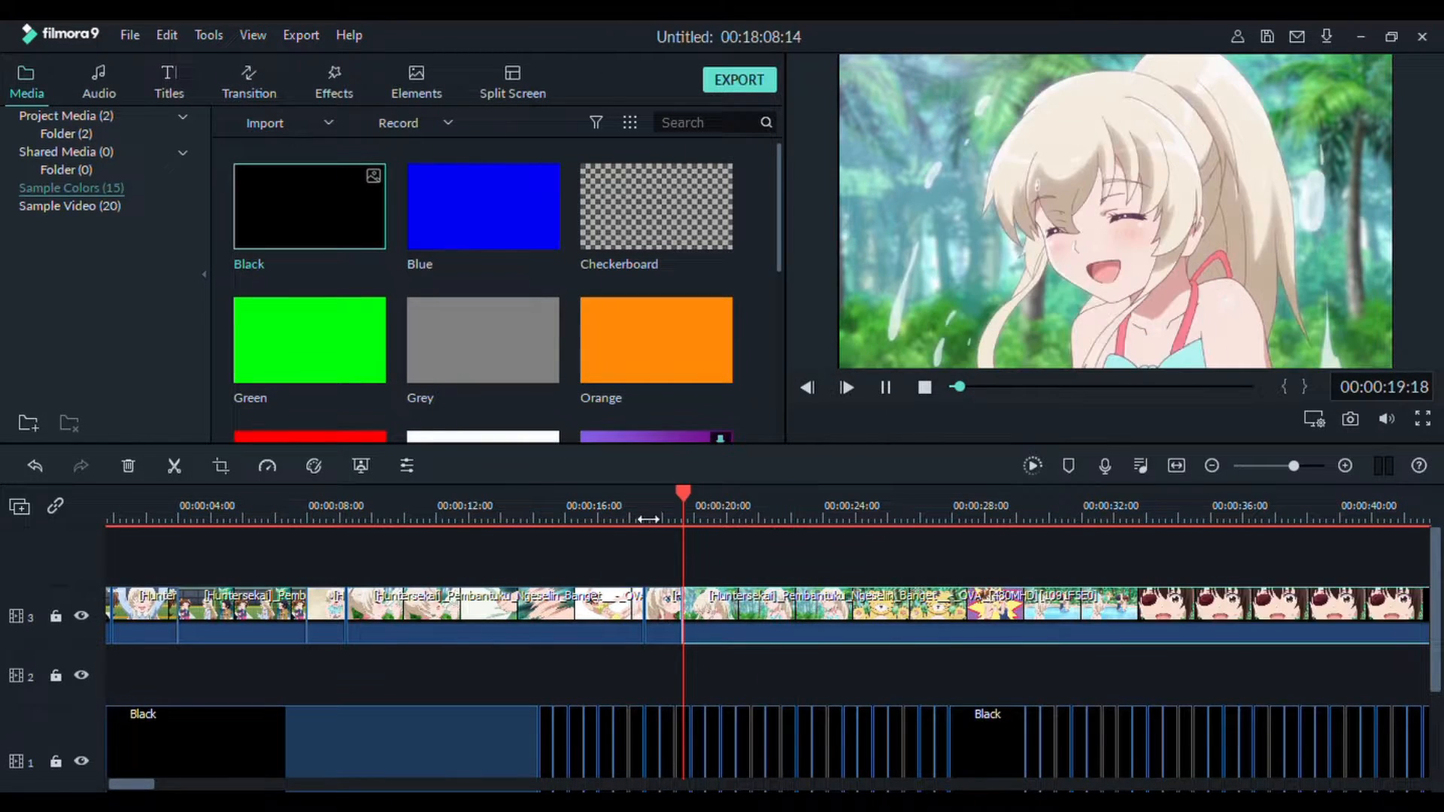
{"action": "left_click", "coordinate": [648, 516]}
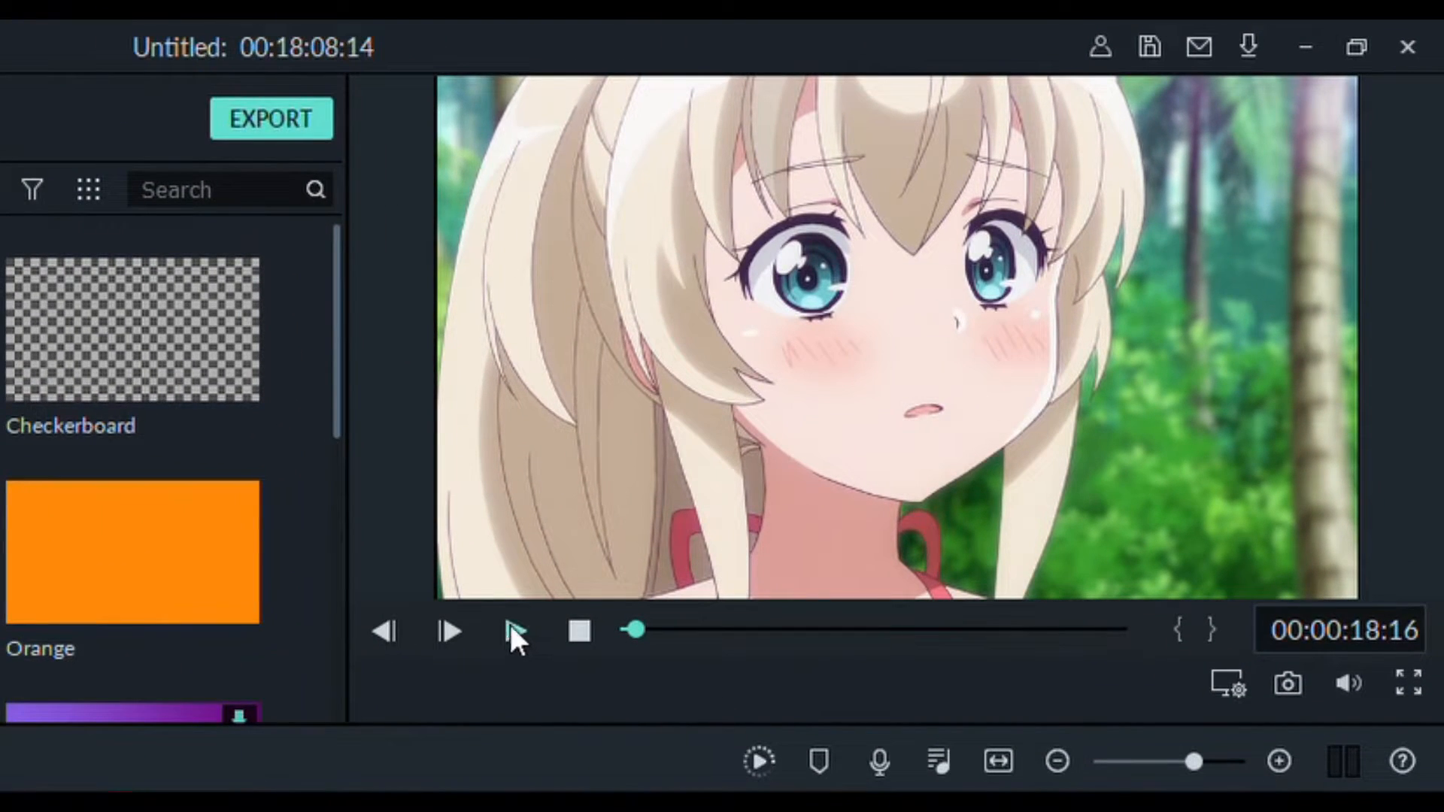
{"action": "left_click", "coordinate": [514, 633]}
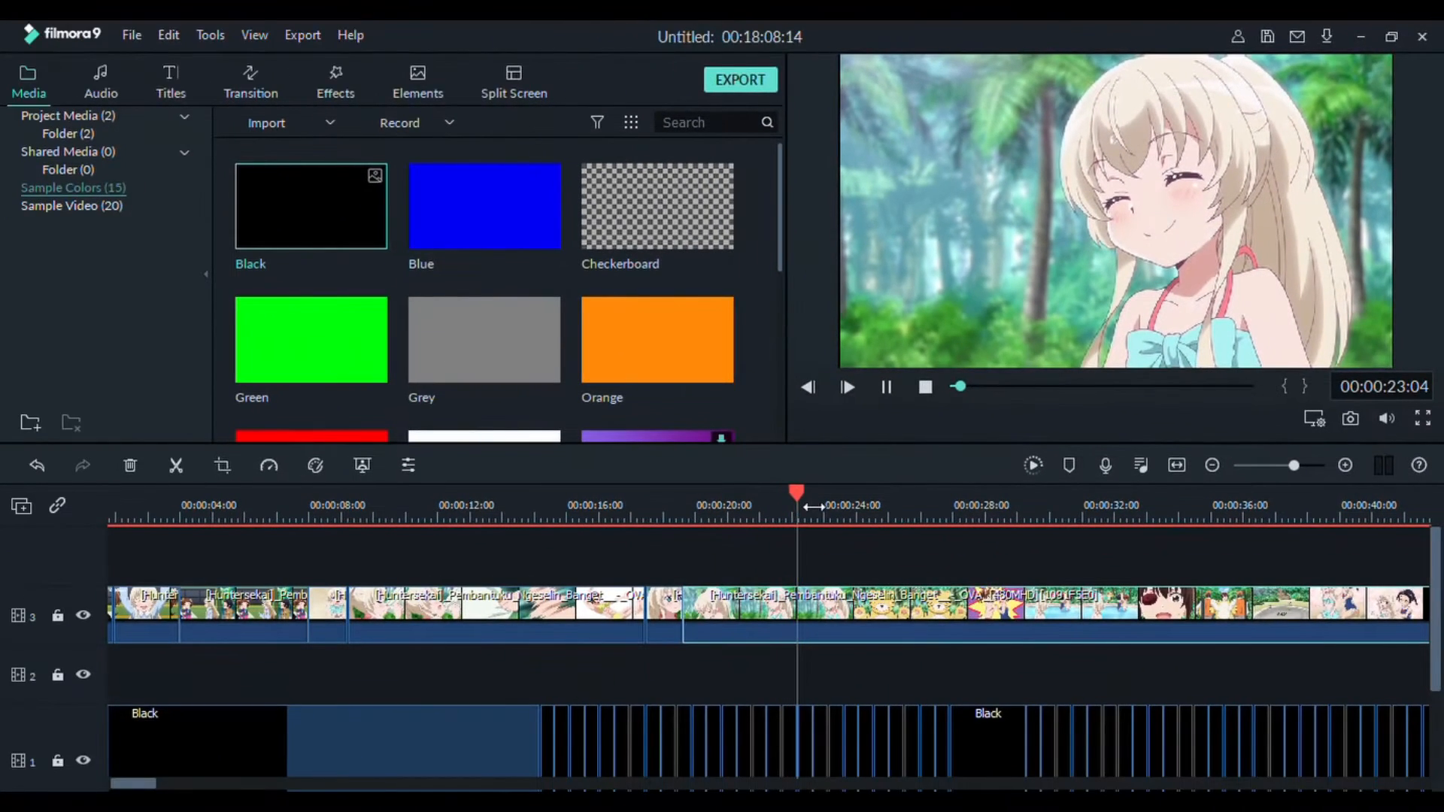
{"action": "key", "text": "space"}
{"action": "key", "text": "ctrl+b"}
Cut out the unwanted anime footage following the 00:00:23:04 cut and close the gap on track 3.
{"action": "left_click_drag", "start_coordinate": [812, 508], "coordinate": [1331, 542]}
{"action": "key", "text": "ctrl+b"}
{"action": "key", "text": "Delete"}
{"action": "left_click_drag", "start_coordinate": [798, 508], "coordinate": [865, 527]}
{"action": "mouse_move", "coordinate": [801, 624]}
{"action": "left_mouse_down"}
{"action": "mouse_move", "coordinate": [873, 610]}
{"action": "mouse_move", "coordinate": [804, 610]}
{"action": "left_mouse_up"}
Position the playhead at 00:00:24:20 and split the anime clip there.
{"action": "left_click", "coordinate": [852, 508]}
{"action": "key", "text": "Left"}
{"action": "key", "text": "Left"}
{"action": "key", "text": "Left"}
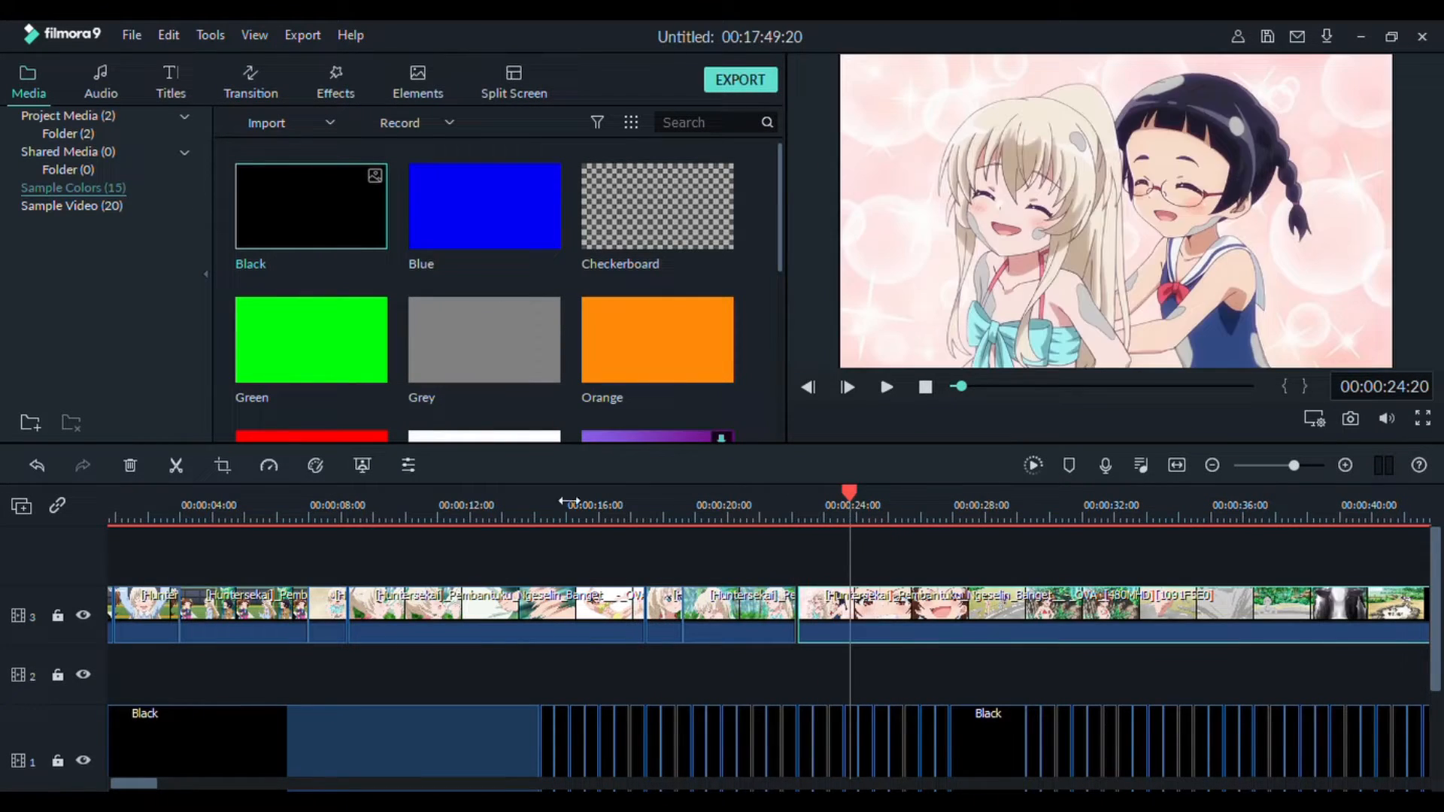
{"action": "key", "text": "ctrl+b"}
Split off and delete the unwanted anime footage following the 00:00:24:20 cut, and play the remaining scene.
{"action": "left_click_drag", "start_coordinate": [849, 508], "coordinate": [399, 599]}
{"action": "left_click", "coordinate": [175, 465]}
{"action": "key", "text": "Delete"}
{"action": "key", "text": "space"}
{"action": "key", "text": "space"}
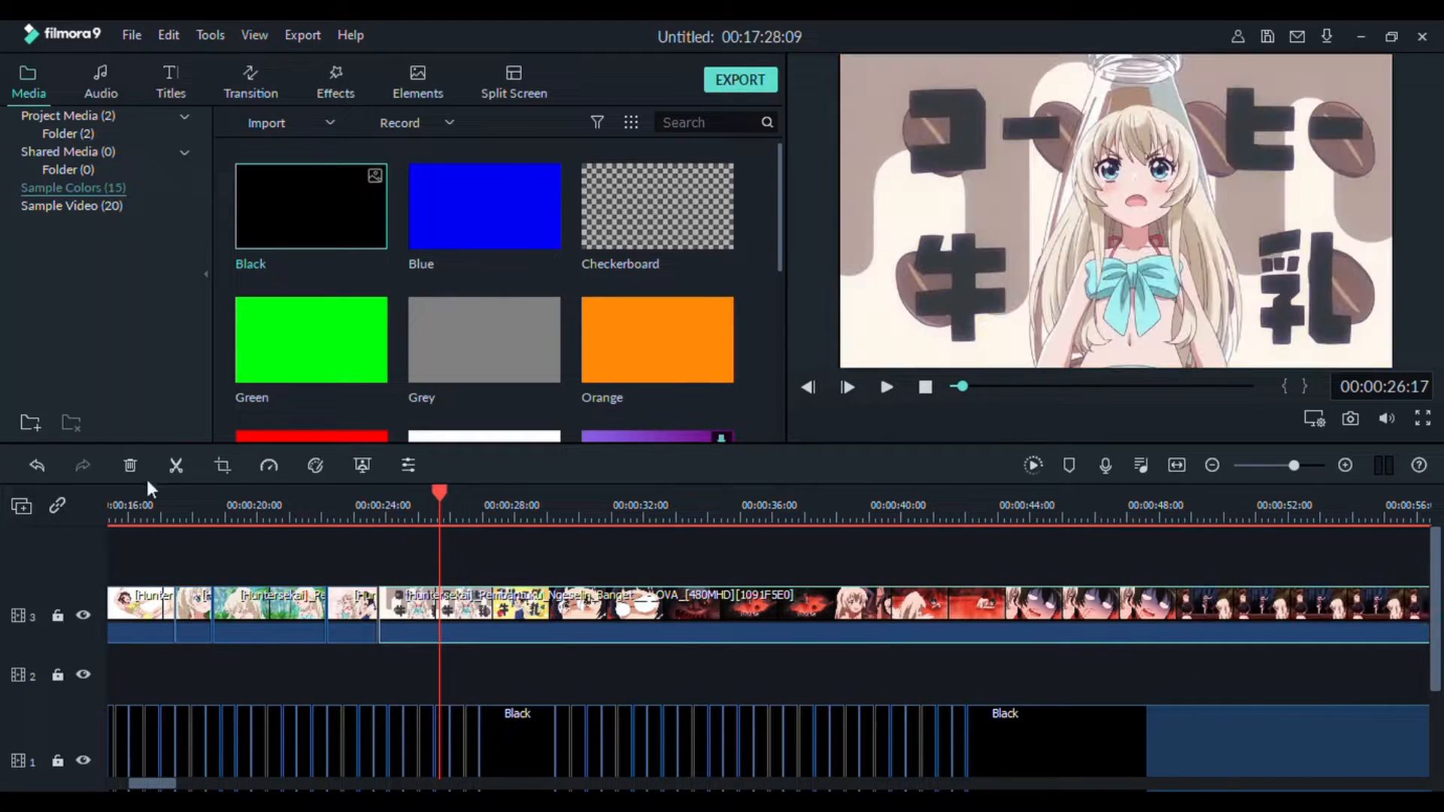
Split the anime clip at 00:00:26:17 and 00:00:38:09, delete the segment between the cuts and close the gap.
{"action": "left_click", "coordinate": [175, 466]}
{"action": "left_click_drag", "start_coordinate": [441, 508], "coordinate": [814, 587]}
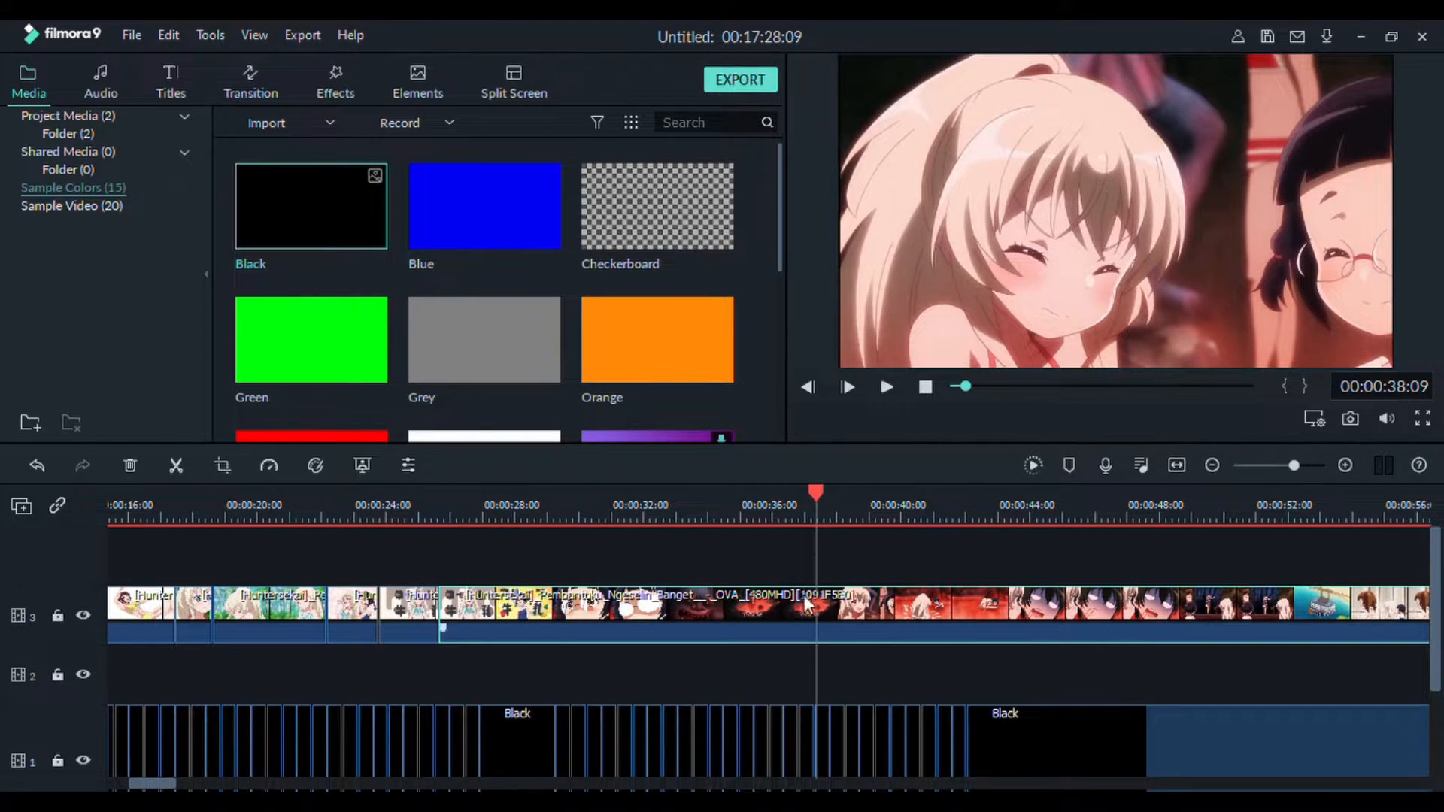
{"action": "left_click", "coordinate": [176, 465]}
{"action": "key", "text": "Delete"}
{"action": "left_click_drag", "start_coordinate": [938, 606], "coordinate": [561, 604]}
Isolate the next short scene, delete the unwanted footage following it, and split the anime clip at about 00:00:30.
{"action": "left_click_drag", "start_coordinate": [444, 515], "coordinate": [259, 606]}
{"action": "left_click", "coordinate": [175, 465]}
{"action": "left_click", "coordinate": [175, 466]}
{"action": "key", "text": "Delete"}
{"action": "key", "text": "space"}
{"action": "key", "text": "space"}
{"action": "key", "text": "ctrl+b"}
Split the anime clip at 00:00:47:17 and delete the segment between about 00:00:30 and that cut.
{"action": "left_click_drag", "start_coordinate": [333, 519], "coordinate": [902, 526]}
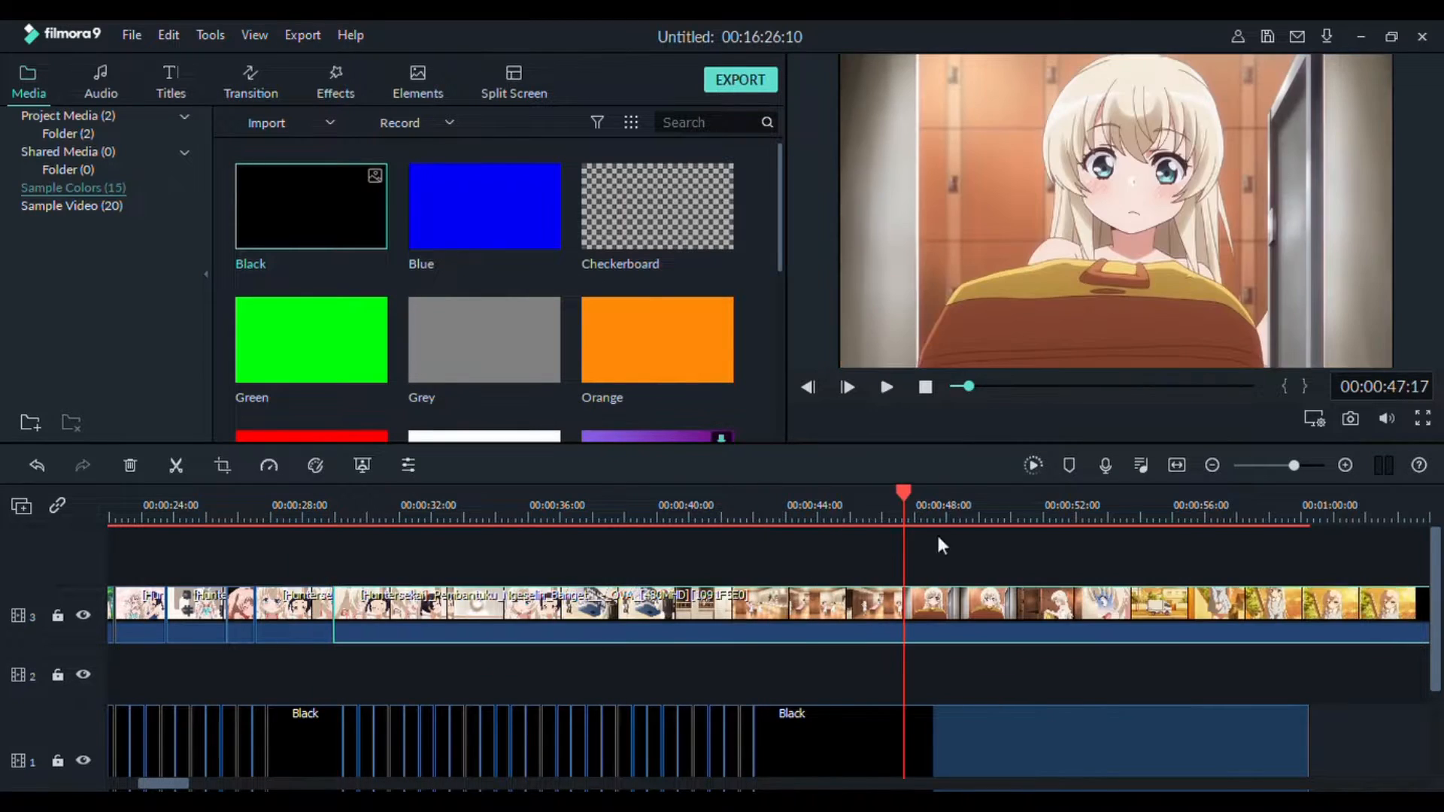
{"action": "left_click", "coordinate": [177, 466]}
{"action": "left_click", "coordinate": [134, 465]}
Split out another unwanted piece of the anime clip past about 00:00:32, delete it and close the gap.
{"action": "left_click_drag", "start_coordinate": [419, 517], "coordinate": [503, 526]}
{"action": "key", "text": "ctrl+b"}
{"action": "left_click", "coordinate": [176, 465]}
{"action": "left_click", "coordinate": [134, 466]}
{"action": "left_click_drag", "start_coordinate": [580, 625], "coordinate": [492, 624]}
Split the anime clip at 00:00:39:14 and delete the segment before that cut.
{"action": "left_click_drag", "start_coordinate": [483, 517], "coordinate": [642, 564]}
{"action": "left_click", "coordinate": [172, 469]}
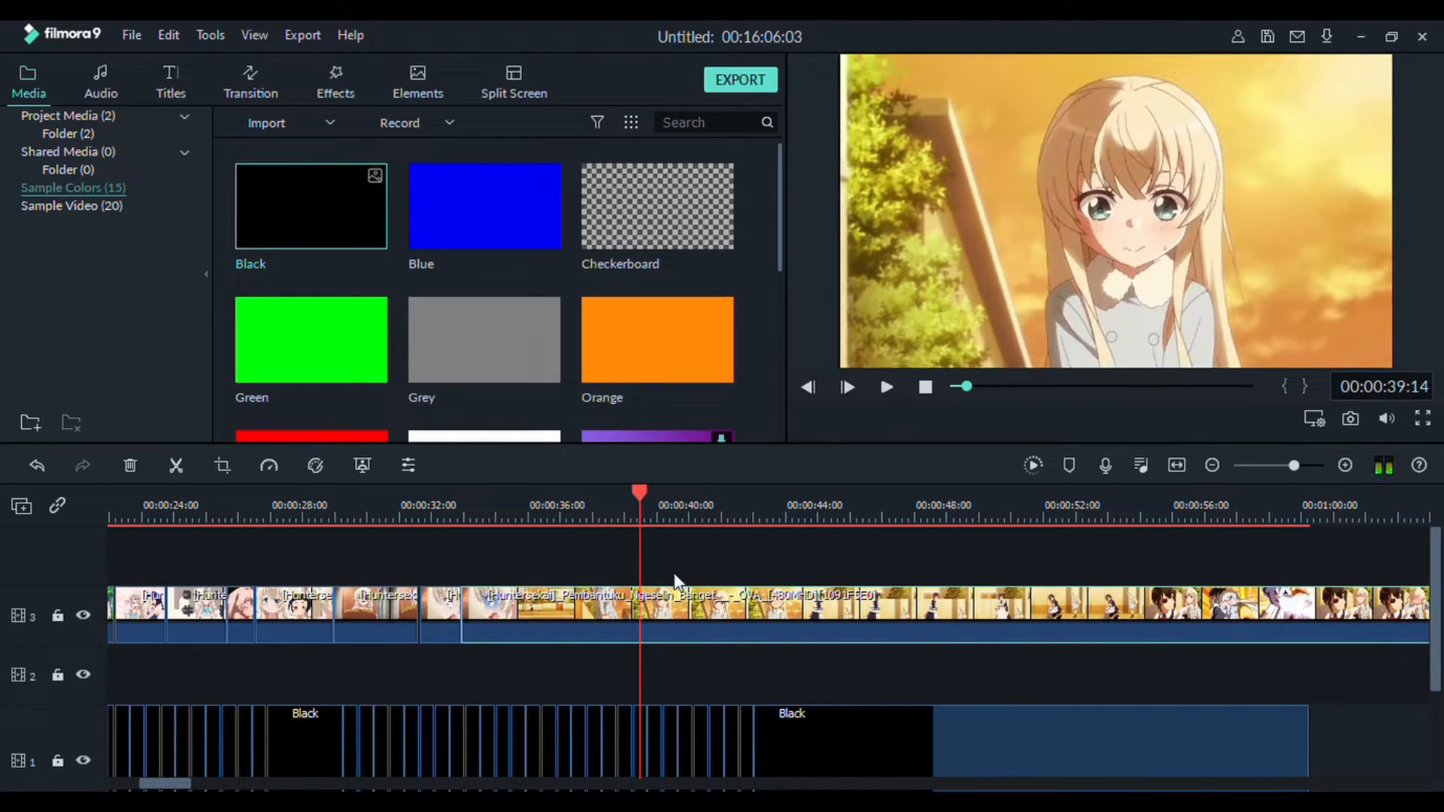
{"action": "key", "text": "ctrl+b"}
{"action": "left_click", "coordinate": [587, 601]}
{"action": "left_click", "coordinate": [134, 466]}
{"action": "left_click", "coordinate": [578, 601]}
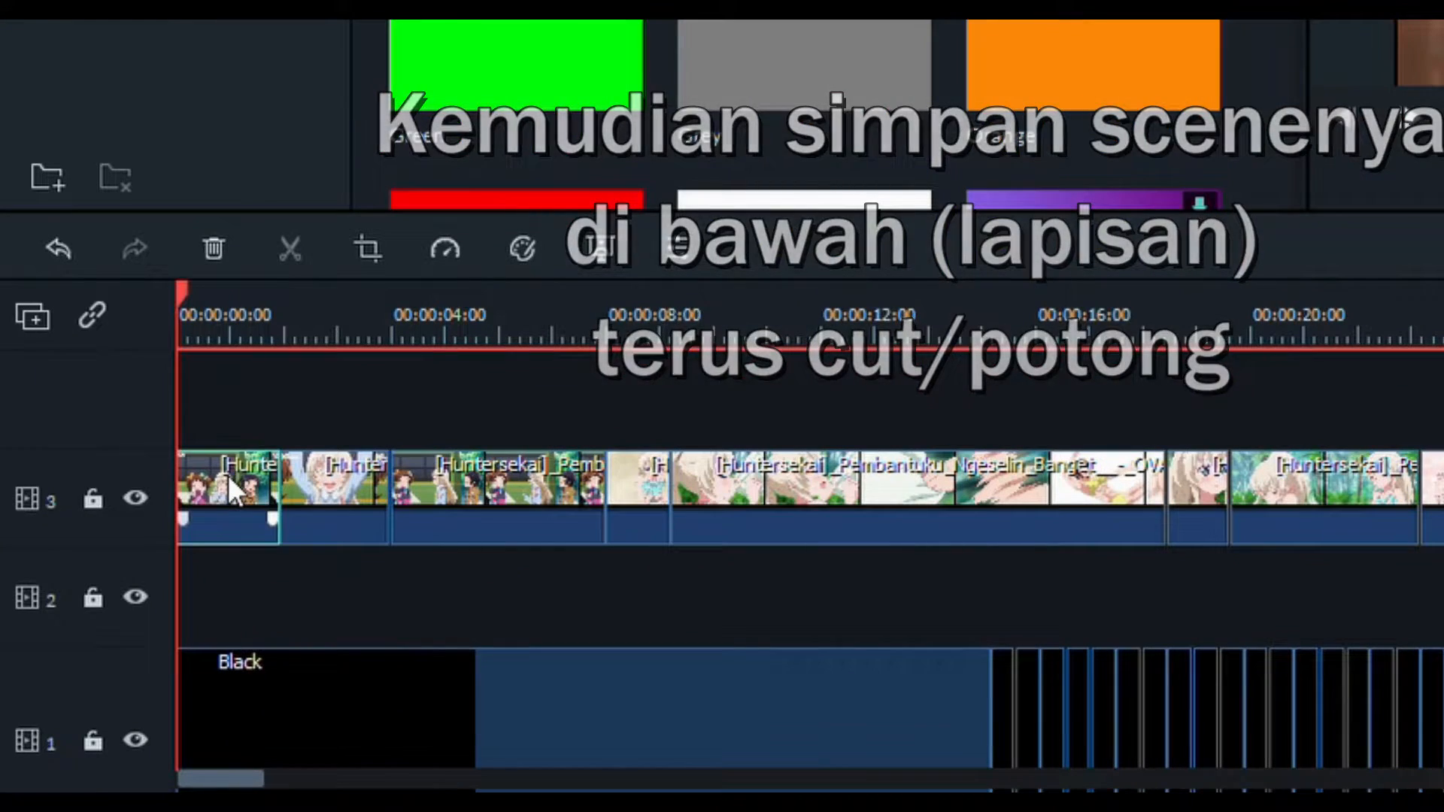
Move the first three scene clips from track 3 to track 2 above the Black beat cuts, trimming each to one beat.
{"action": "left_click_drag", "start_coordinate": [221, 485], "coordinate": [1025, 602]}
{"action": "left_click_drag", "start_coordinate": [323, 495], "coordinate": [1060, 613]}
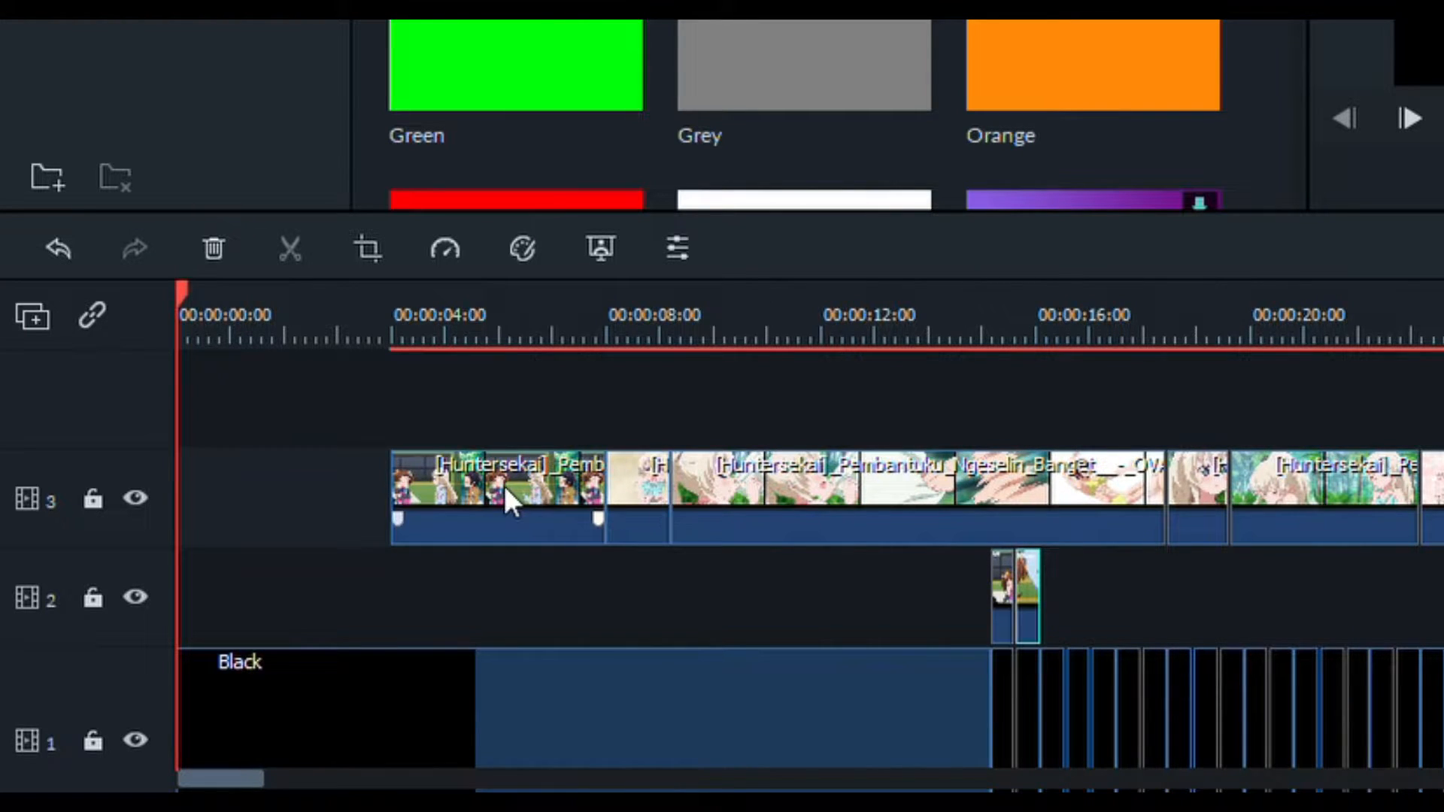
{"action": "left_click_drag", "start_coordinate": [503, 485], "coordinate": [1180, 603]}
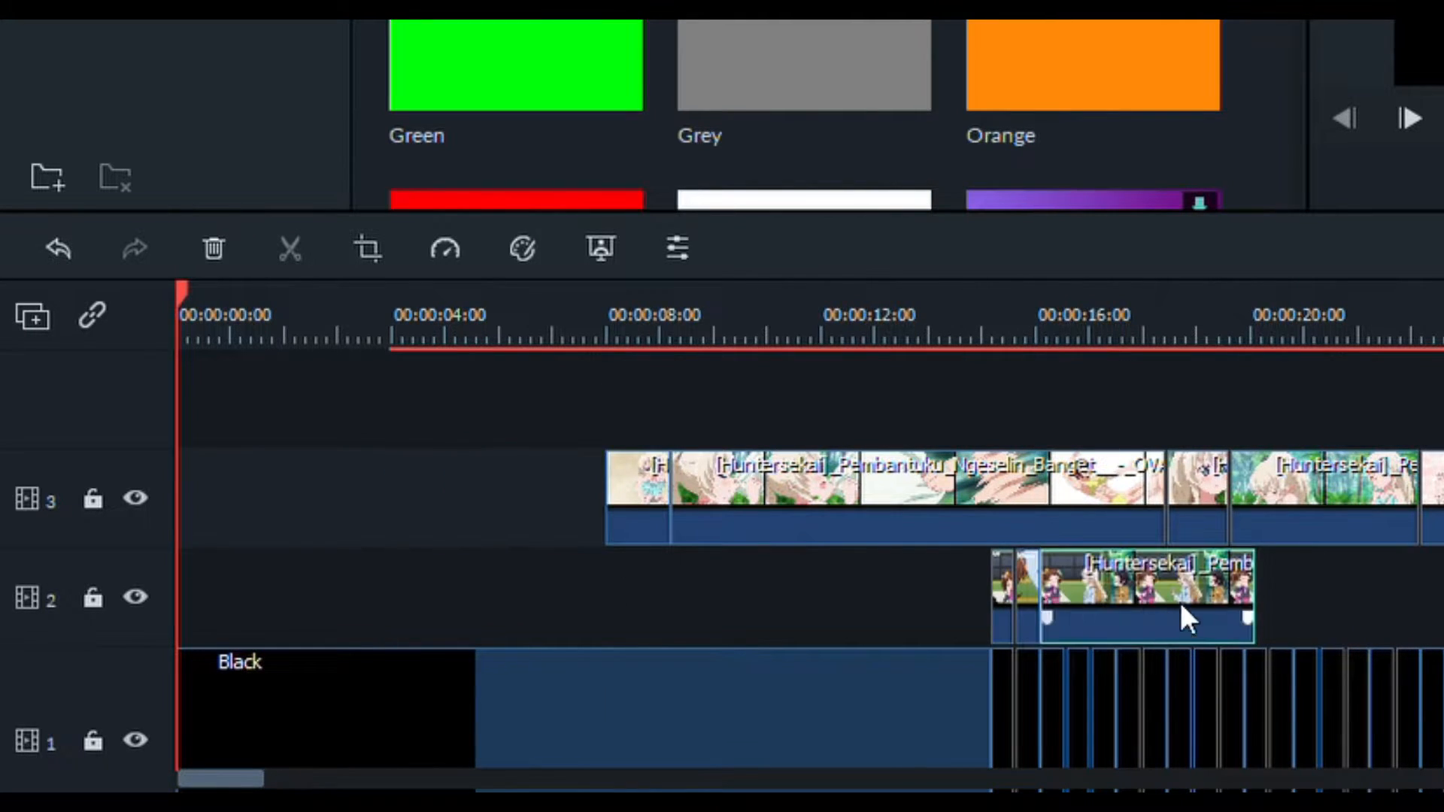
{"action": "left_click_drag", "start_coordinate": [1266, 599], "coordinate": [1026, 591]}
Place the fourth, fifth and sixth scene clips next on track 2, each trimmed to one Black beat segment.
{"action": "left_click_drag", "start_coordinate": [648, 511], "coordinate": [1109, 612]}
{"action": "left_click_drag", "start_coordinate": [1130, 602], "coordinate": [1087, 598]}
{"action": "left_click_drag", "start_coordinate": [740, 498], "coordinate": [1162, 596]}
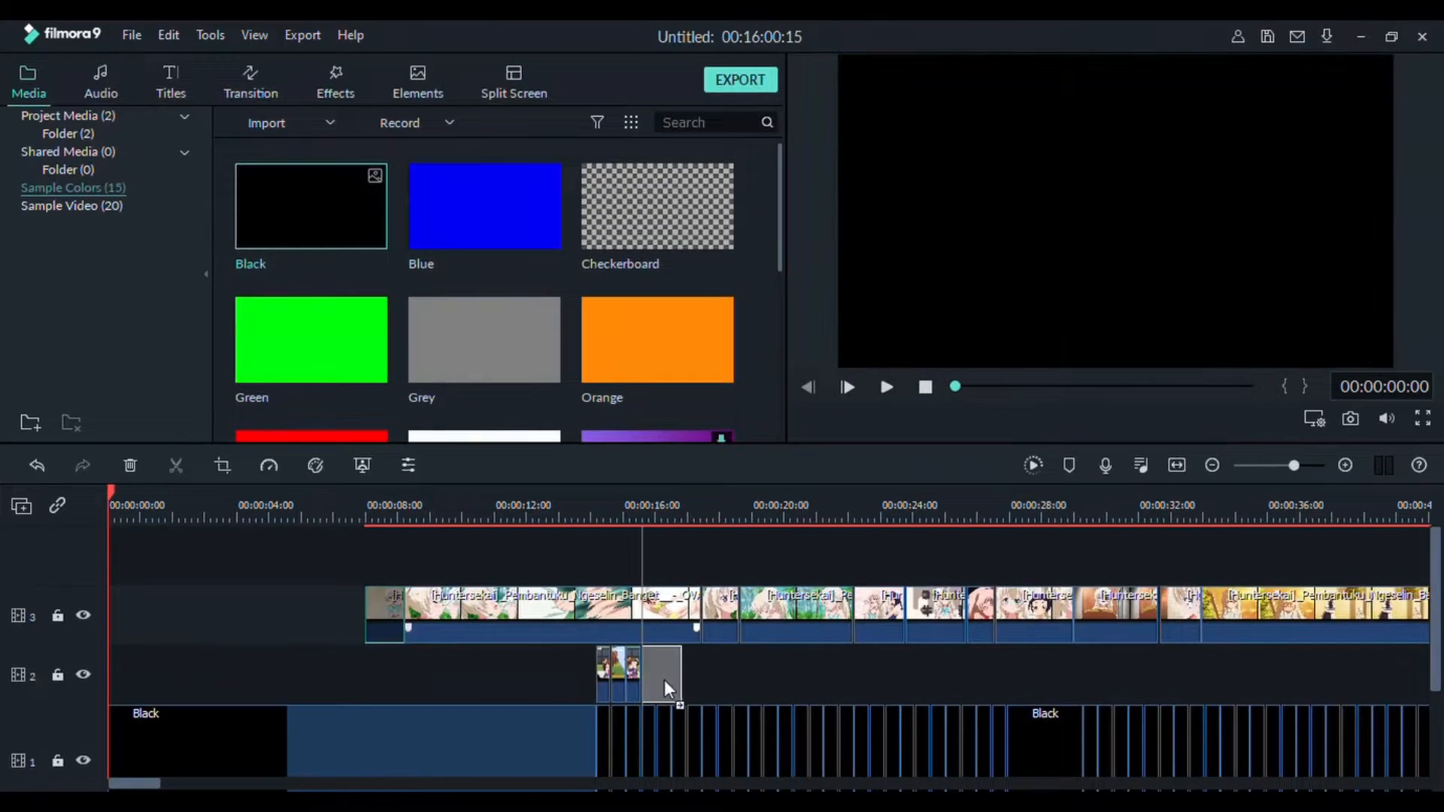
{"action": "left_click_drag", "start_coordinate": [699, 675], "coordinate": [699, 674]}
{"action": "left_click_drag", "start_coordinate": [951, 674], "coordinate": [693, 676]}
{"action": "left_click_drag", "start_coordinate": [706, 675], "coordinate": [686, 674]}
Place the seventh through tenth scene clips next on track 2, each trimmed to one Black beat segment.
{"action": "left_click_drag", "start_coordinate": [786, 614], "coordinate": [731, 673]}
{"action": "left_click_drag", "start_coordinate": [798, 675], "coordinate": [701, 675]}
{"action": "left_click_drag", "start_coordinate": [890, 615], "coordinate": [733, 673]}
{"action": "left_click_drag", "start_coordinate": [752, 674], "coordinate": [716, 674]}
{"action": "left_click_drag", "start_coordinate": [932, 614], "coordinate": [821, 644]}
{"action": "left_click_drag", "start_coordinate": [922, 631], "coordinate": [864, 669]}
{"action": "left_click_drag", "start_coordinate": [933, 674], "coordinate": [747, 675]}
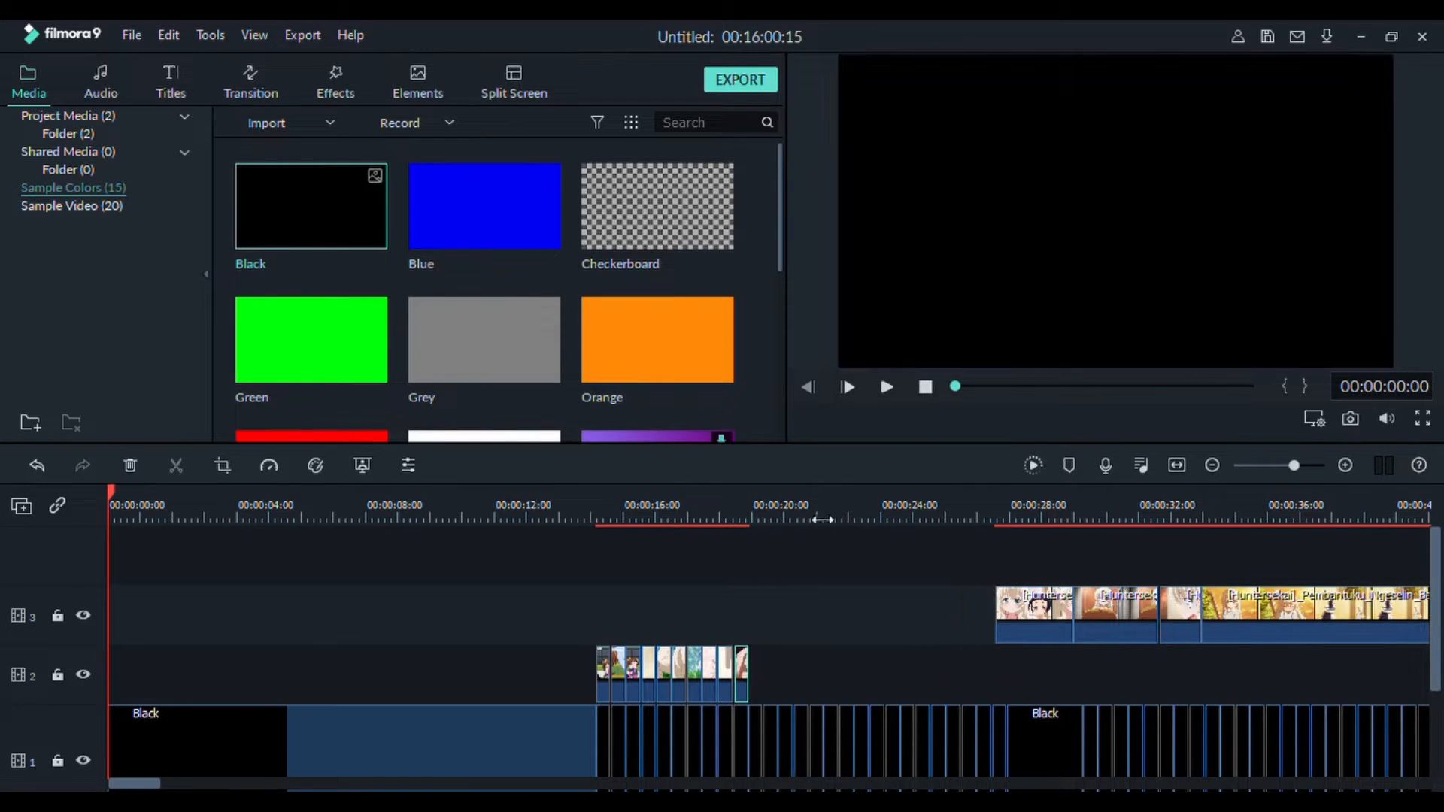
Move the eleventh scene clip to the end of the row on track 2 and trim it to one beat.
{"action": "left_click_drag", "start_coordinate": [821, 519], "coordinate": [1158, 518]}
{"action": "left_click", "coordinate": [1070, 511]}
{"action": "left_click_drag", "start_coordinate": [1111, 675], "coordinate": [1102, 674]}
{"action": "left_click_drag", "start_coordinate": [1321, 587], "coordinate": [1108, 528]}
{"action": "left_click_drag", "start_coordinate": [1354, 615], "coordinate": [1027, 670]}
{"action": "key", "text": "ctrl+z"}
{"action": "key", "text": "ctrl+z"}
{"action": "left_click_drag", "start_coordinate": [1058, 669], "coordinate": [976, 670]}
Play back the arranged scene clips on track 2 to check their sync with the beat.
{"action": "left_click", "coordinate": [710, 511]}
{"action": "key", "text": "space"}
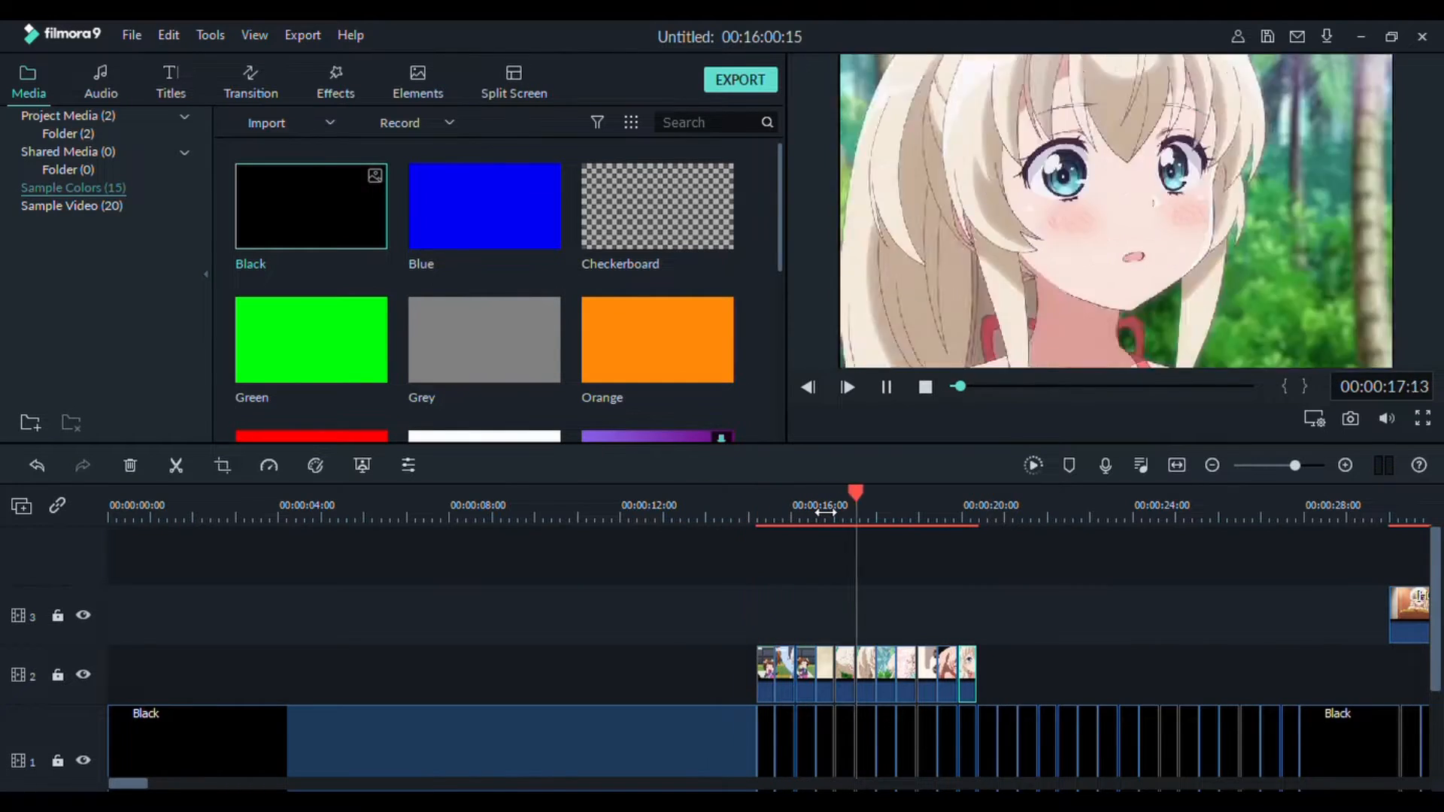
{"action": "key", "text": "space"}
{"action": "left_click_drag", "start_coordinate": [958, 518], "coordinate": [1067, 518]}
{"action": "left_click", "coordinate": [777, 511]}
{"action": "mouse_move", "coordinate": [774, 675]}
{"action": "left_mouse_down"}
{"action": "mouse_move", "coordinate": [770, 623]}
{"action": "mouse_move", "coordinate": [795, 638]}
{"action": "mouse_move", "coordinate": [796, 669]}
{"action": "left_mouse_up"}
{"action": "key", "text": "space"}
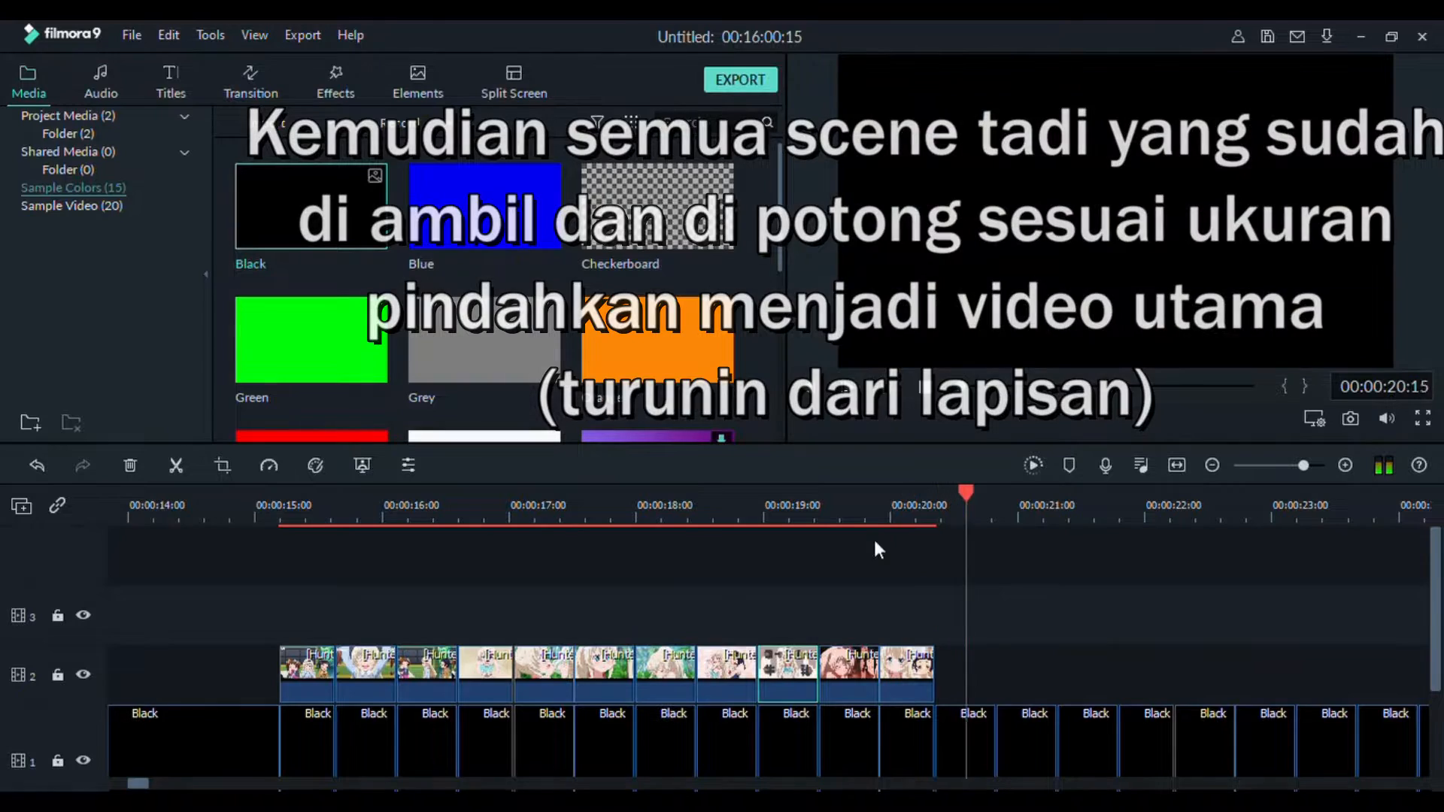
Replace the first four Black beat segments on track 1 with the scene clips from track 2 and delete the displaced Black pieces.
{"action": "left_click_drag", "start_coordinate": [290, 750], "coordinate": [299, 615]}
{"action": "left_click_drag", "start_coordinate": [300, 670], "coordinate": [301, 740]}
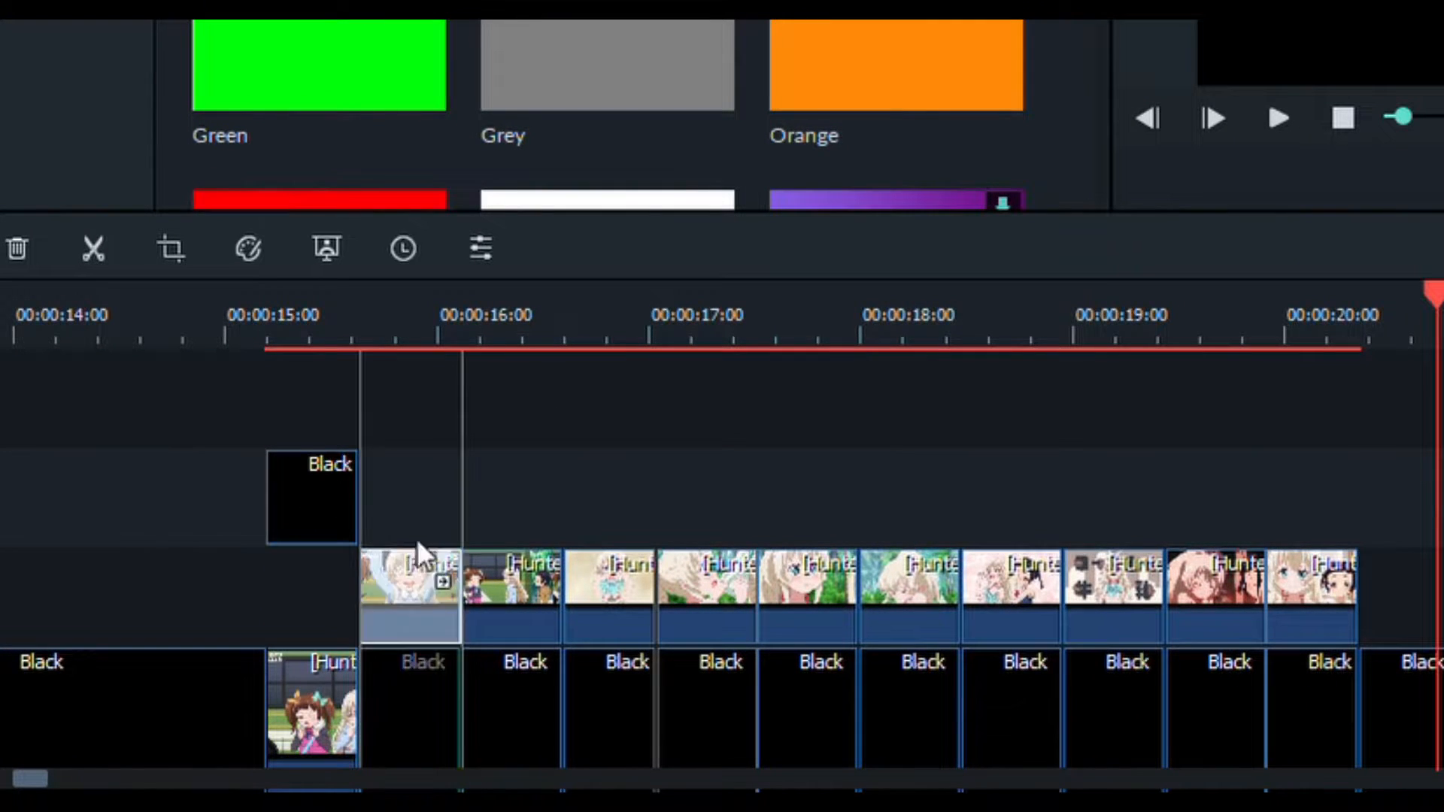
{"action": "left_click_drag", "start_coordinate": [419, 554], "coordinate": [419, 692]}
{"action": "left_click_drag", "start_coordinate": [516, 548], "coordinate": [512, 673]}
{"action": "left_click_drag", "start_coordinate": [598, 682], "coordinate": [599, 496]}
{"action": "left_click_drag", "start_coordinate": [599, 571], "coordinate": [603, 680]}
{"action": "left_click_drag", "start_coordinate": [658, 528], "coordinate": [317, 519]}
{"action": "left_click", "coordinate": [17, 250]}
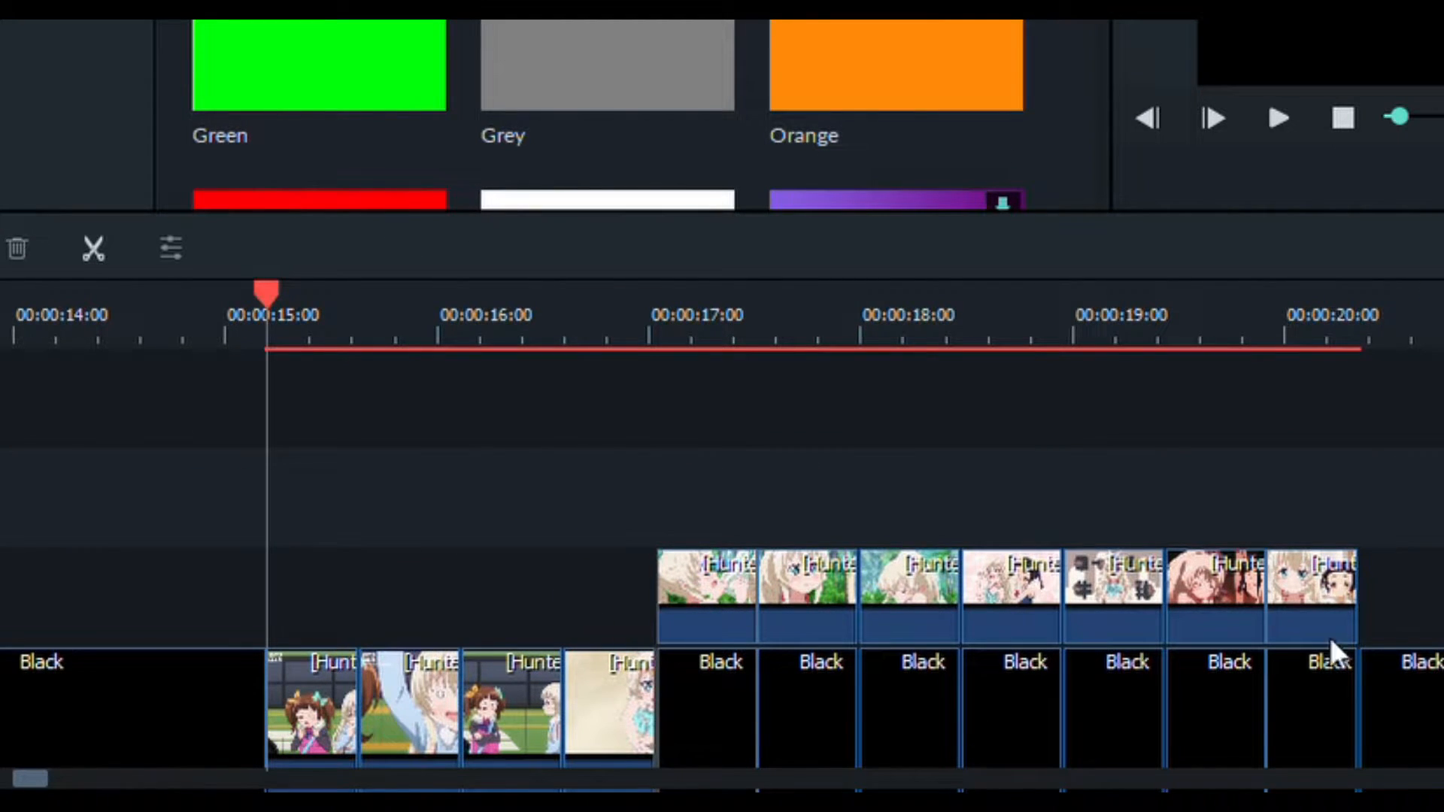
Swap the next seven Black segments on track 1 for the remaining track 2 scene clips, delete the displaced pieces and play the result.
{"action": "scroll", "coordinate": [1329, 638], "scroll_direction": "down", "scroll_amount": 3}
{"action": "left_click", "coordinate": [1327, 530]}
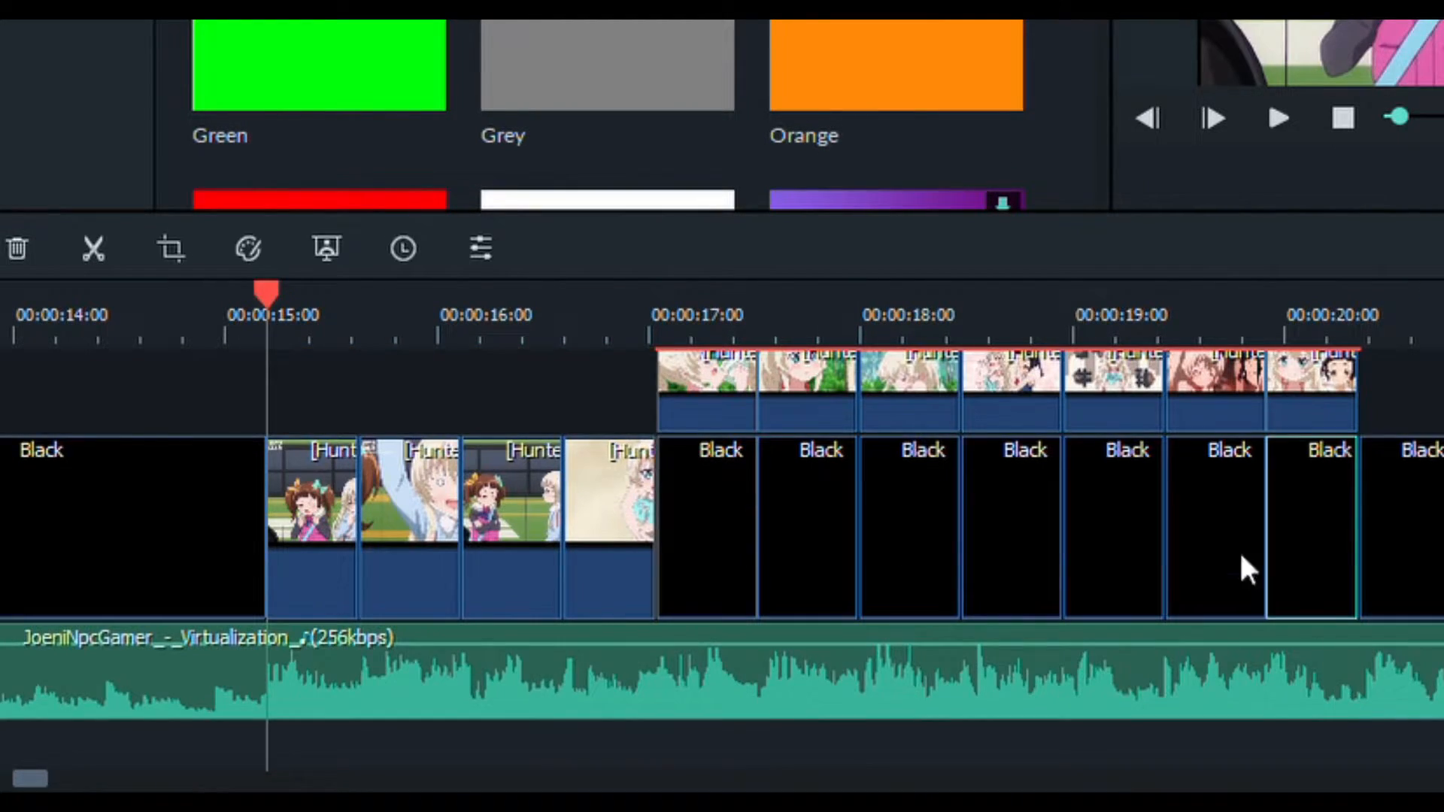
{"action": "left_click", "coordinate": [1200, 541], "text": "ctrl"}
{"action": "left_click", "coordinate": [1090, 553], "text": "ctrl"}
{"action": "left_click_drag", "start_coordinate": [782, 549], "coordinate": [729, 421]}
{"action": "left_click_drag", "start_coordinate": [1317, 488], "coordinate": [1315, 594]}
{"action": "left_click_drag", "start_coordinate": [580, 418], "coordinate": [1442, 399]}
{"action": "left_click", "coordinate": [19, 248]}
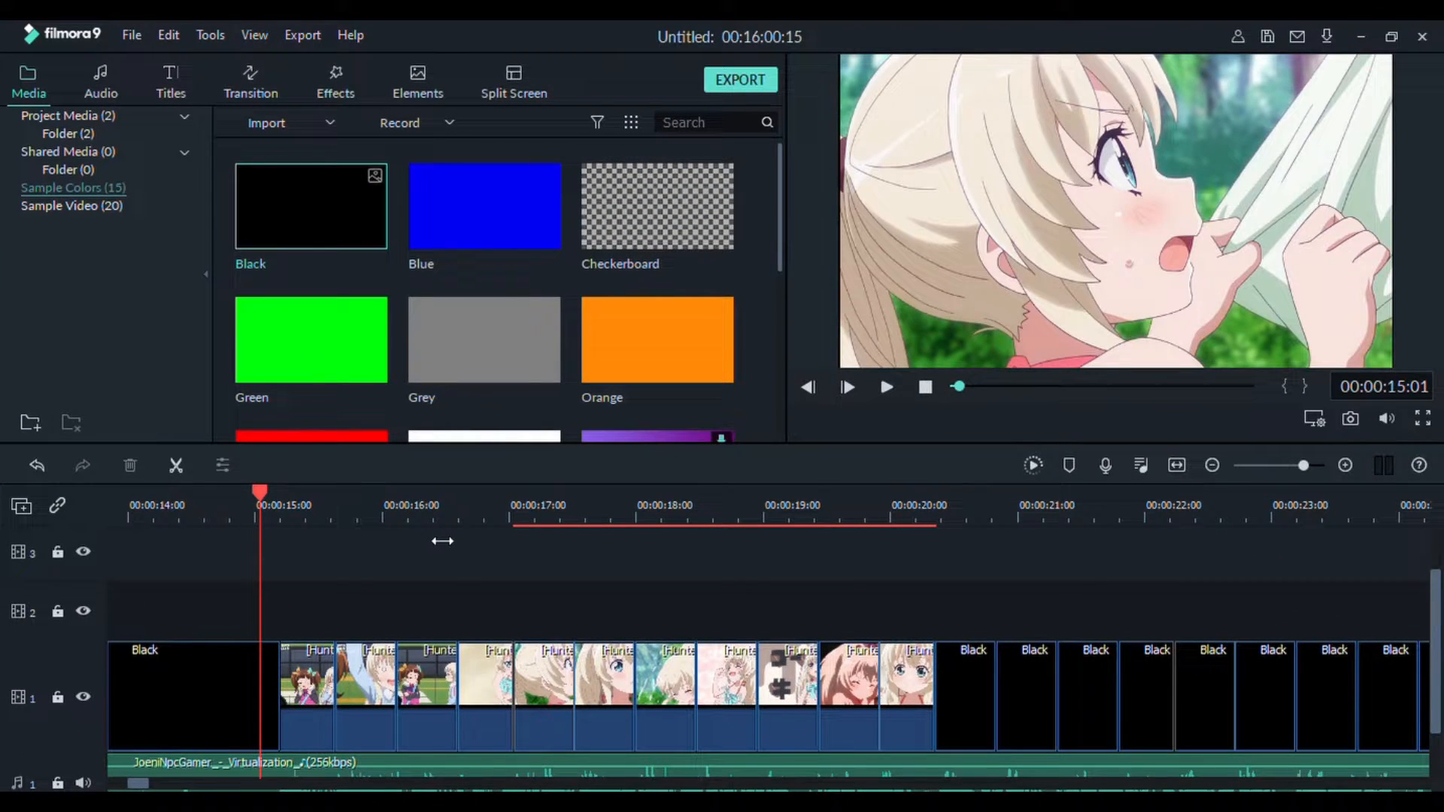
{"action": "key", "text": "space"}
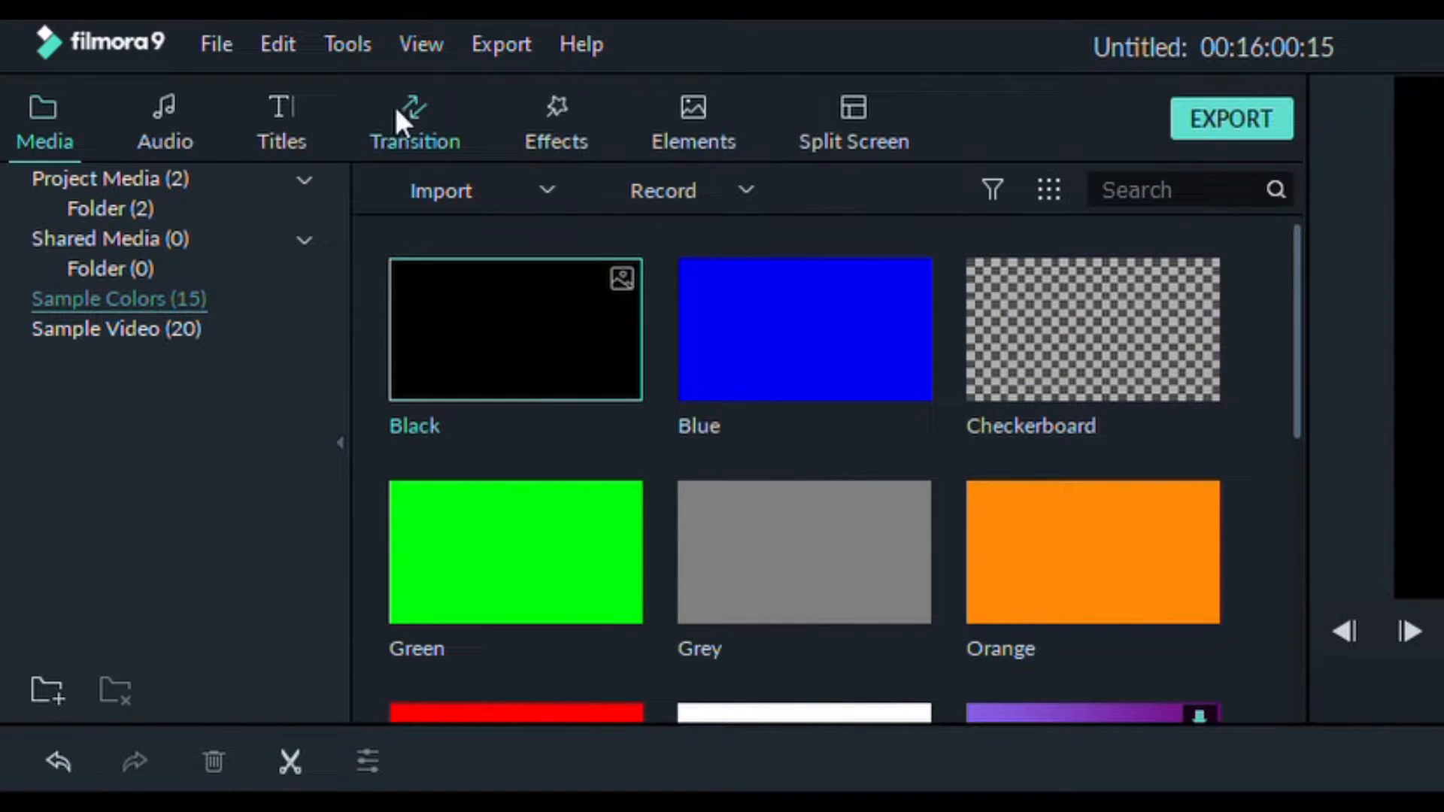
Apply the favourite Warp Zoom 6 transition to the first scene clip on track 1 and shorten it to the clip's end.
{"action": "left_click", "coordinate": [406, 151]}
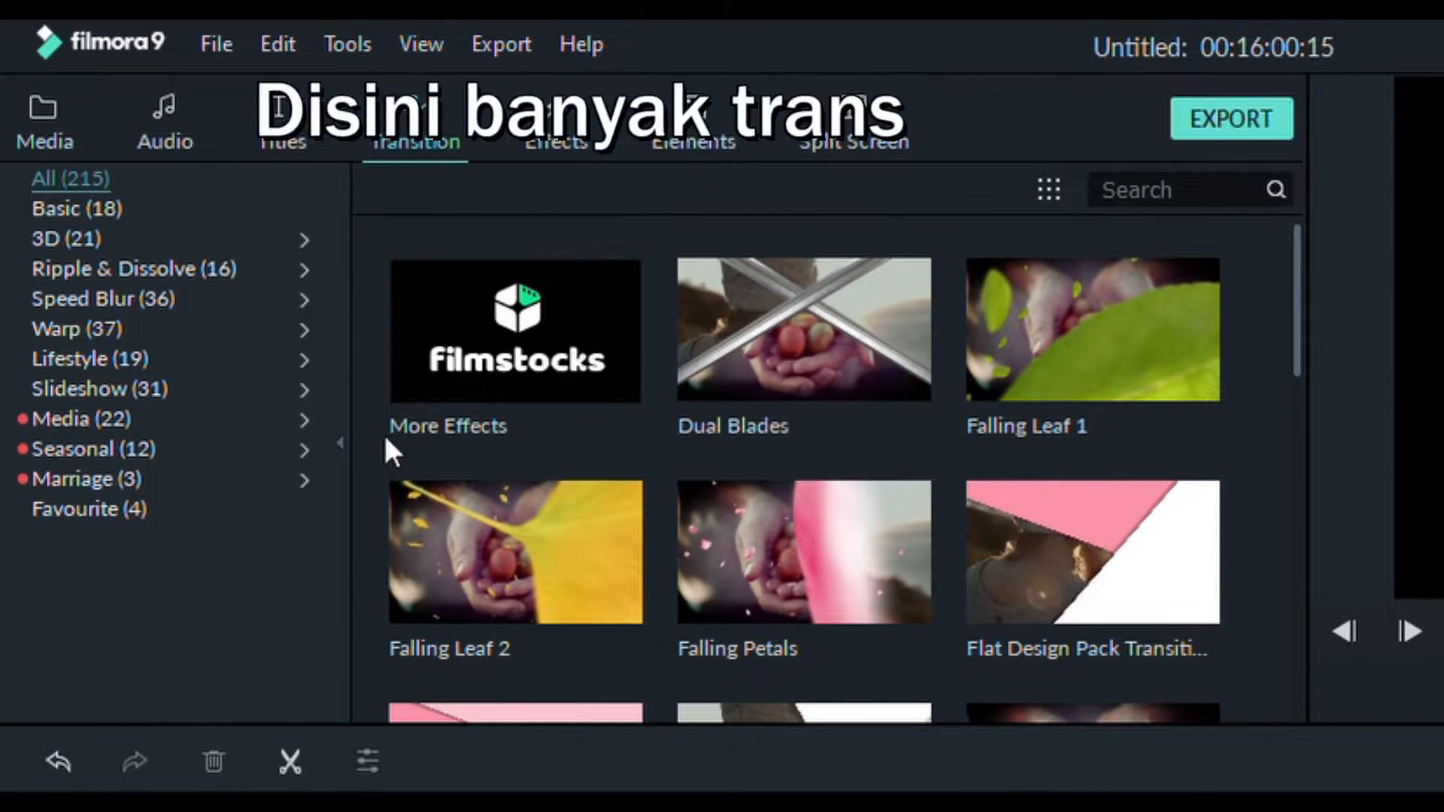
{"action": "left_click", "coordinate": [151, 210]}
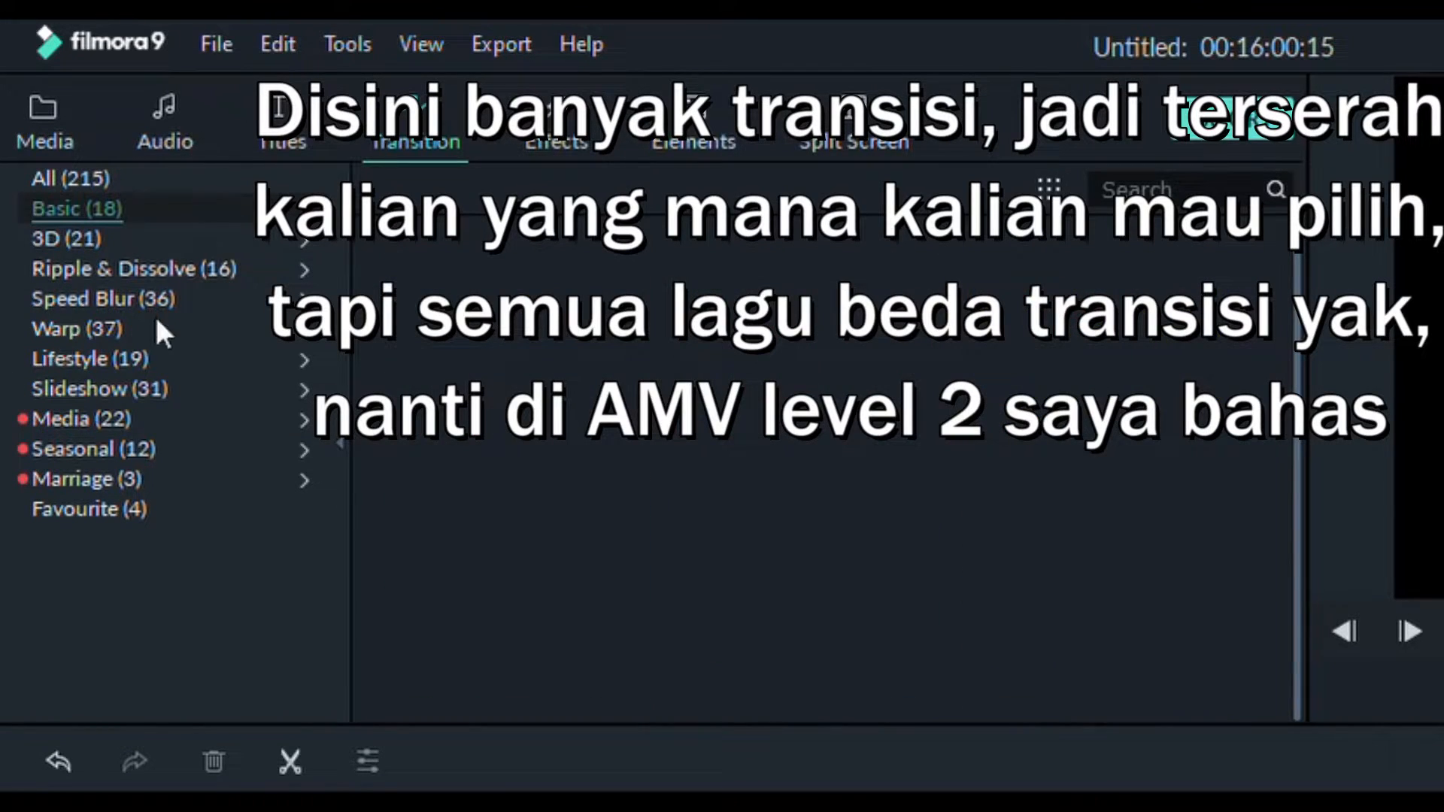
{"action": "left_click", "coordinate": [151, 508]}
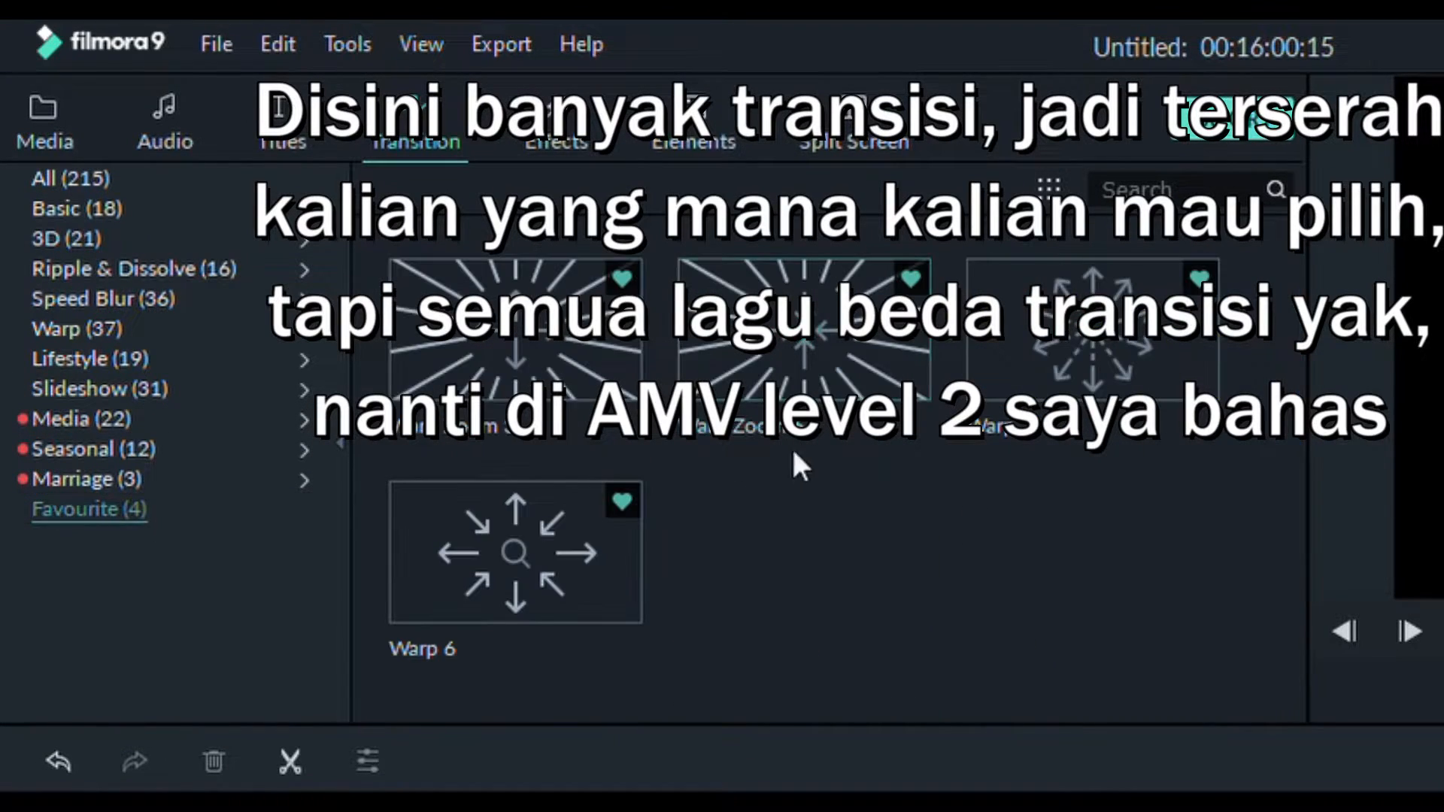
{"action": "double_click", "coordinate": [519, 560]}
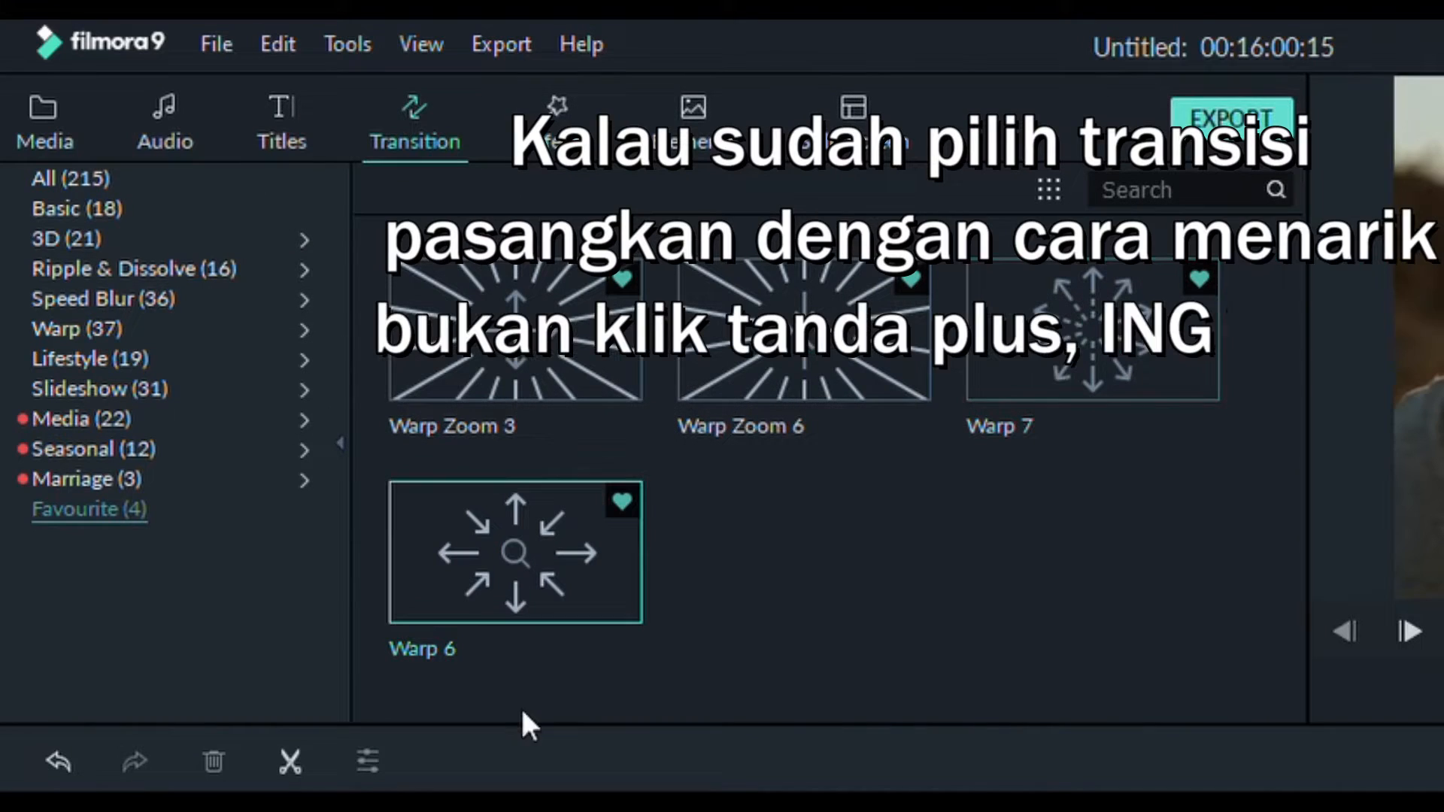
{"action": "left_click_drag", "start_coordinate": [745, 357], "coordinate": [451, 632]}
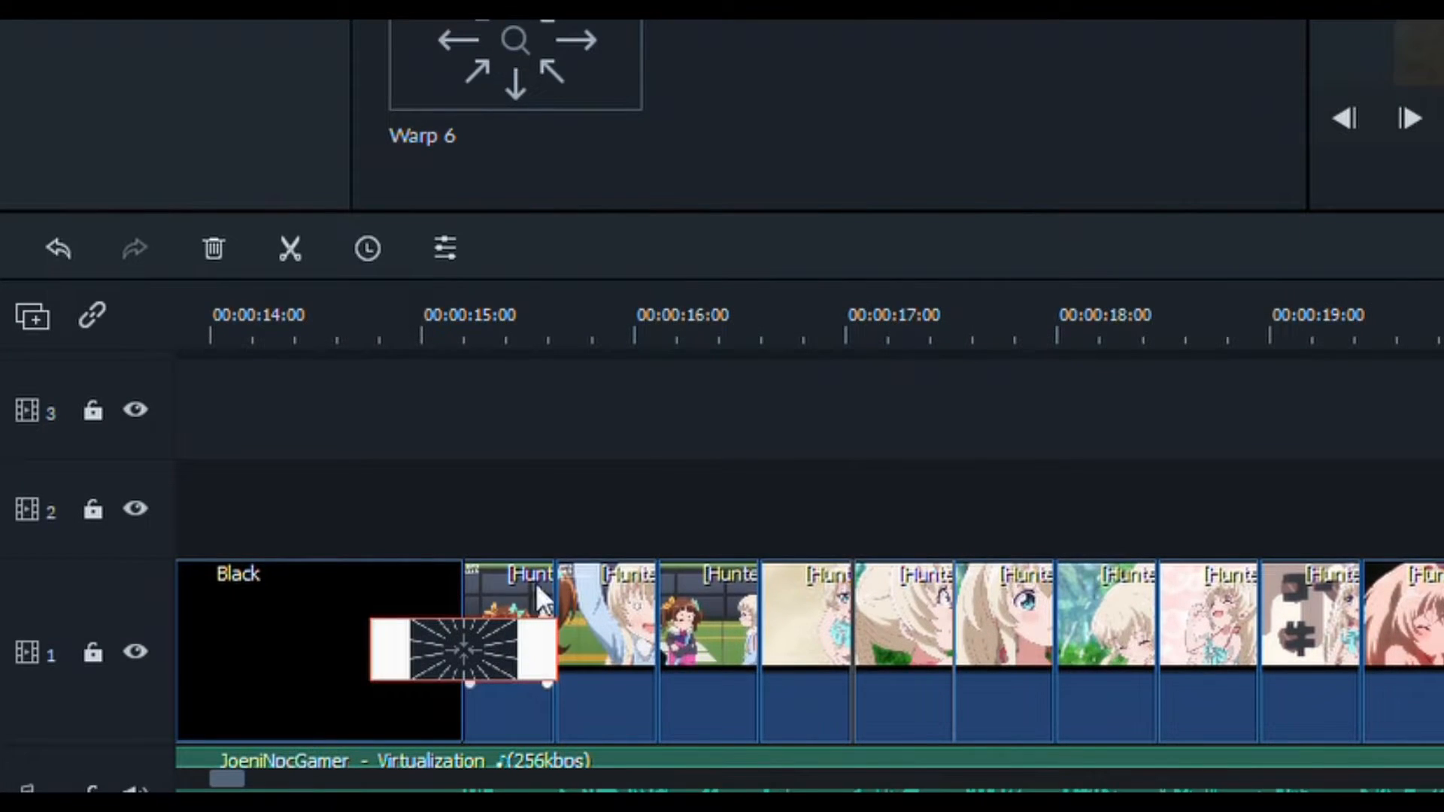
{"action": "mouse_move", "coordinate": [580, 673]}
{"action": "left_mouse_down"}
{"action": "mouse_move", "coordinate": [516, 672]}
{"action": "mouse_move", "coordinate": [495, 615]}
{"action": "left_mouse_up"}
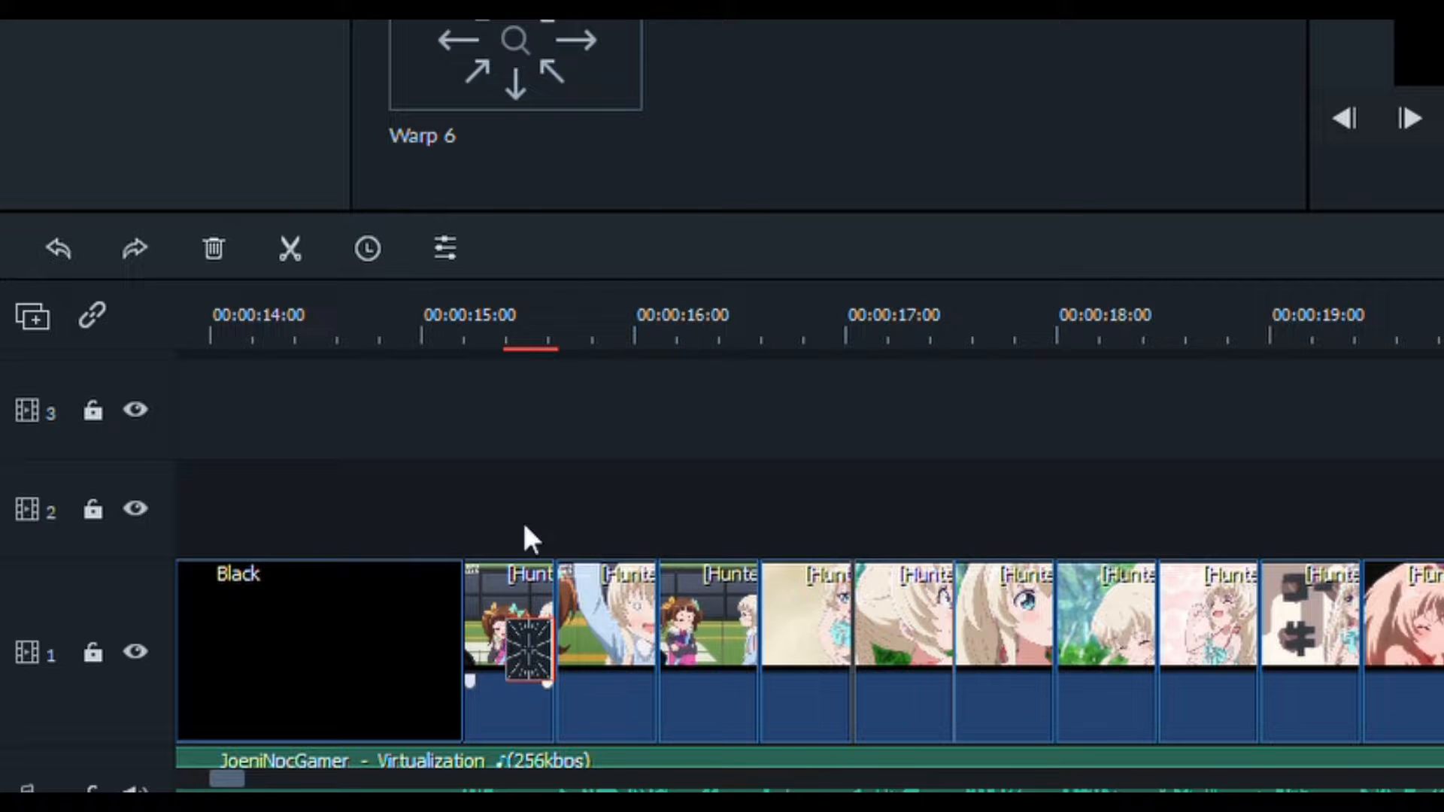
Undo the last transition edit and reposition the Warp Zoom 6 transition across the cut between the Black segment and the first scene clip.
{"action": "key", "text": "ctrl+z"}
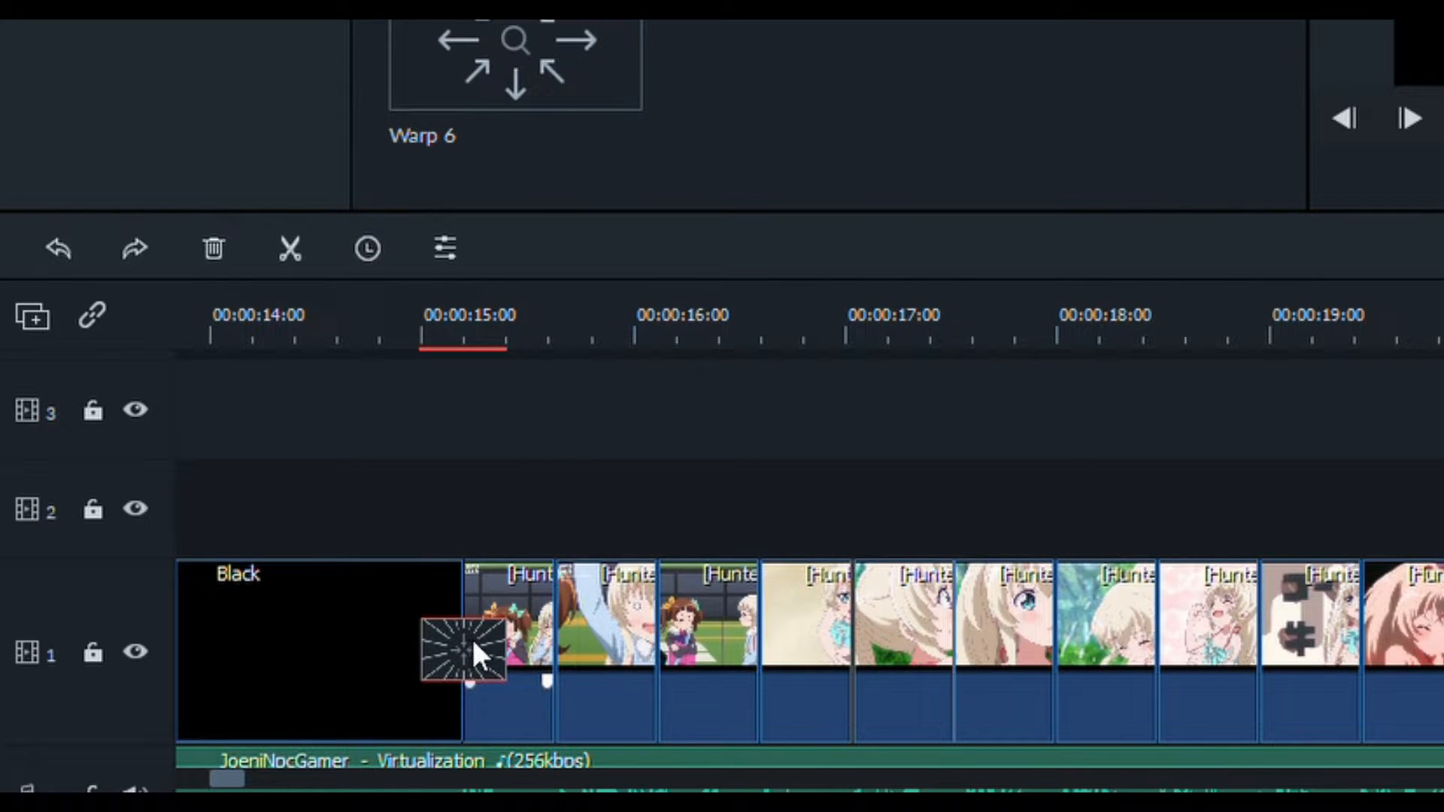
{"action": "left_click_drag", "start_coordinate": [470, 636], "coordinate": [575, 671]}
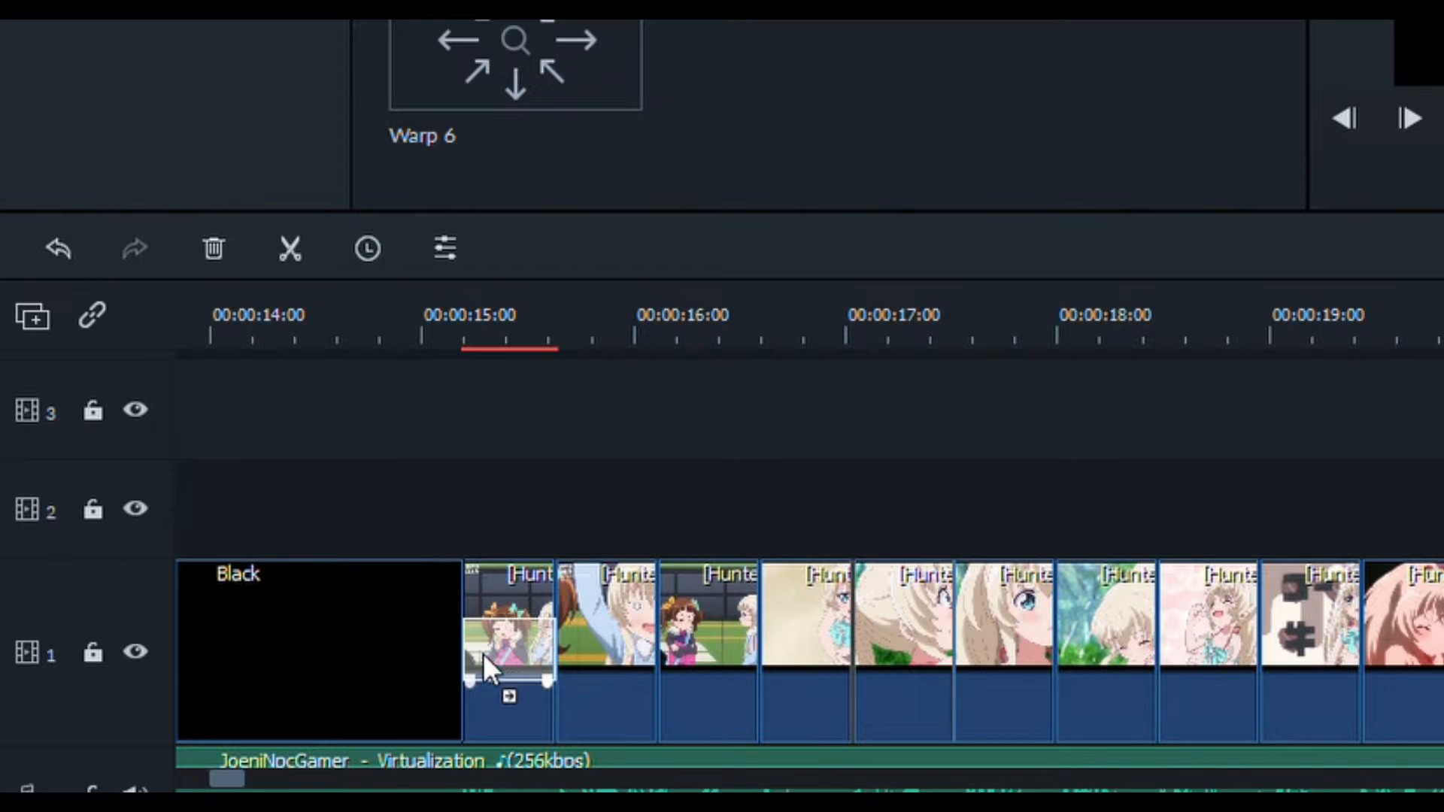
{"action": "left_click_drag", "start_coordinate": [457, 660], "coordinate": [425, 646]}
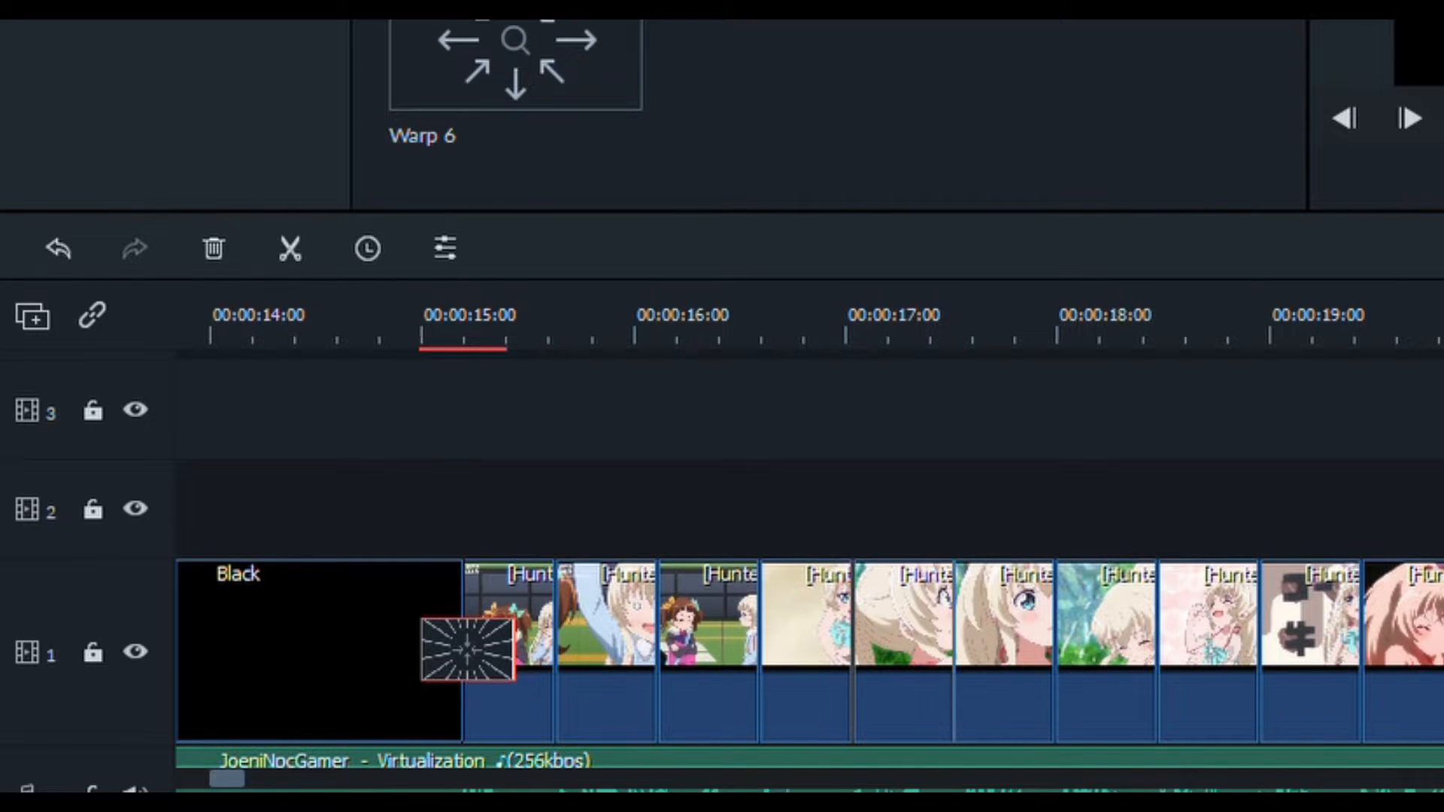
Place the favourite Warp 6 transition on each of the ten cuts between the scene clips on track 1.
{"action": "left_click_drag", "start_coordinate": [578, 46], "coordinate": [539, 621]}
{"action": "left_click_drag", "start_coordinate": [572, 58], "coordinate": [645, 665]}
{"action": "left_click_drag", "start_coordinate": [663, 141], "coordinate": [748, 625]}
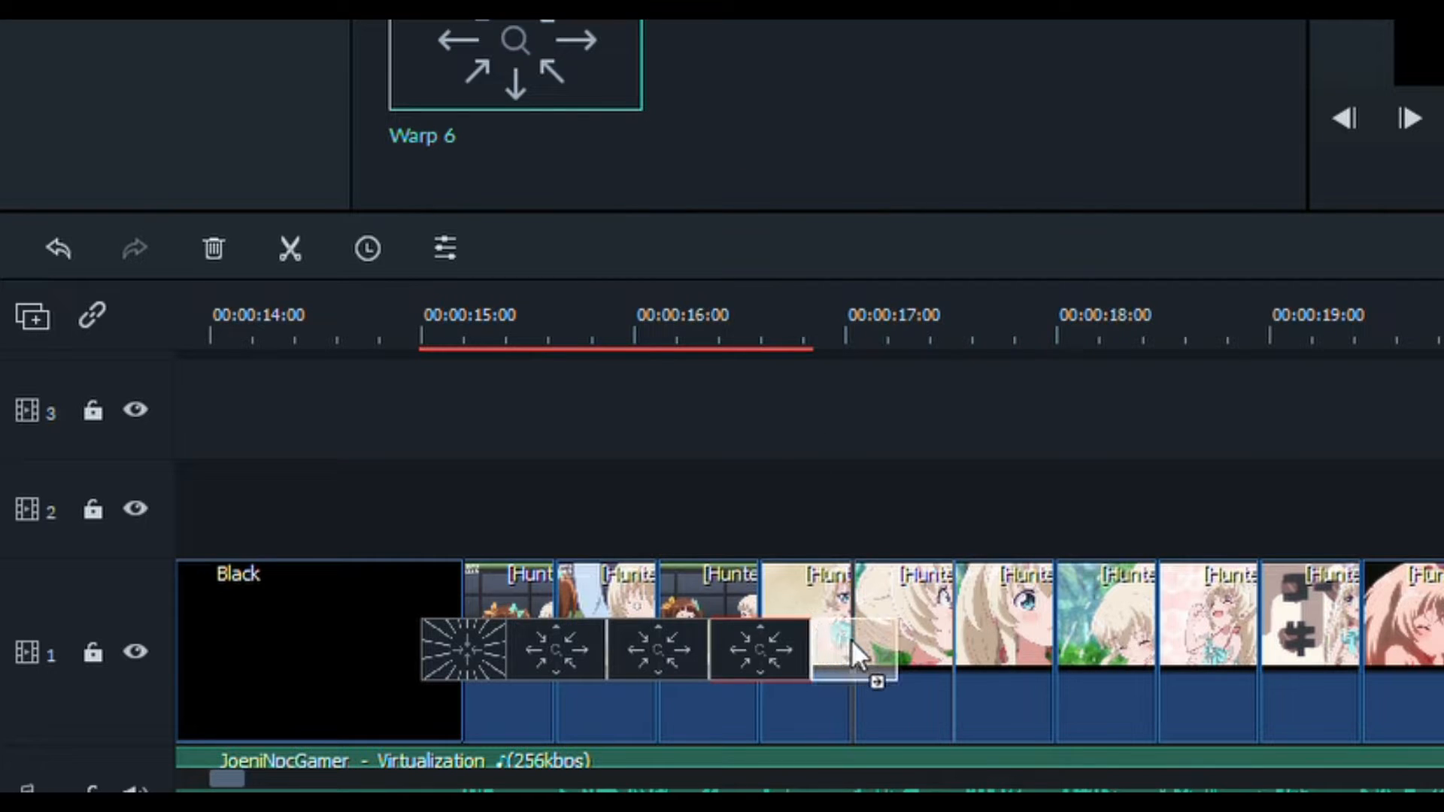
{"action": "left_click_drag", "start_coordinate": [850, 639], "coordinate": [853, 640]}
{"action": "left_click_drag", "start_coordinate": [900, 302], "coordinate": [923, 651]}
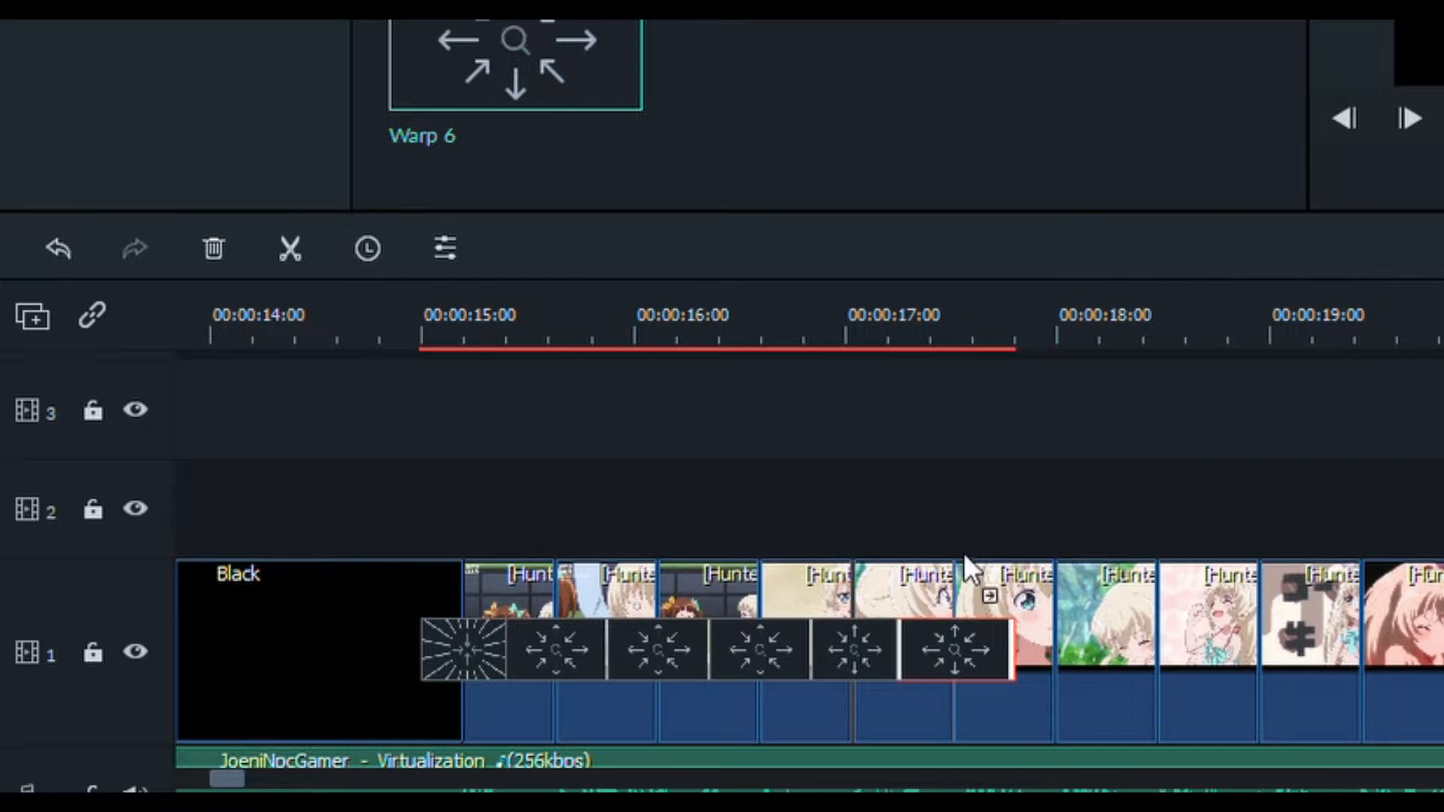
{"action": "left_click_drag", "start_coordinate": [963, 552], "coordinate": [1036, 638]}
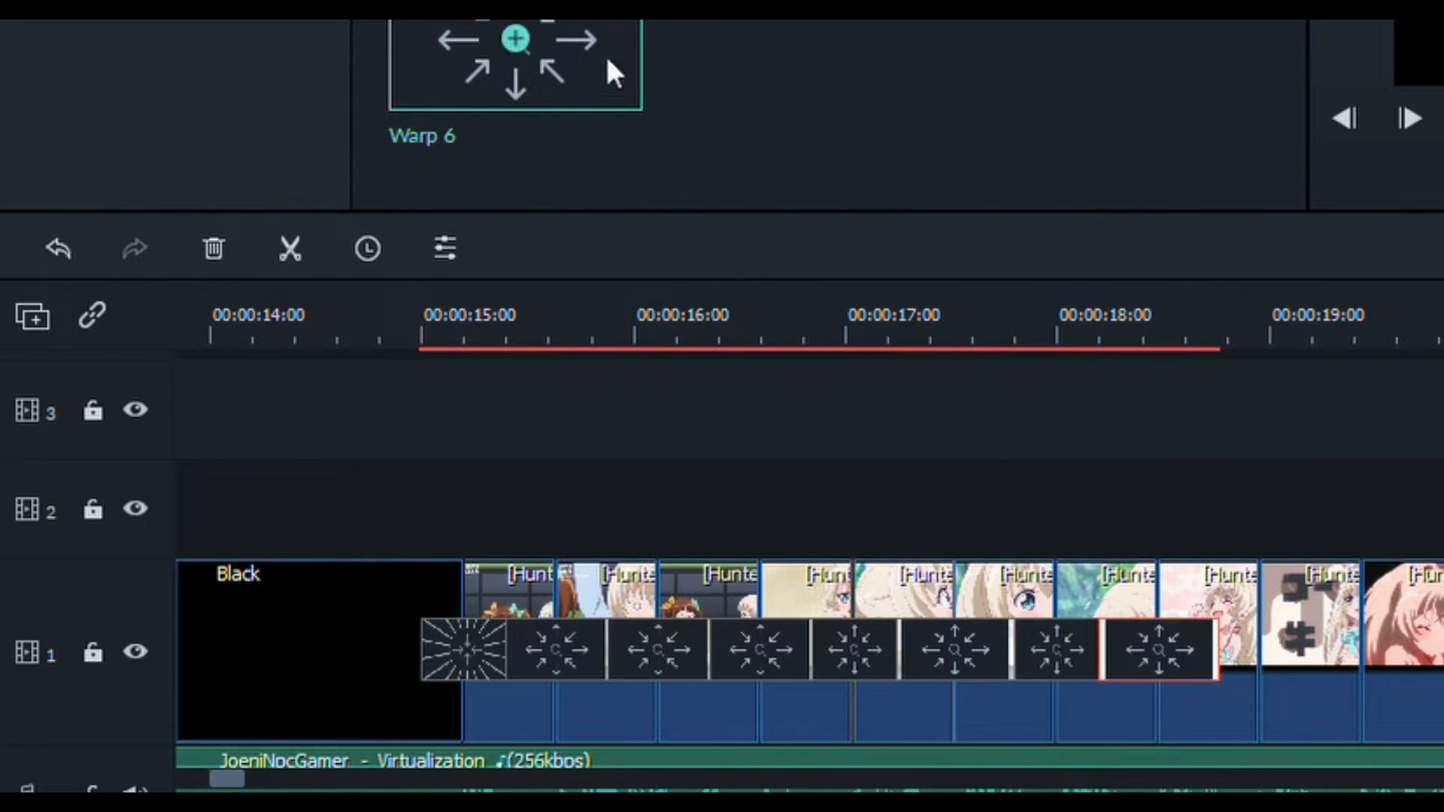
{"action": "left_click_drag", "start_coordinate": [607, 61], "coordinate": [1247, 631]}
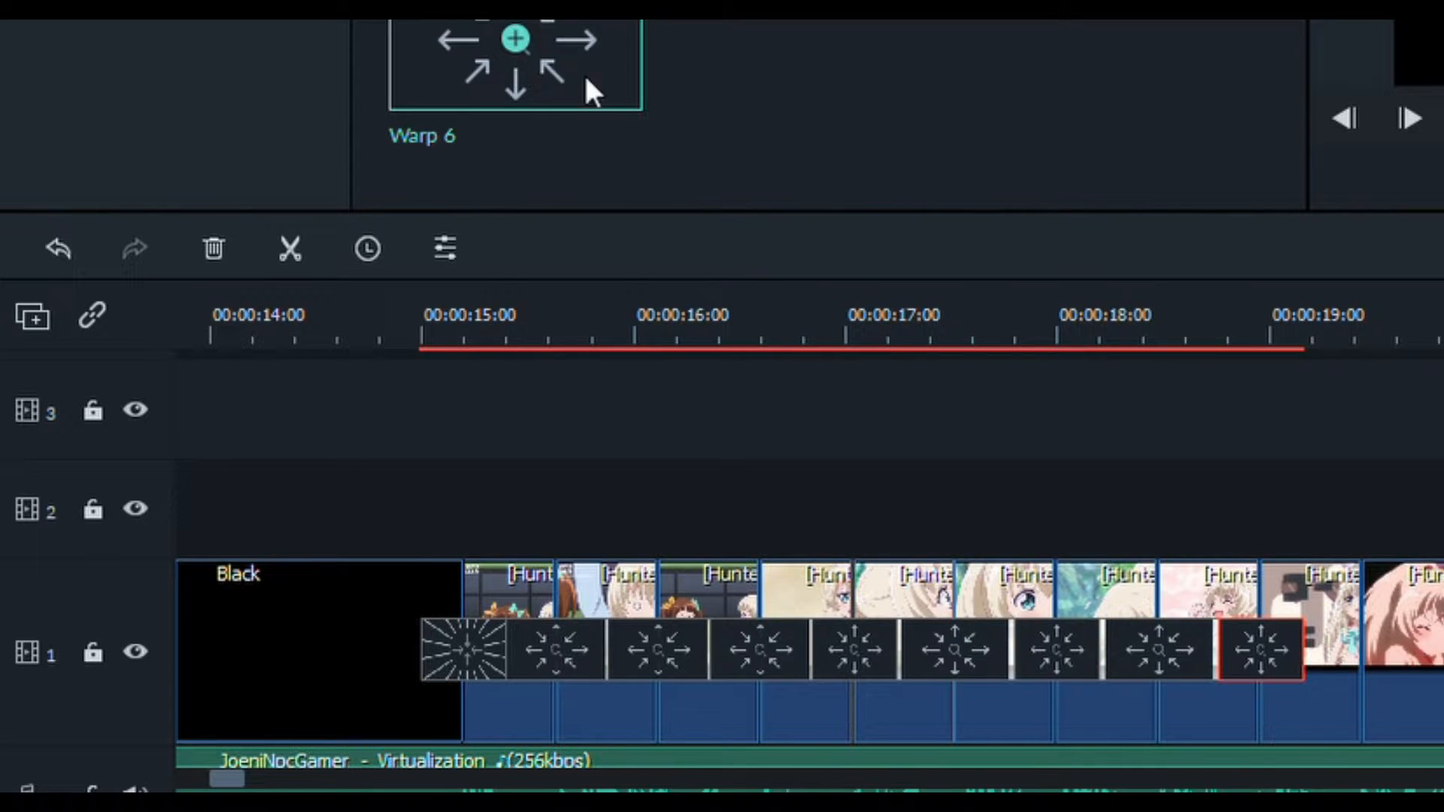
{"action": "left_click_drag", "start_coordinate": [590, 90], "coordinate": [1350, 637]}
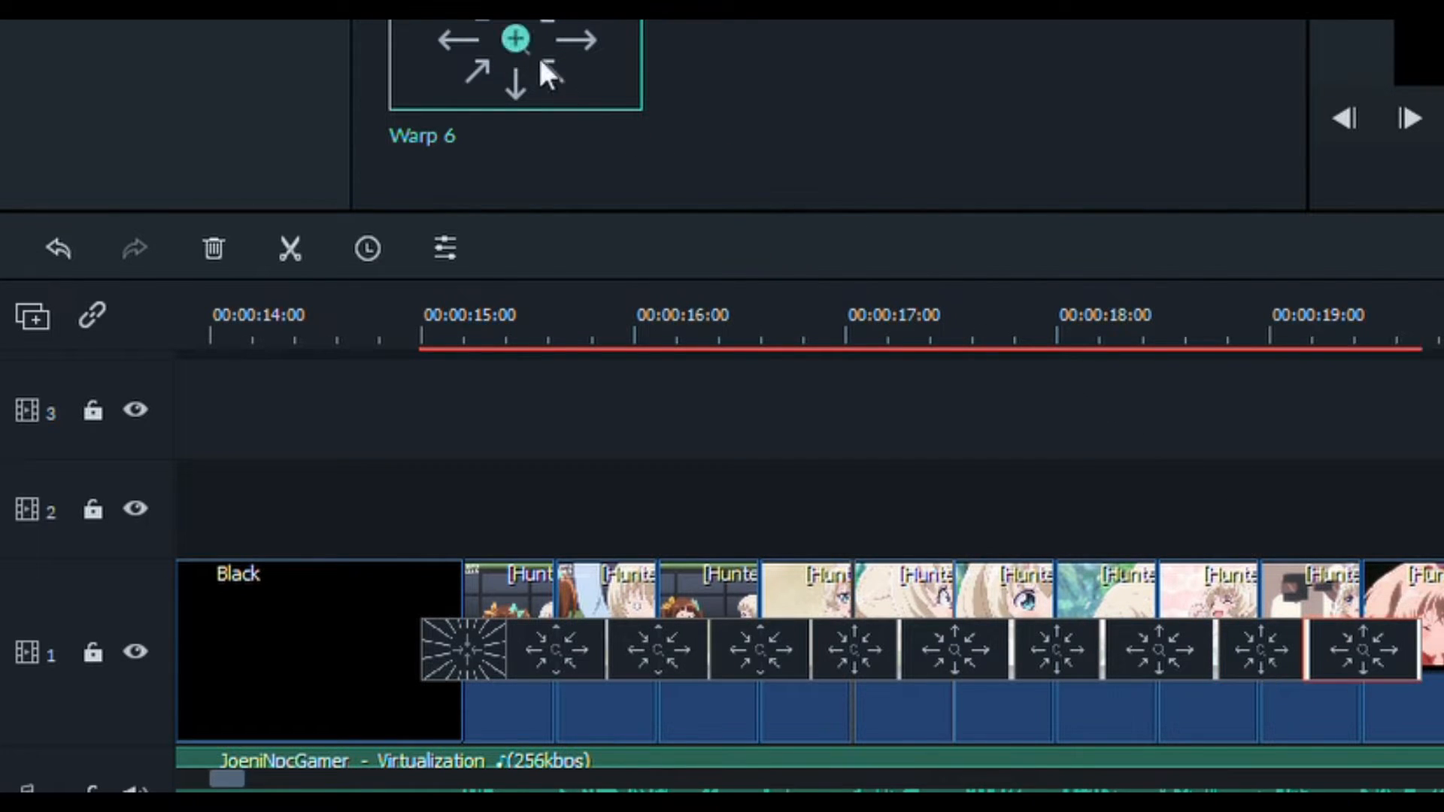
{"action": "left_click_drag", "start_coordinate": [1438, 646], "coordinate": [1423, 611]}
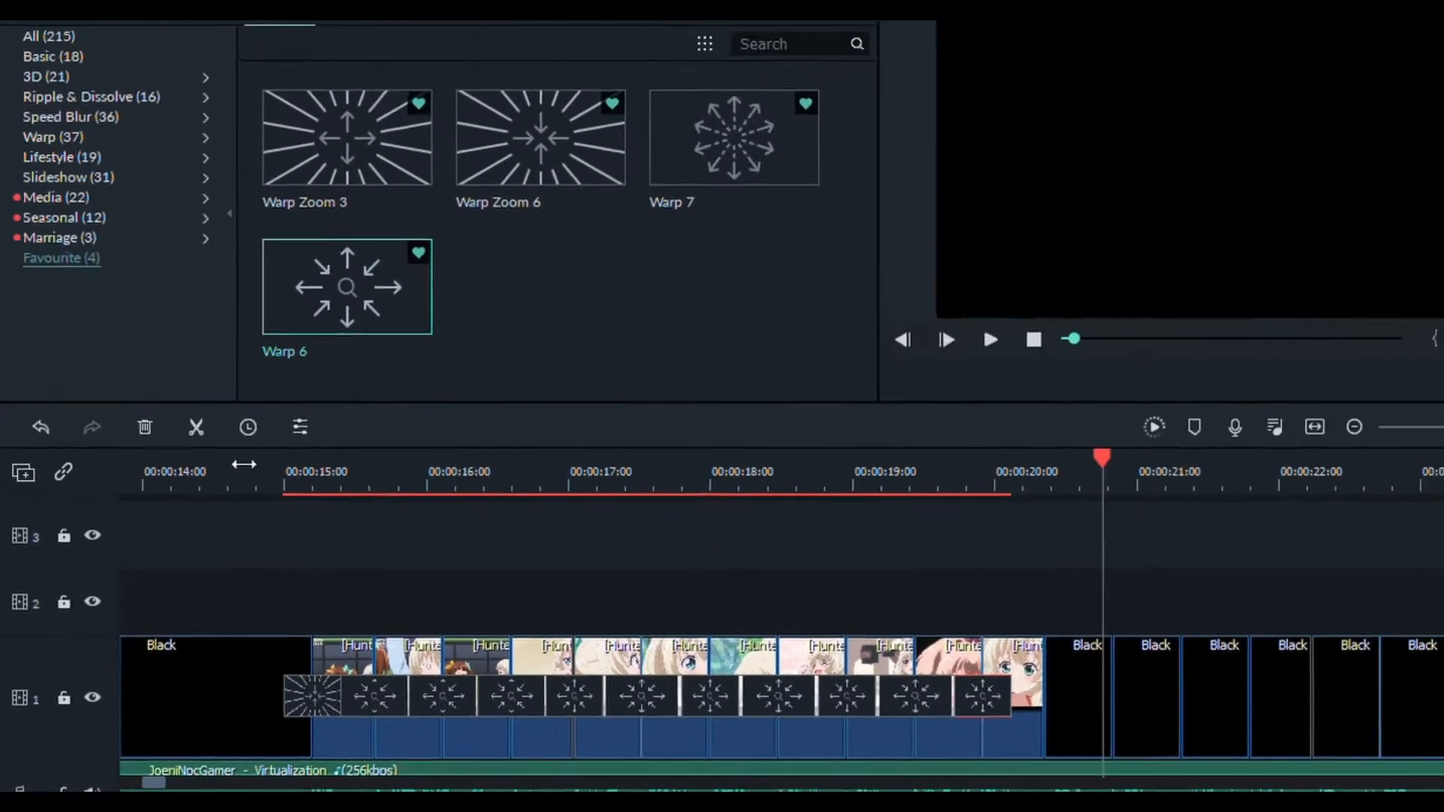
Play back the transitions from just before the first scene clip and inspect them along the timeline.
{"action": "left_click", "coordinate": [337, 309]}
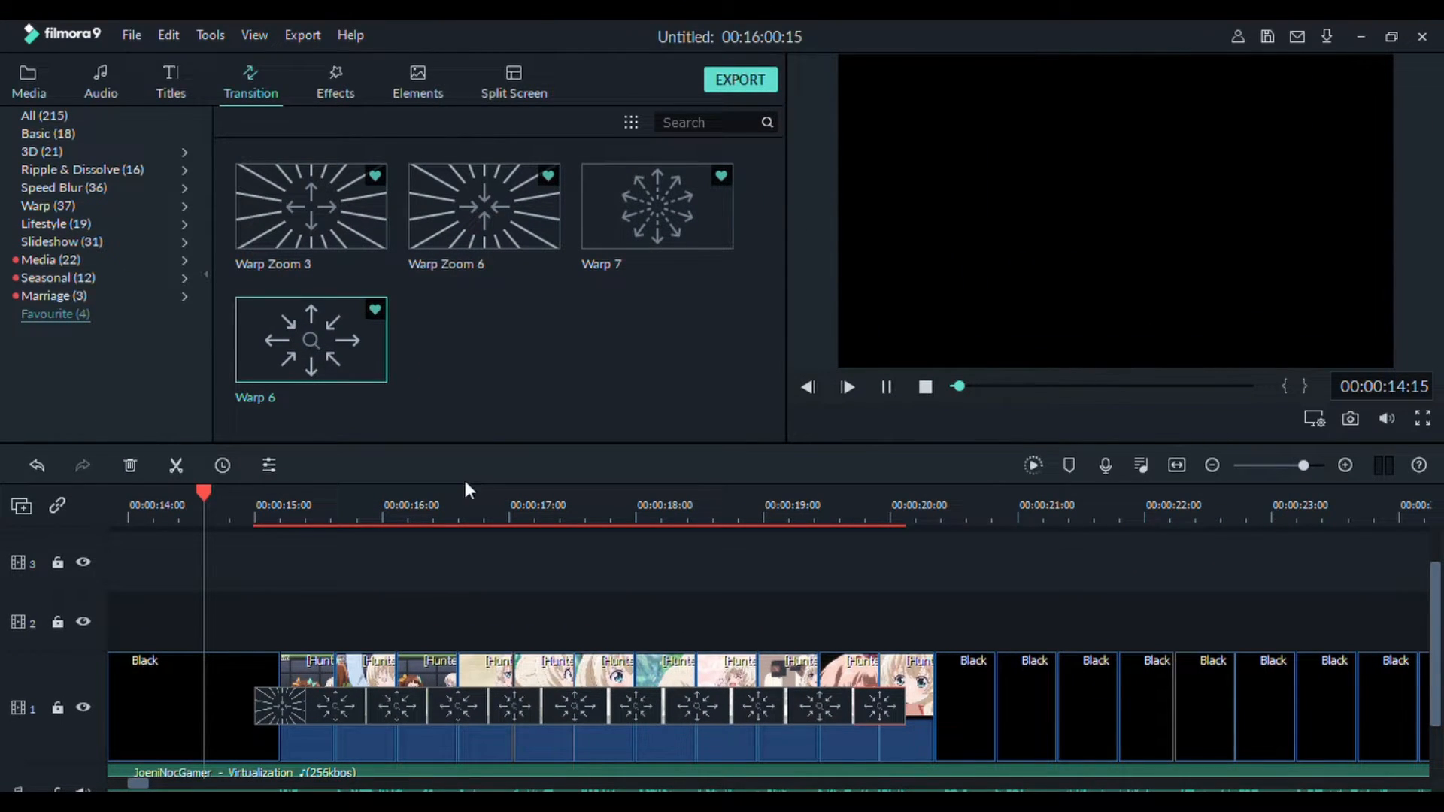
{"action": "key", "text": "space"}
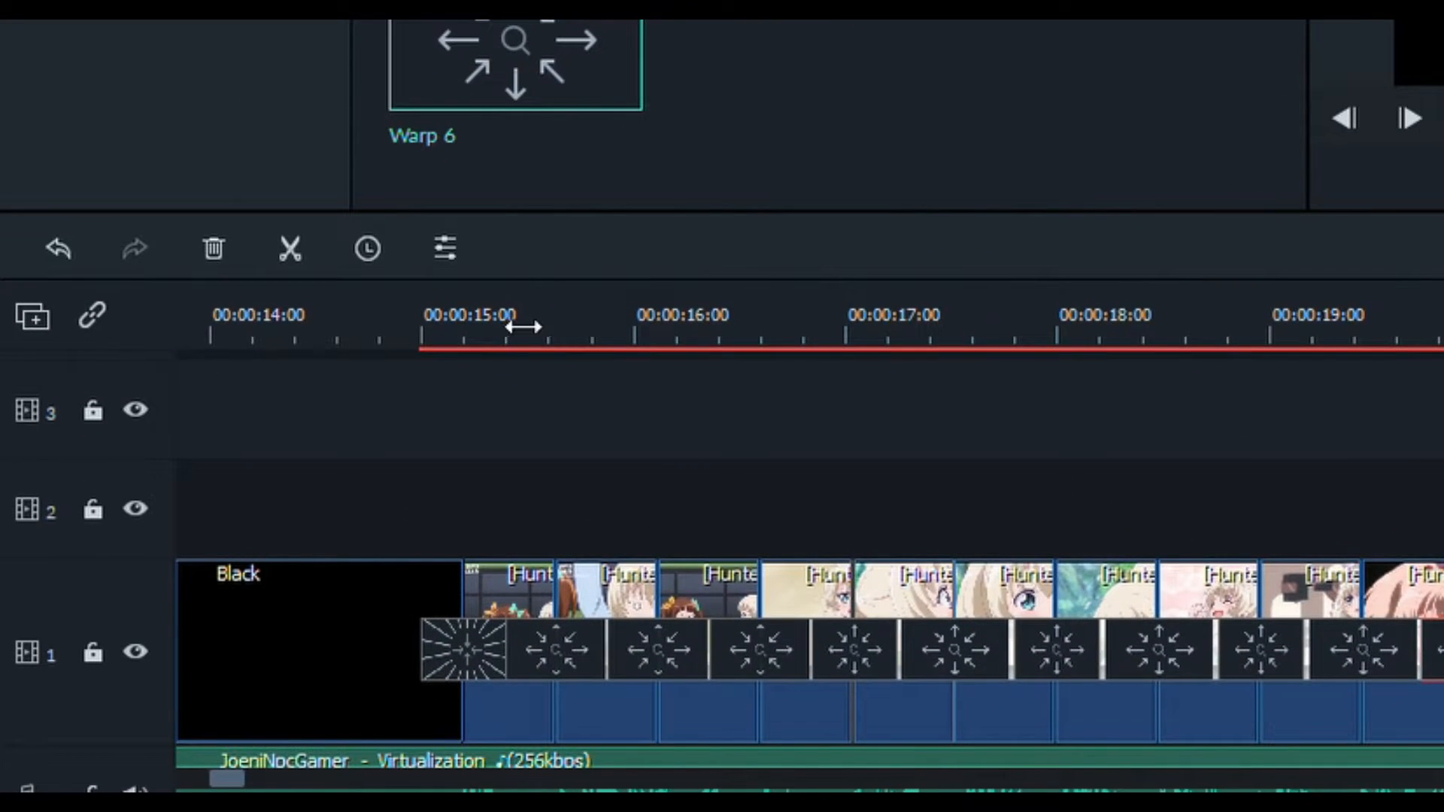
{"action": "left_click_drag", "start_coordinate": [524, 327], "coordinate": [913, 338]}
{"action": "left_click", "coordinate": [524, 324]}
{"action": "left_click", "coordinate": [502, 320]}
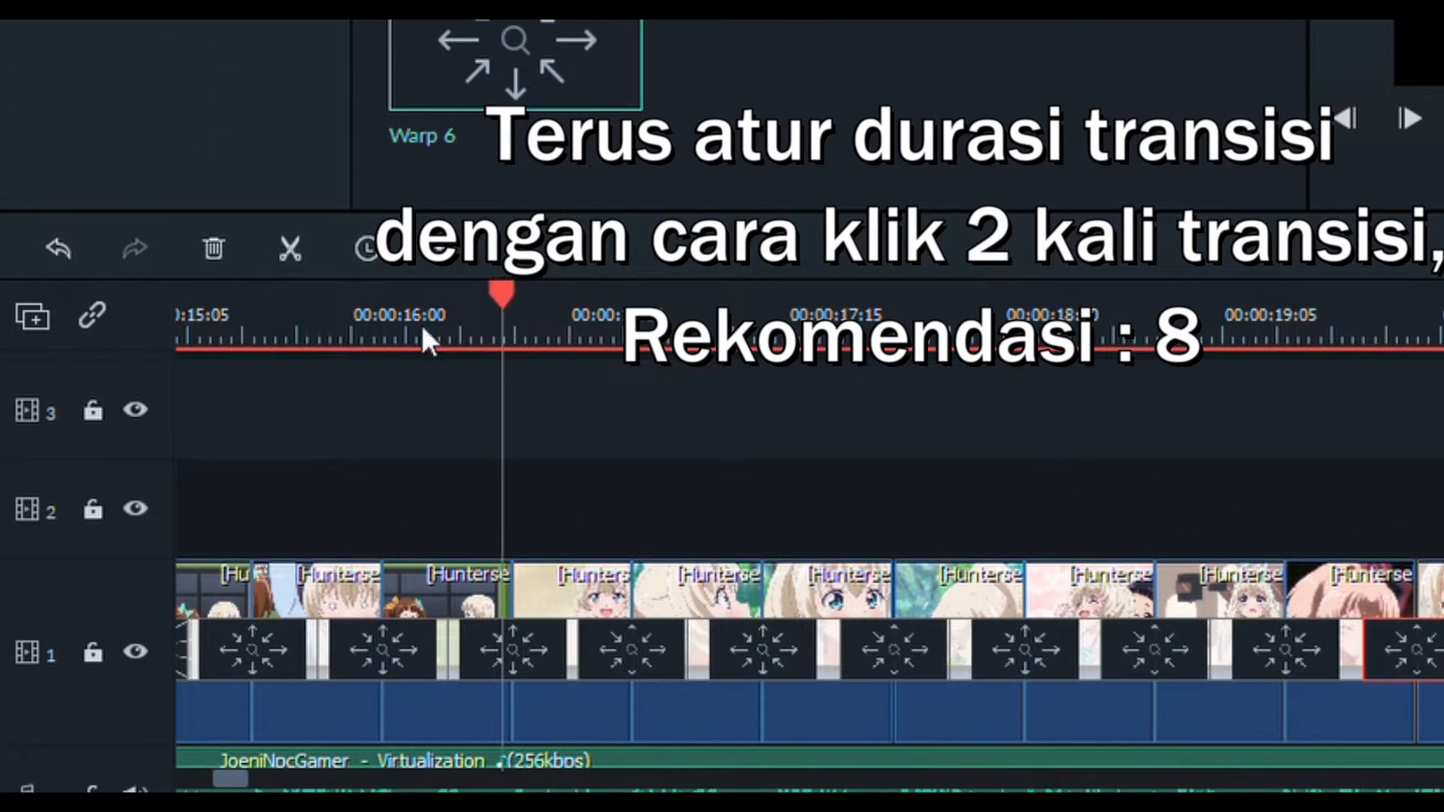
{"action": "left_click_drag", "start_coordinate": [422, 328], "coordinate": [567, 361]}
Set the duration of the first five Warp 6 transitions between the scene clips to 8 frames each.
{"action": "left_click", "coordinate": [903, 643]}
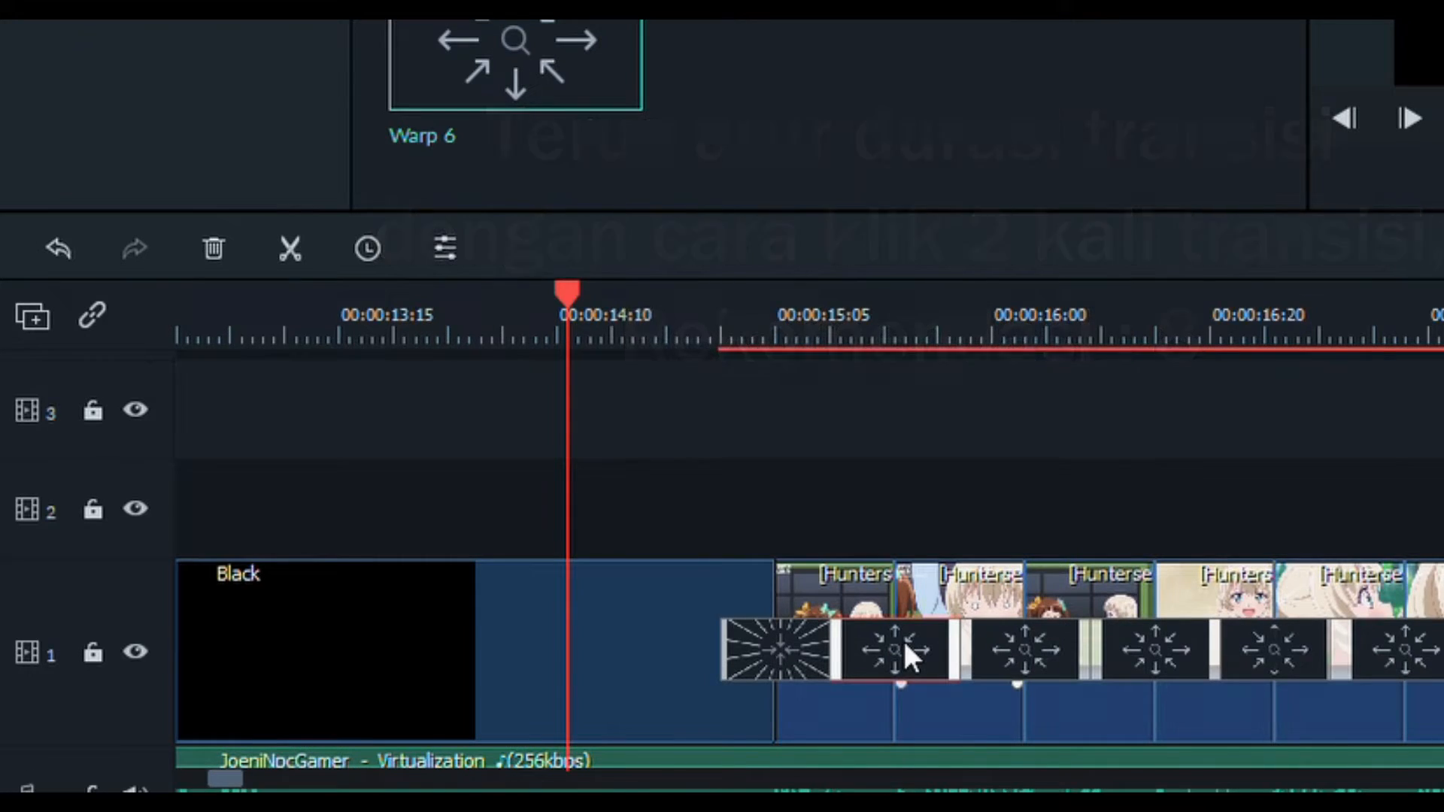
{"action": "double_click", "coordinate": [904, 643]}
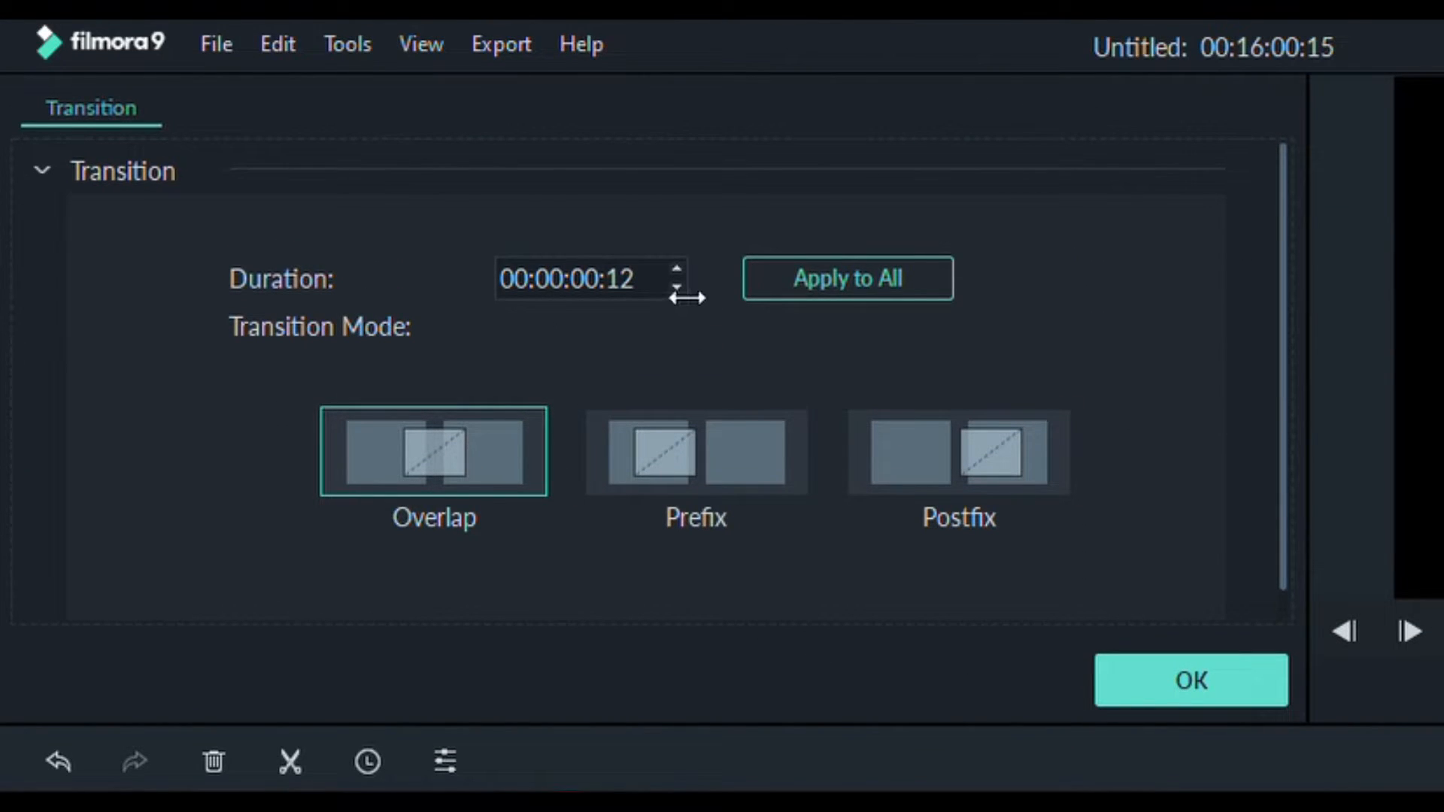
{"action": "left_click", "coordinate": [676, 287]}
{"action": "left_click", "coordinate": [676, 286]}
{"action": "left_click", "coordinate": [676, 287]}
{"action": "left_click", "coordinate": [676, 287]}
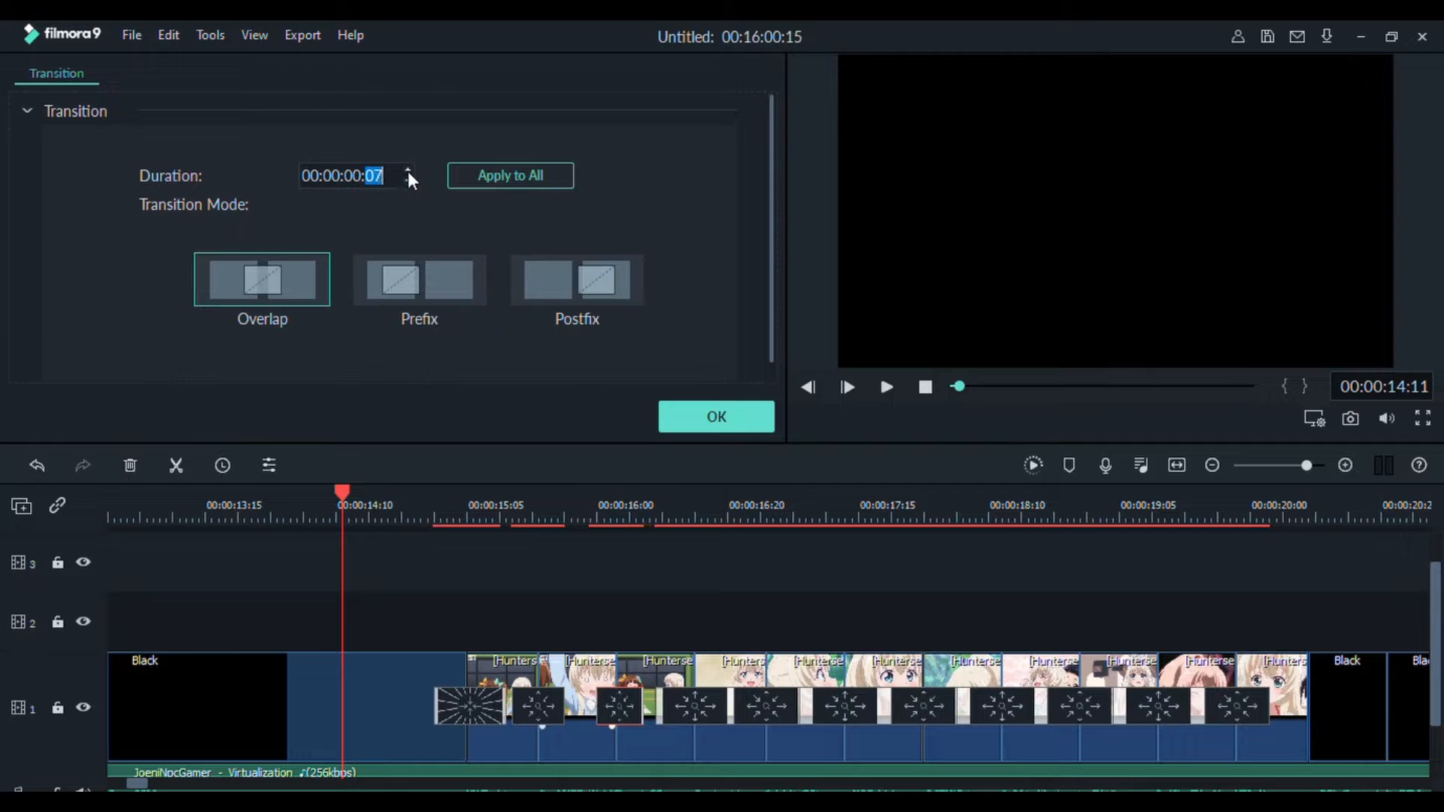
{"action": "left_click", "coordinate": [697, 706]}
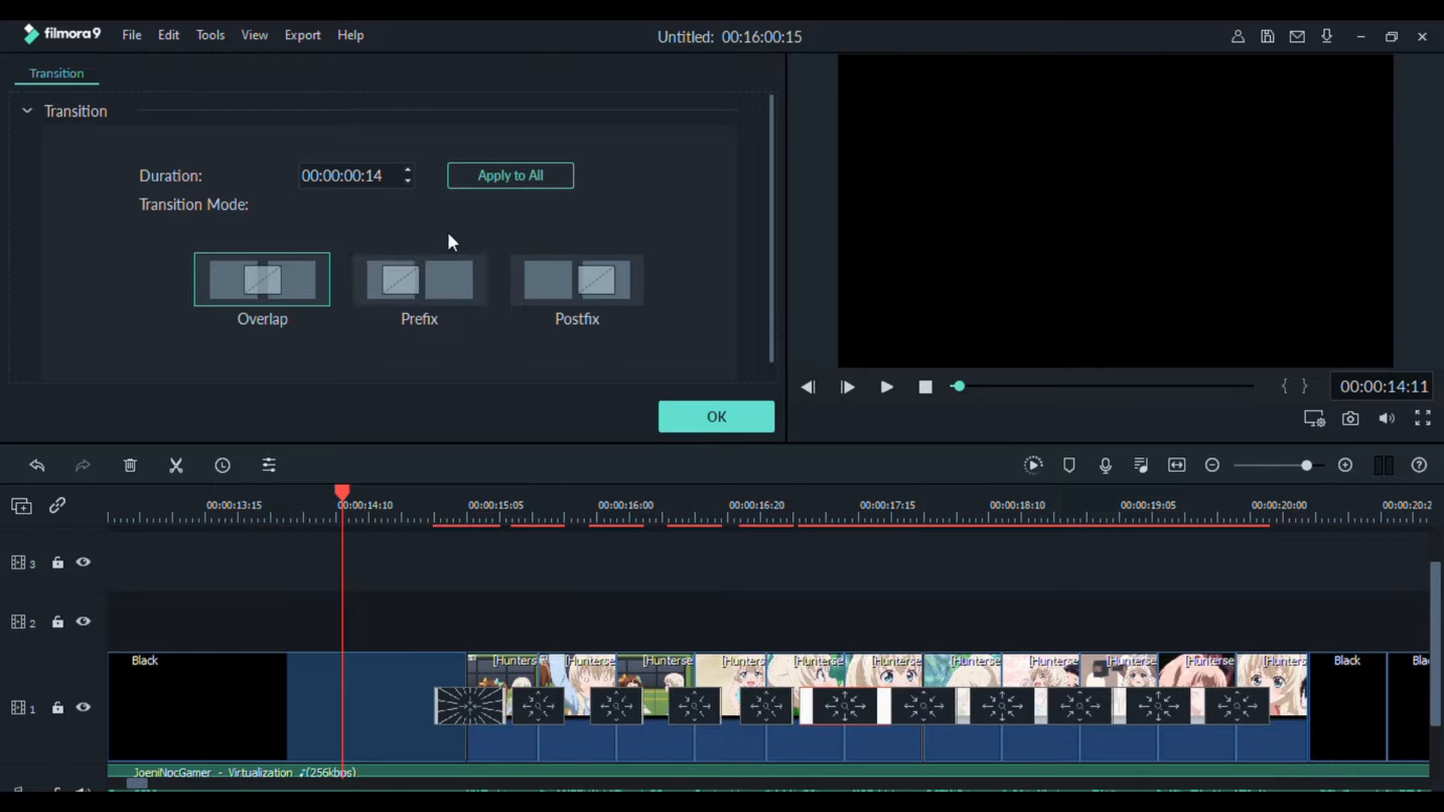
{"action": "left_click", "coordinate": [410, 182]}
{"action": "left_click", "coordinate": [410, 182]}
{"action": "left_click", "coordinate": [409, 182]}
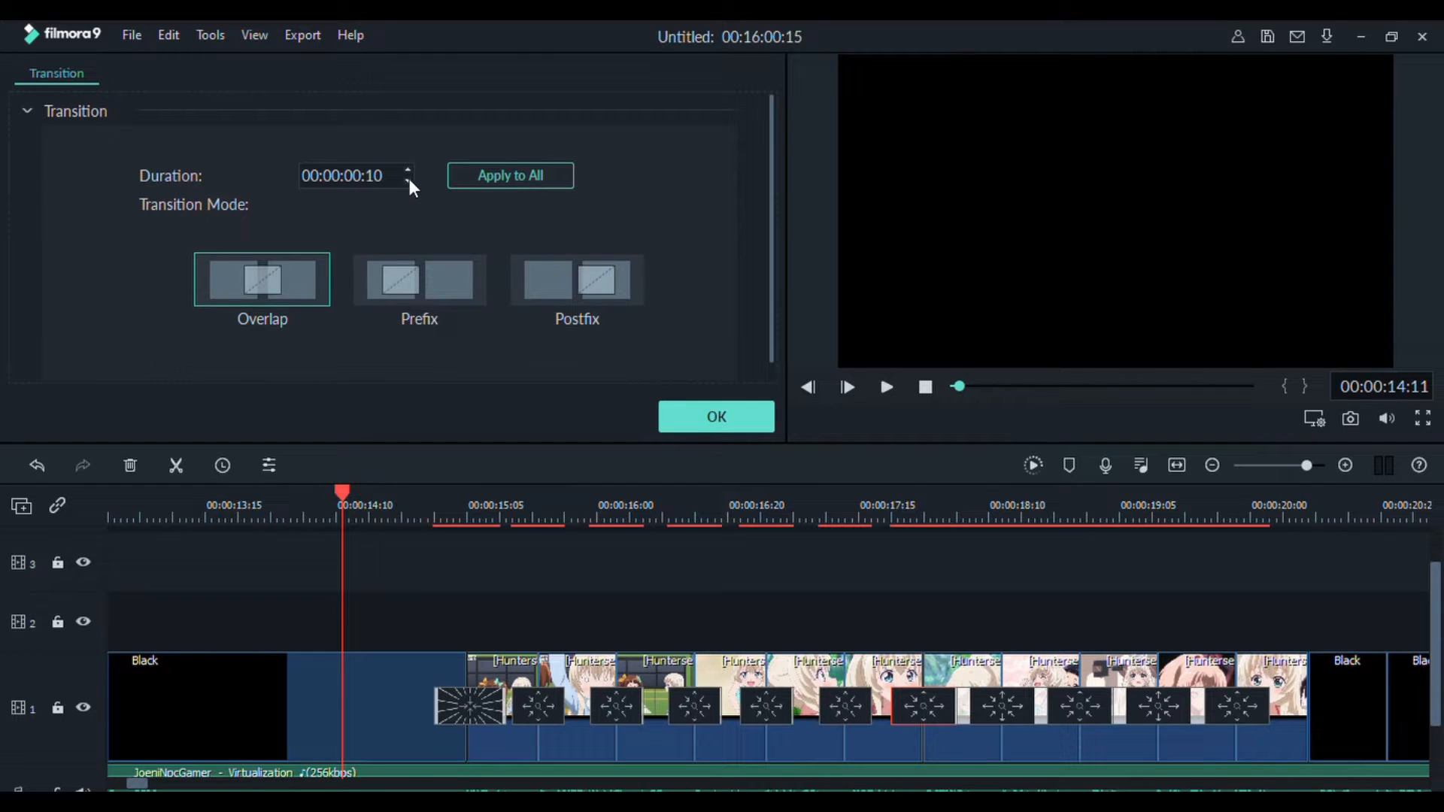
Play back the shortened transitions against the music and close the transition settings.
{"action": "key", "text": "space"}
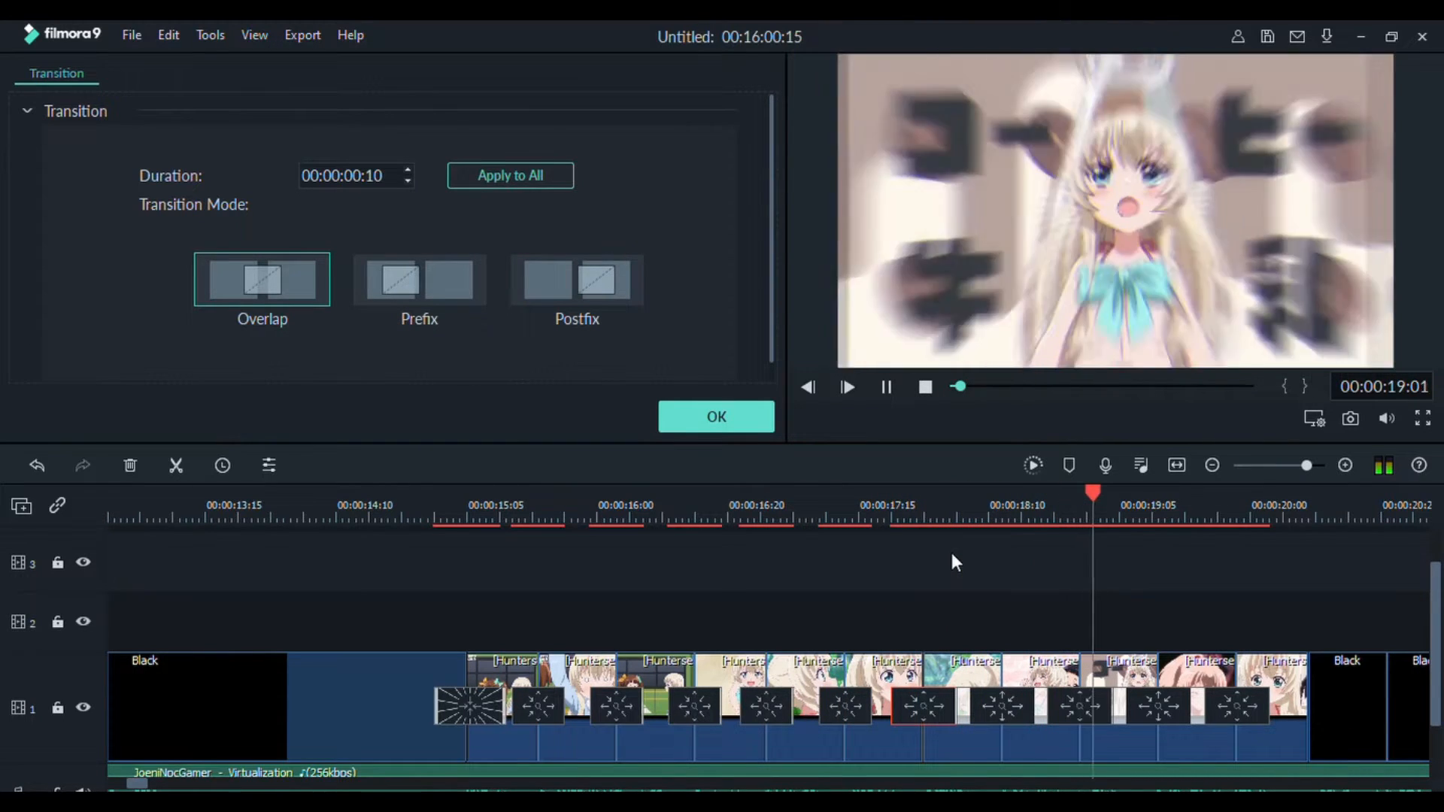
{"action": "key", "text": "space"}
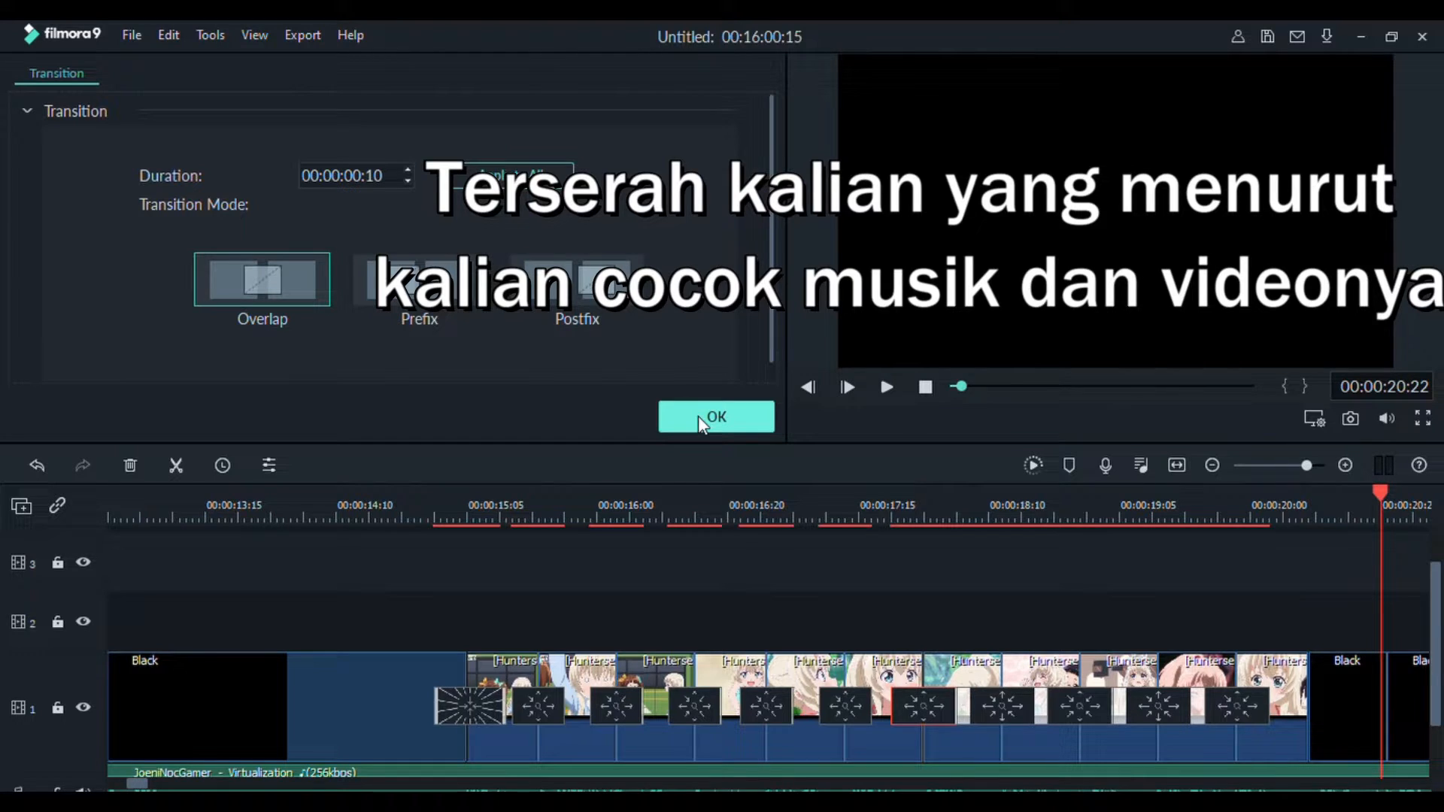
{"action": "left_click", "coordinate": [698, 416]}
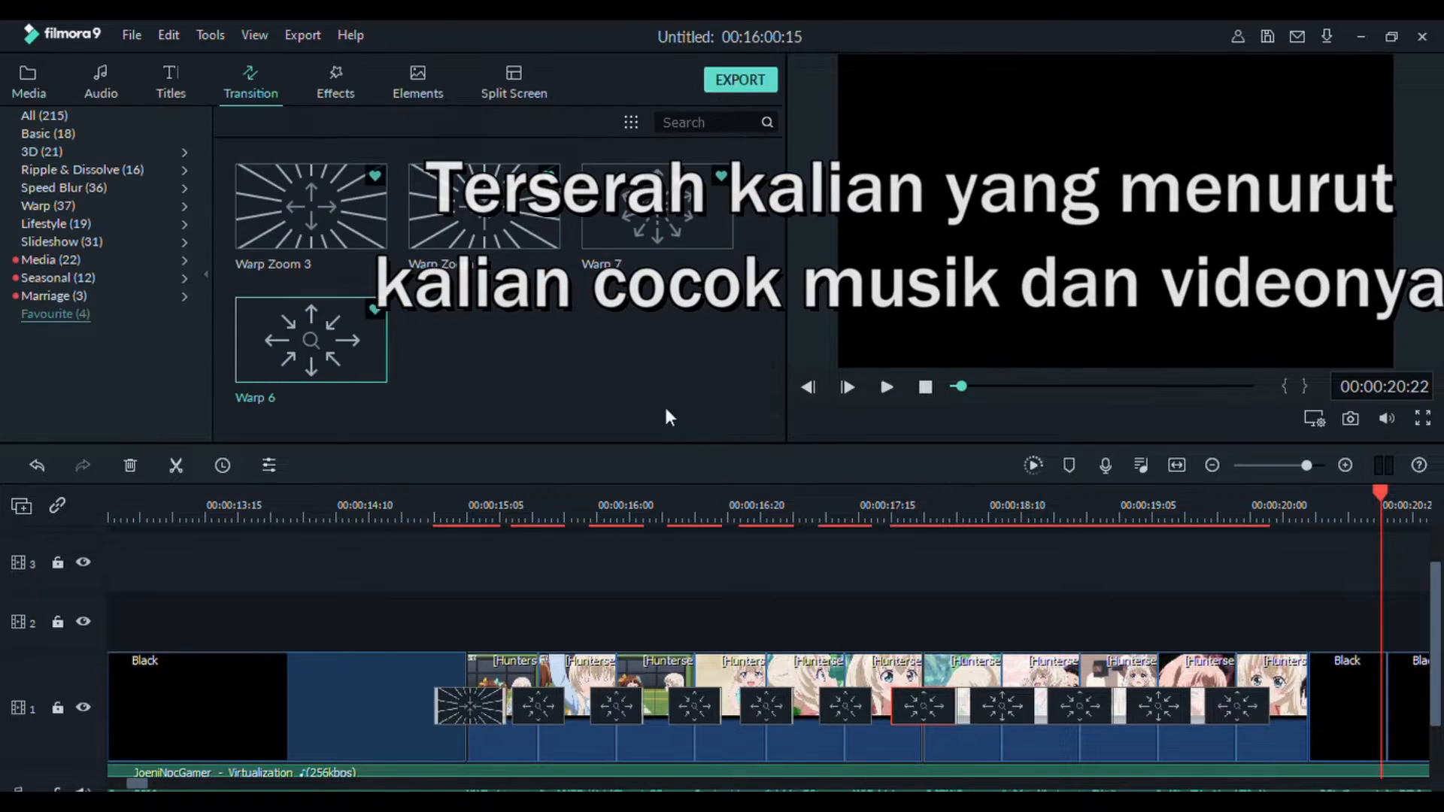
Replace the first five Warp 6 transitions with Warp 7 and play back the scene clips.
{"action": "left_click", "coordinate": [553, 698]}
{"action": "left_click", "coordinate": [613, 706]}
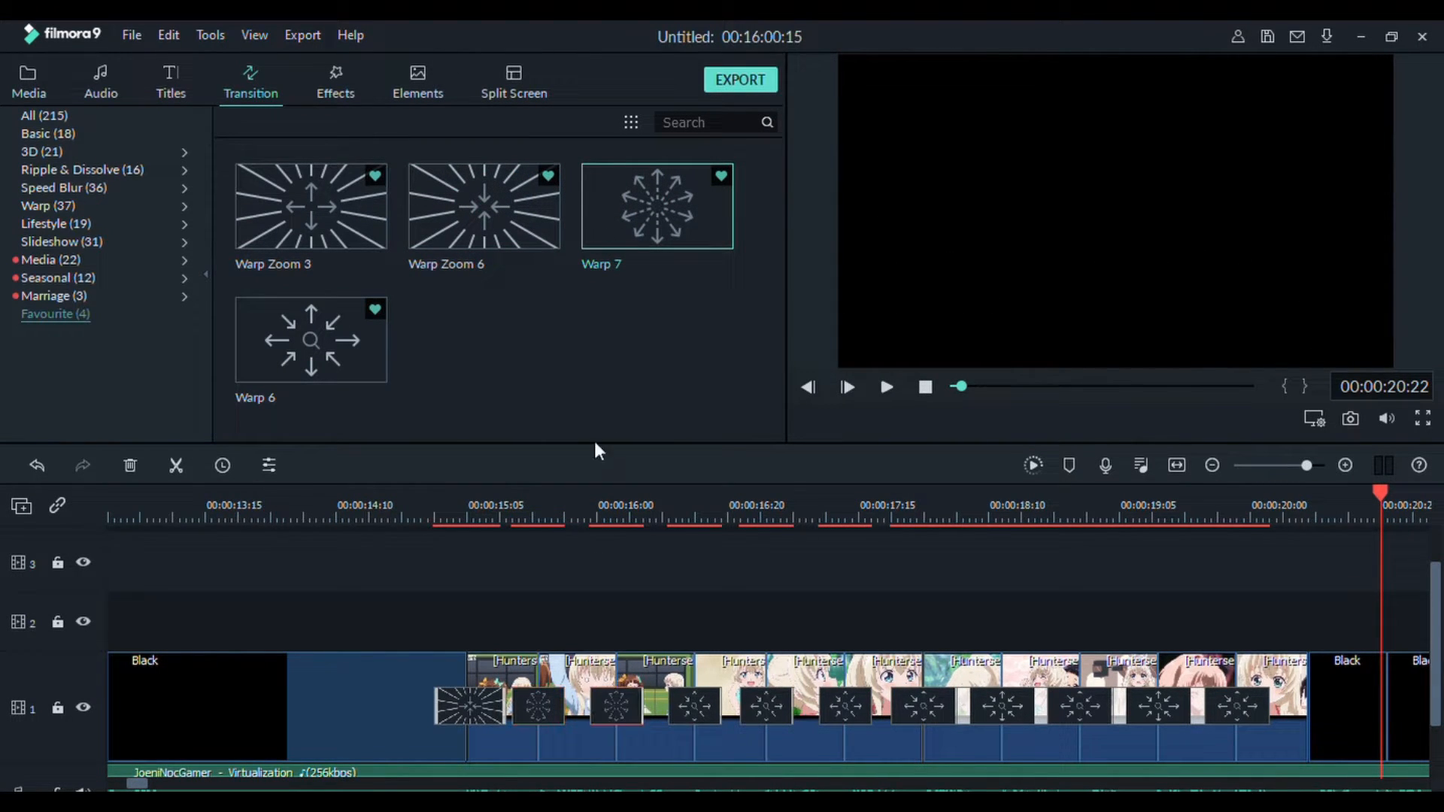
{"action": "left_click_drag", "start_coordinate": [725, 564], "coordinate": [849, 707]}
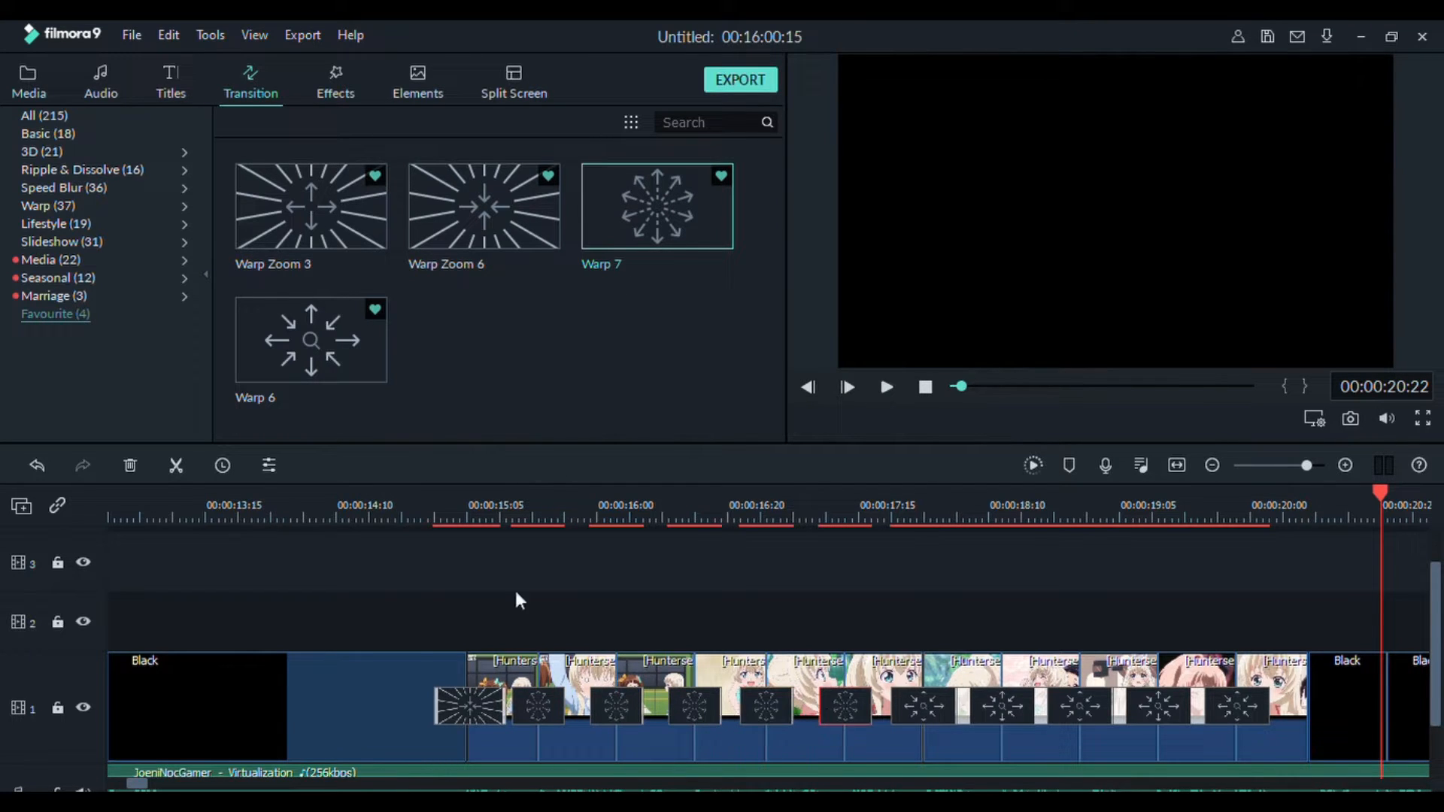
{"action": "left_click", "coordinate": [420, 513]}
{"action": "key", "text": "space"}
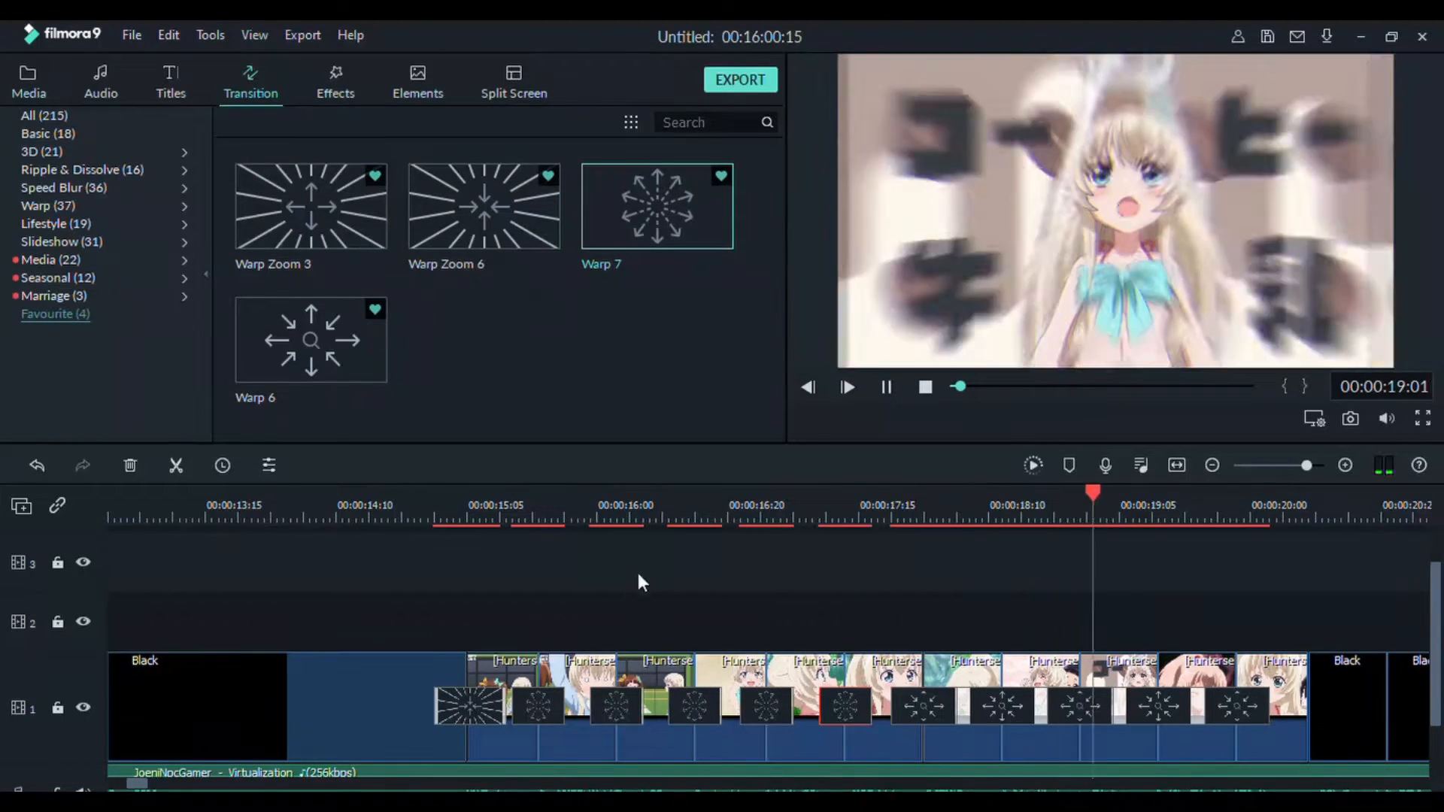
Replace the sixth Warp 6 transition with Warp 7 and set the sixth and seventh transitions to 8 frames.
{"action": "double_click", "coordinate": [923, 705]}
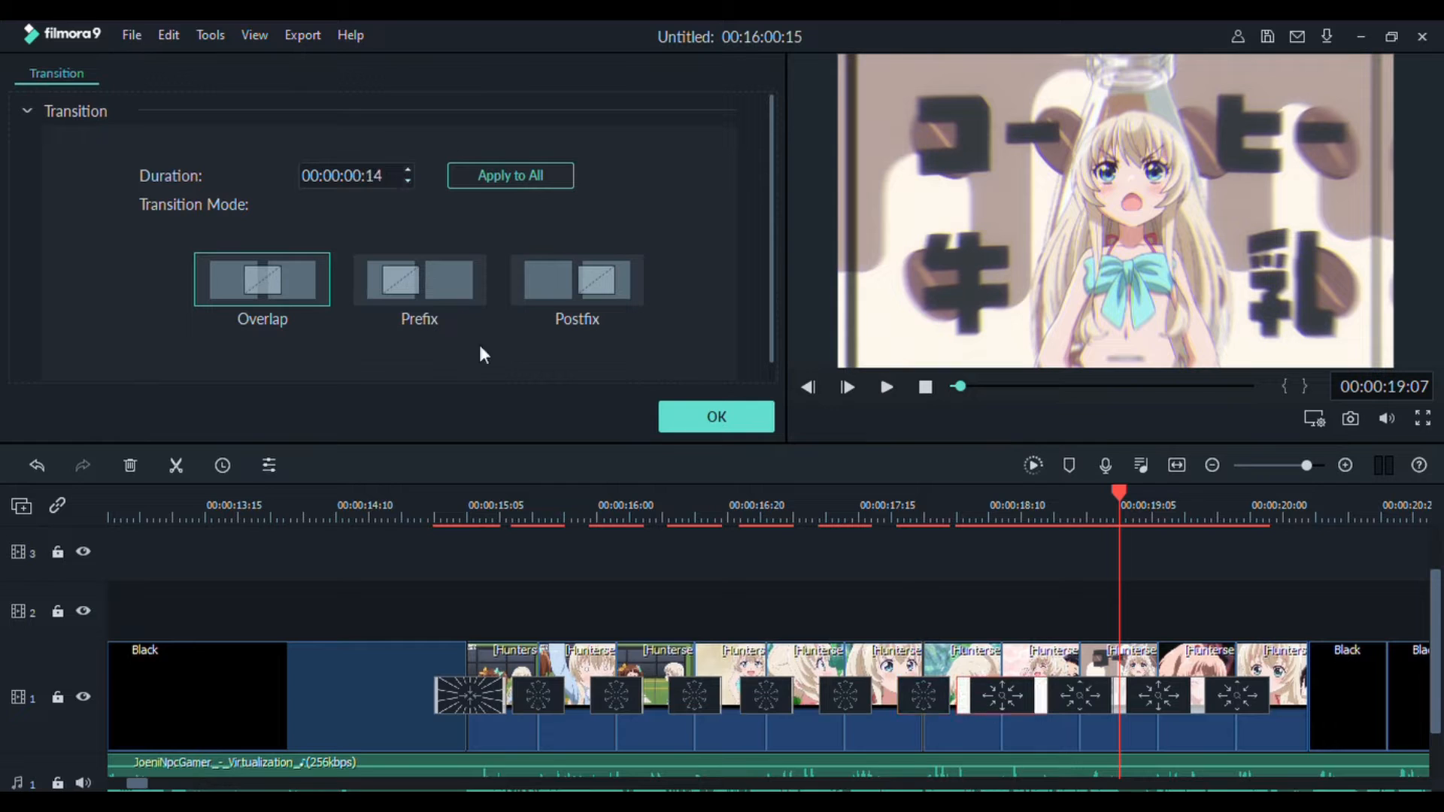
{"action": "left_click", "coordinate": [407, 181]}
{"action": "left_click", "coordinate": [408, 181]}
{"action": "left_click", "coordinate": [407, 181]}
{"action": "left_click", "coordinate": [407, 181]}
{"action": "left_click", "coordinate": [408, 181]}
{"action": "left_click", "coordinate": [407, 181]}
Set the duration of the last three Warp 6 transitions to 8 frames each and confirm.
{"action": "left_click", "coordinate": [1055, 700]}
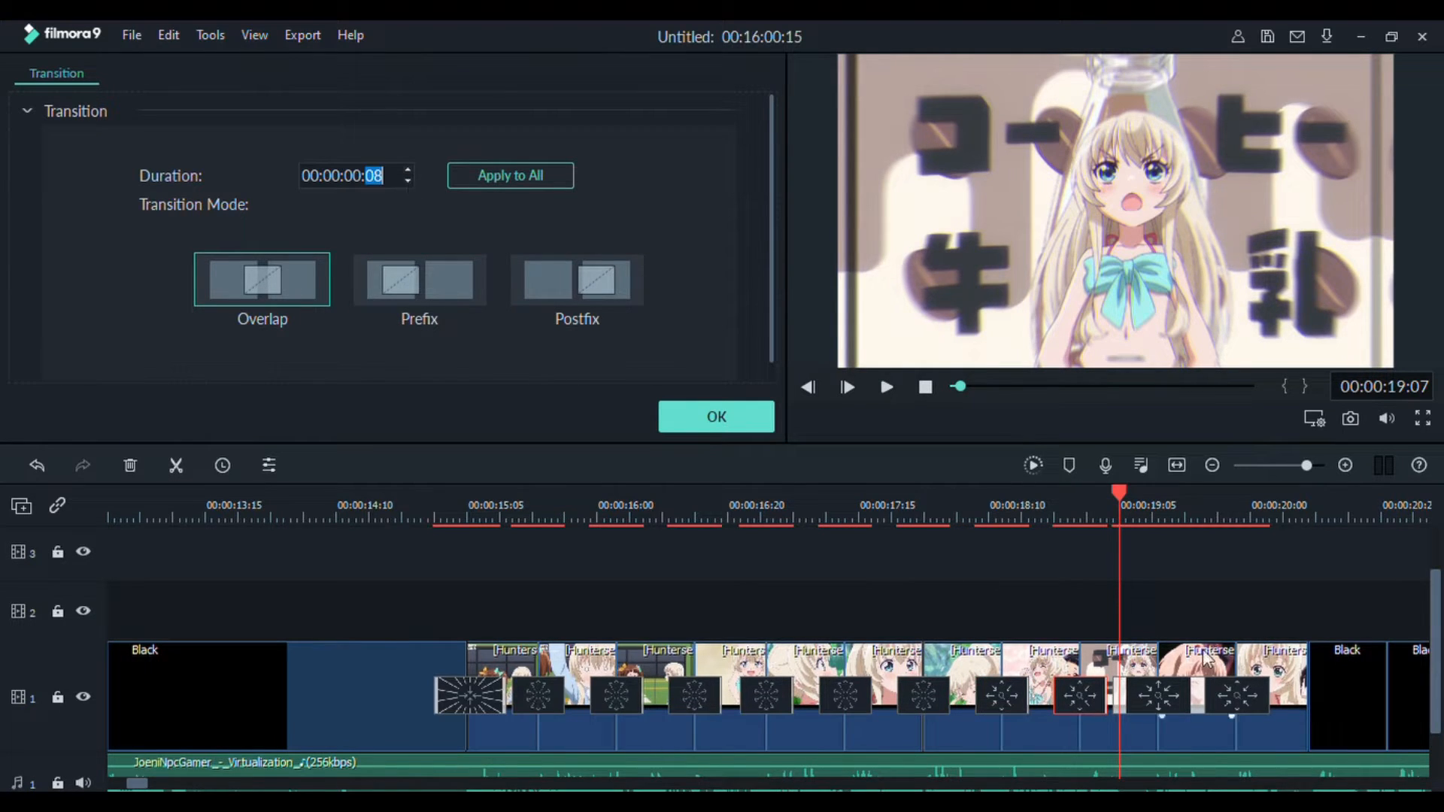
{"action": "left_click", "coordinate": [1158, 695]}
{"action": "left_click", "coordinate": [407, 181]}
{"action": "left_click", "coordinate": [408, 181]}
{"action": "left_click", "coordinate": [408, 181]}
{"action": "left_click", "coordinate": [408, 181]}
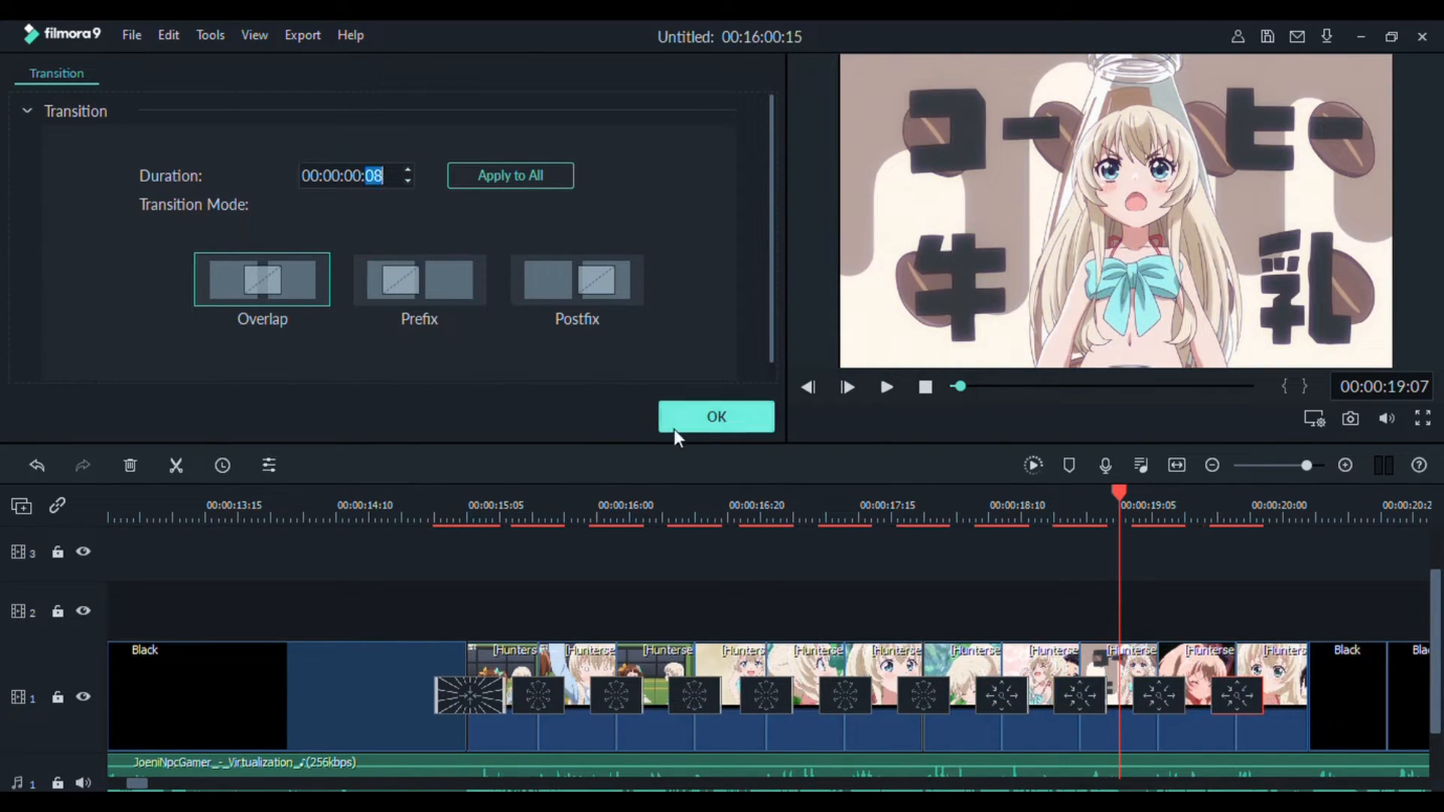
{"action": "left_click", "coordinate": [674, 429]}
Shorten the opening Warp Zoom 6 transition slightly and replace the last four Warp 6 transitions with Warp 7, checking the sequence in playback.
{"action": "double_click", "coordinate": [472, 694]}
{"action": "left_click", "coordinate": [407, 182]}
{"action": "left_click", "coordinate": [694, 426]}
{"action": "left_click", "coordinate": [374, 512]}
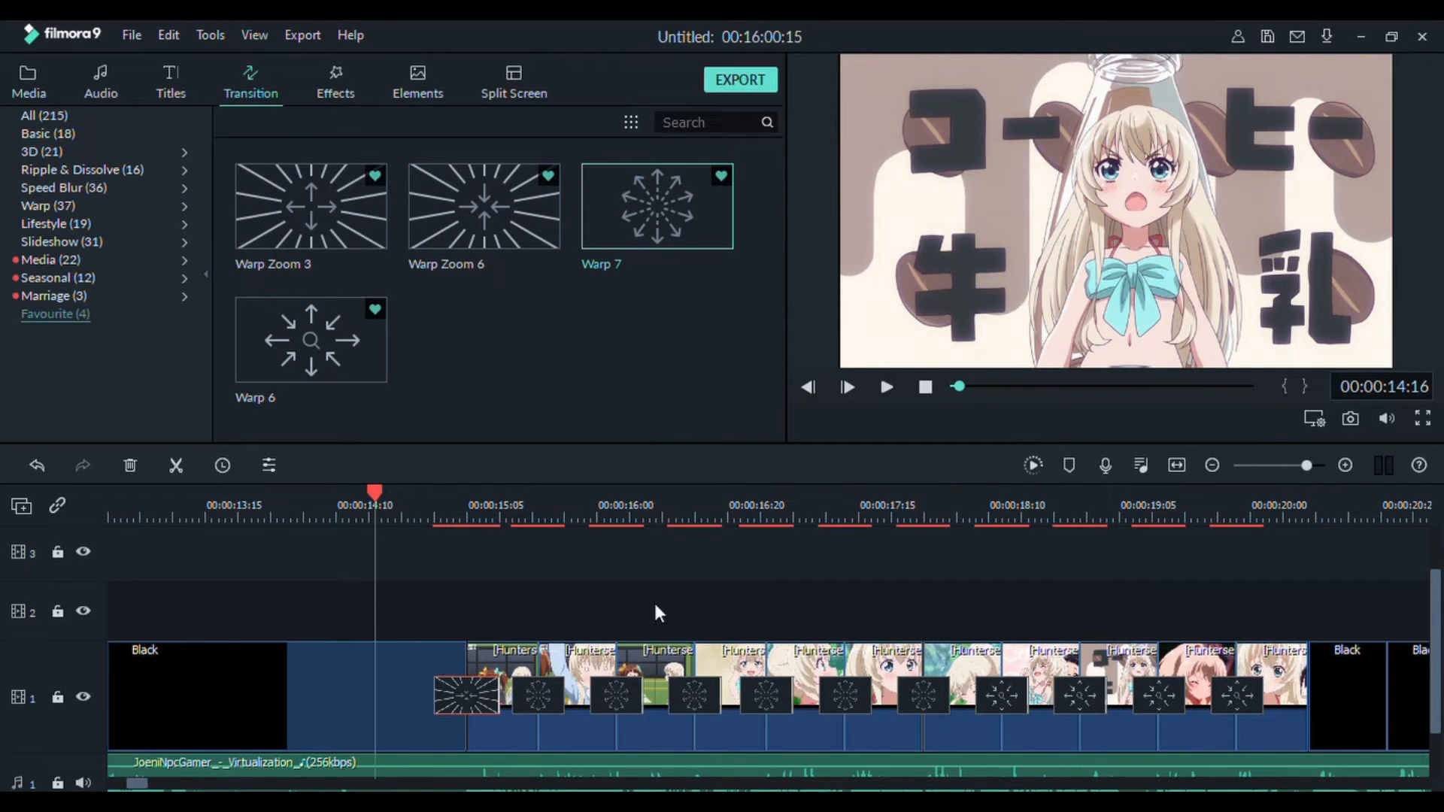
{"action": "key", "text": "space"}
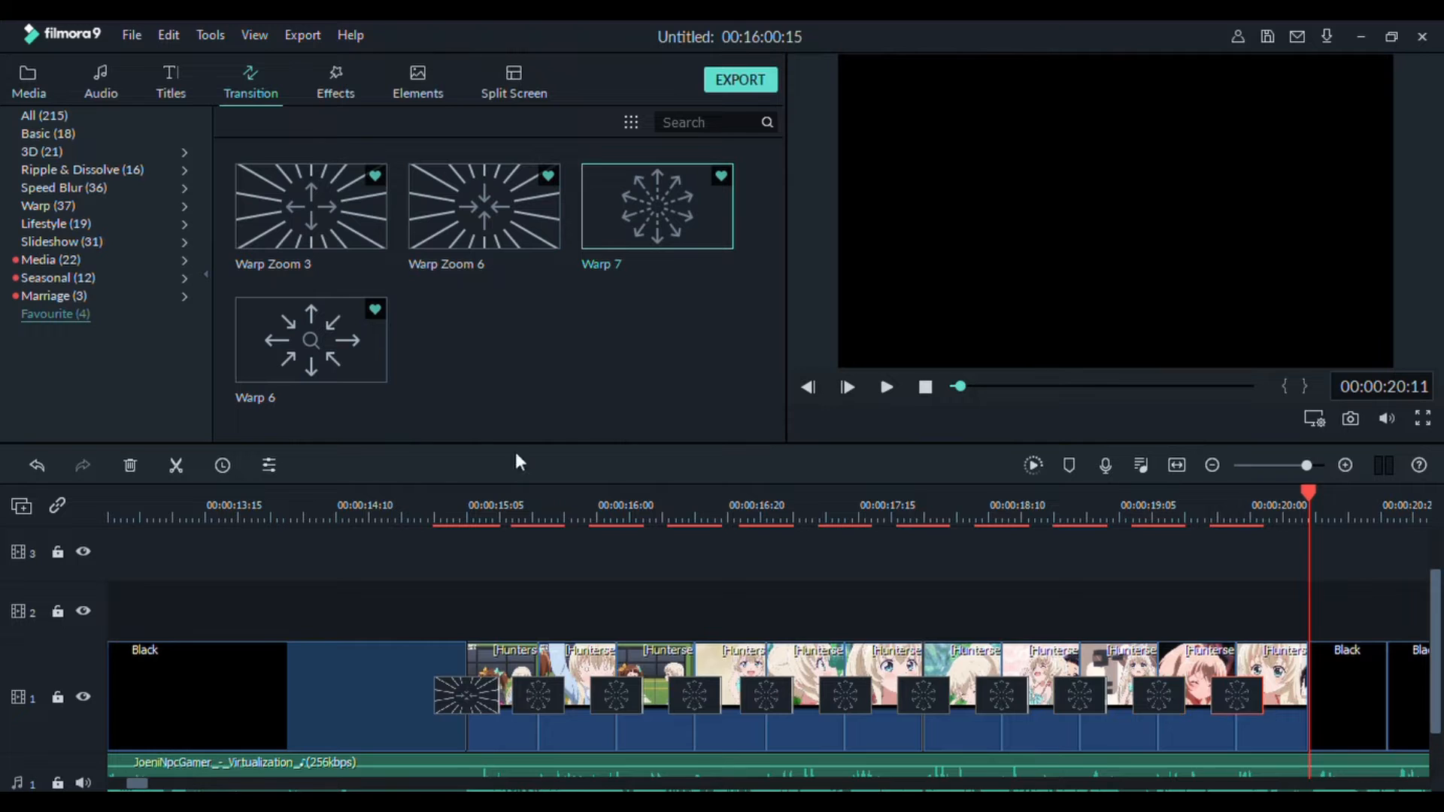
Try replacing the opening Warp Zoom 6 transition by deleting it and adding the Up-Down 1 shake effect to track 2.
{"action": "left_click", "coordinate": [130, 465]}
{"action": "left_click", "coordinate": [336, 84]}
{"action": "left_click", "coordinate": [89, 151]}
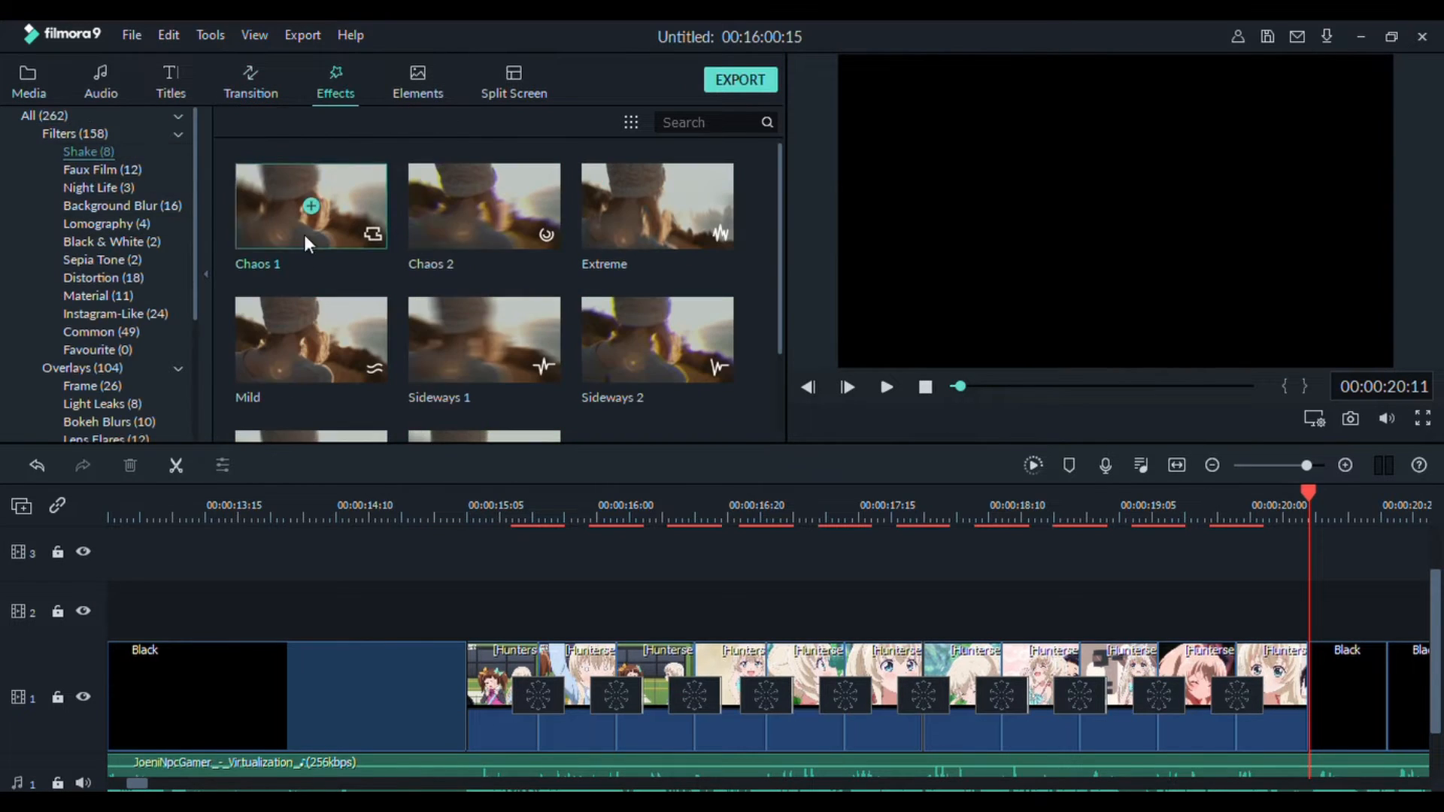
{"action": "scroll", "coordinate": [654, 339], "scroll_direction": "down", "scroll_amount": 2}
{"action": "left_click_drag", "start_coordinate": [379, 354], "coordinate": [341, 621]}
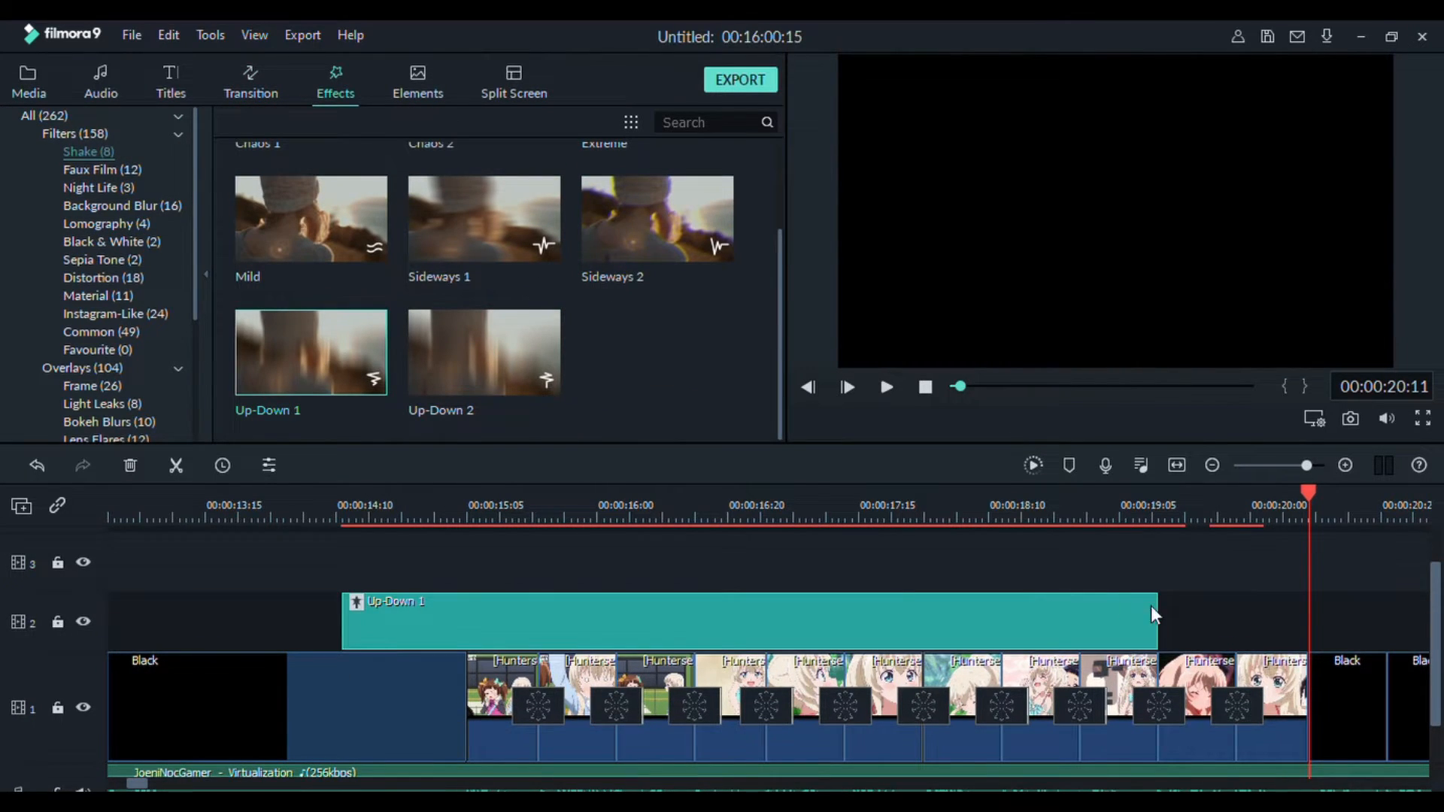
Trim the Up-Down 1 effect to a short piece over the start of the first scene clip and play it back.
{"action": "left_click_drag", "start_coordinate": [1155, 613], "coordinate": [442, 651]}
{"action": "left_click_drag", "start_coordinate": [437, 624], "coordinate": [474, 630]}
{"action": "left_click_drag", "start_coordinate": [447, 630], "coordinate": [472, 631]}
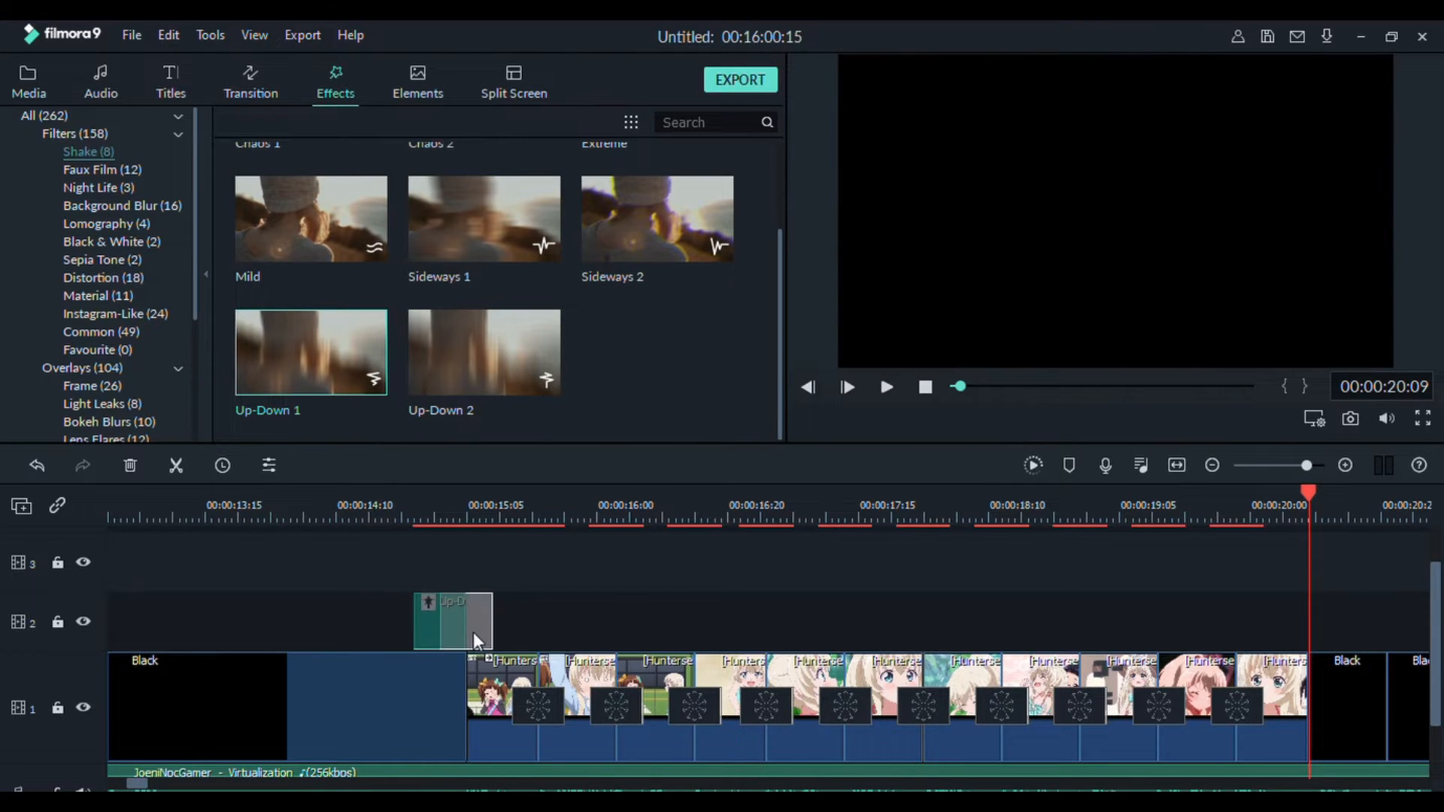
{"action": "left_click", "coordinate": [399, 505]}
{"action": "key", "text": "space"}
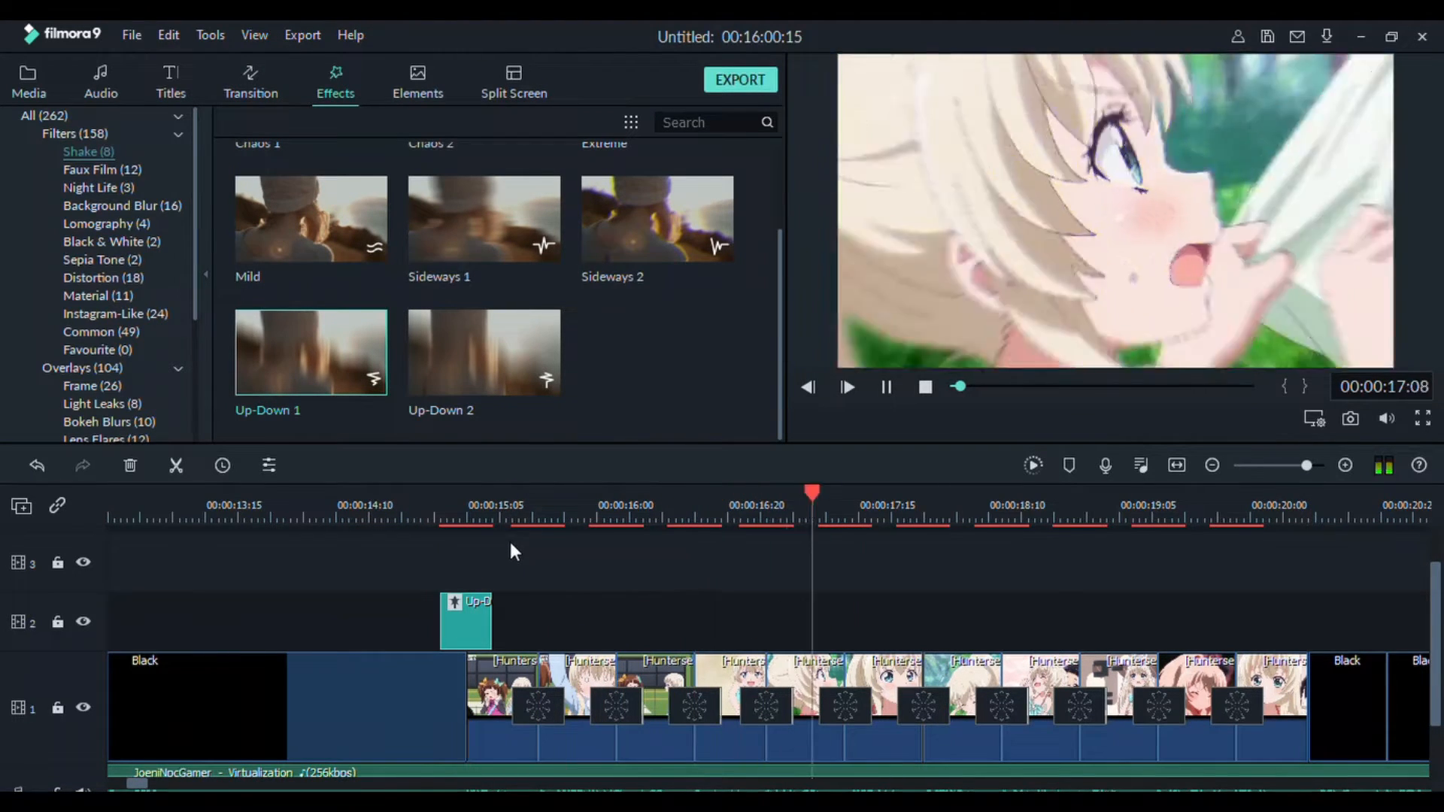
Remove the Up-Down 1 effect and undo the edits back to before the opening Warp Zoom 6 transition was deleted.
{"action": "key", "text": "Delete"}
{"action": "key", "text": "ctrl+z"}
{"action": "key", "text": "ctrl+z"}
{"action": "key", "text": "ctrl+z"}
{"action": "key", "text": "ctrl+z"}
{"action": "key", "text": "ctrl+z"}
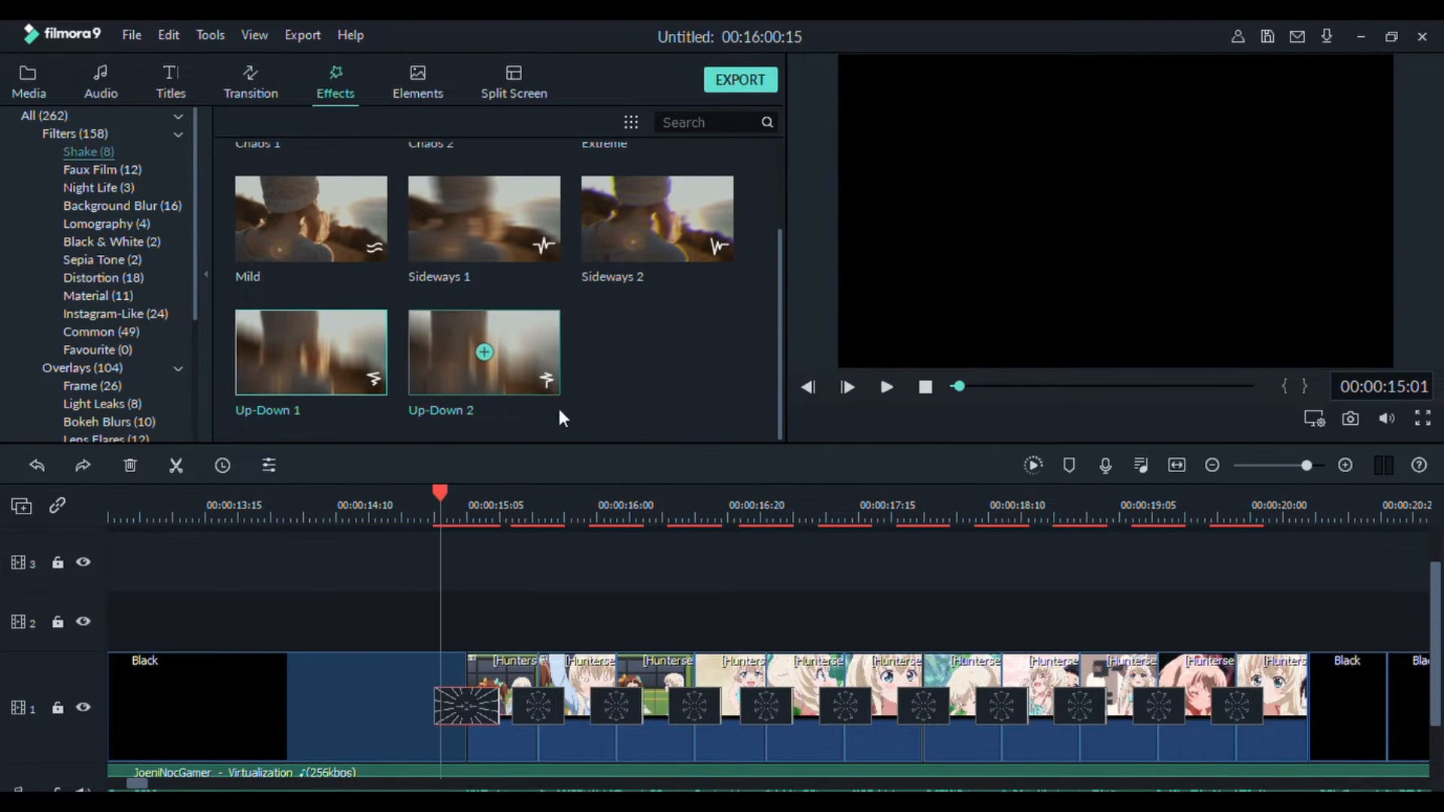
Play back a stretch of the Black intro ahead of the first scene clip.
{"action": "left_click_drag", "start_coordinate": [440, 494], "coordinate": [109, 505]}
{"action": "scroll", "coordinate": [206, 586], "scroll_direction": "down", "scroll_amount": 2}
{"action": "key", "text": "space"}
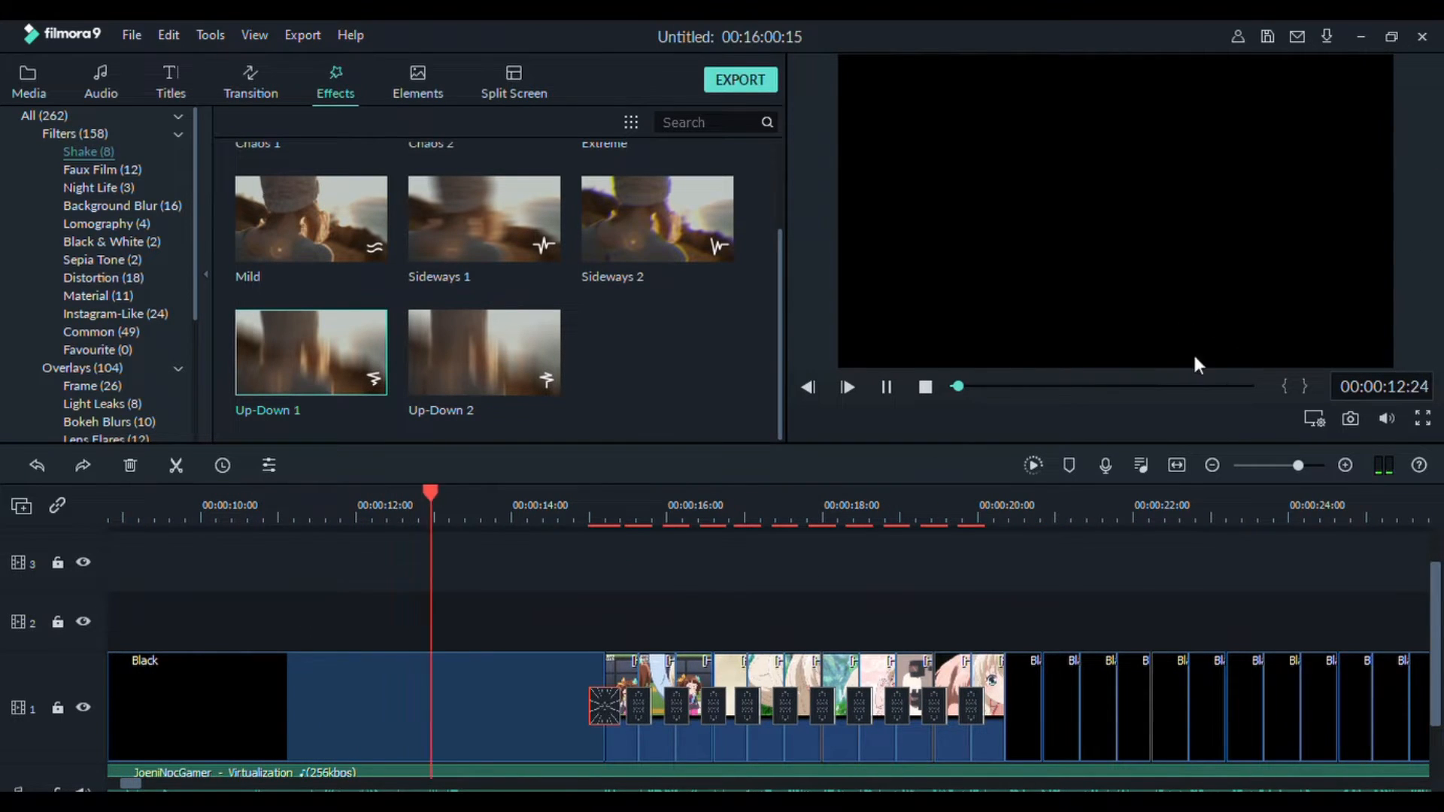
{"action": "key", "text": "space"}
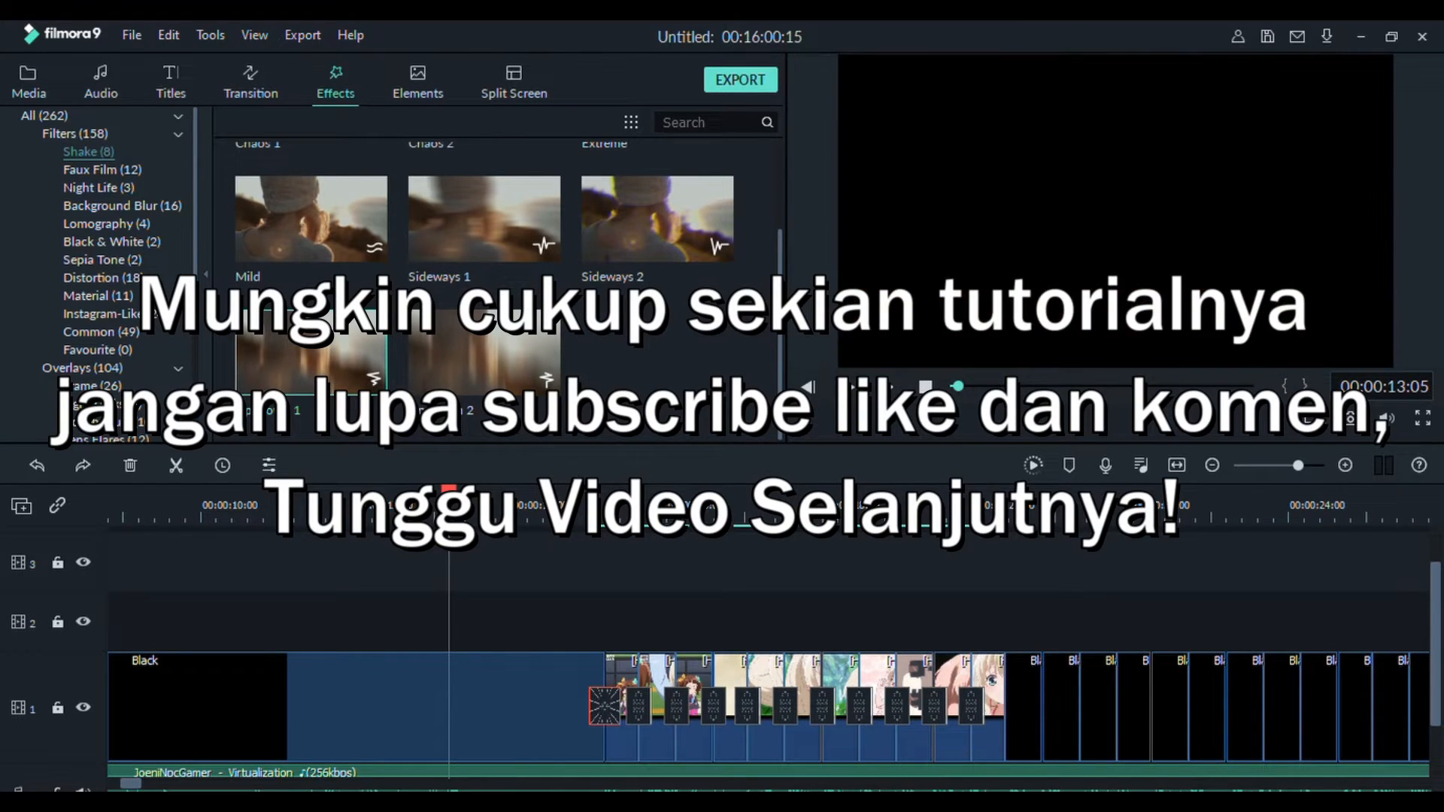
Play the finished edit from the very start of the timeline.
{"action": "left_click_drag", "start_coordinate": [449, 498], "coordinate": [3, 578]}
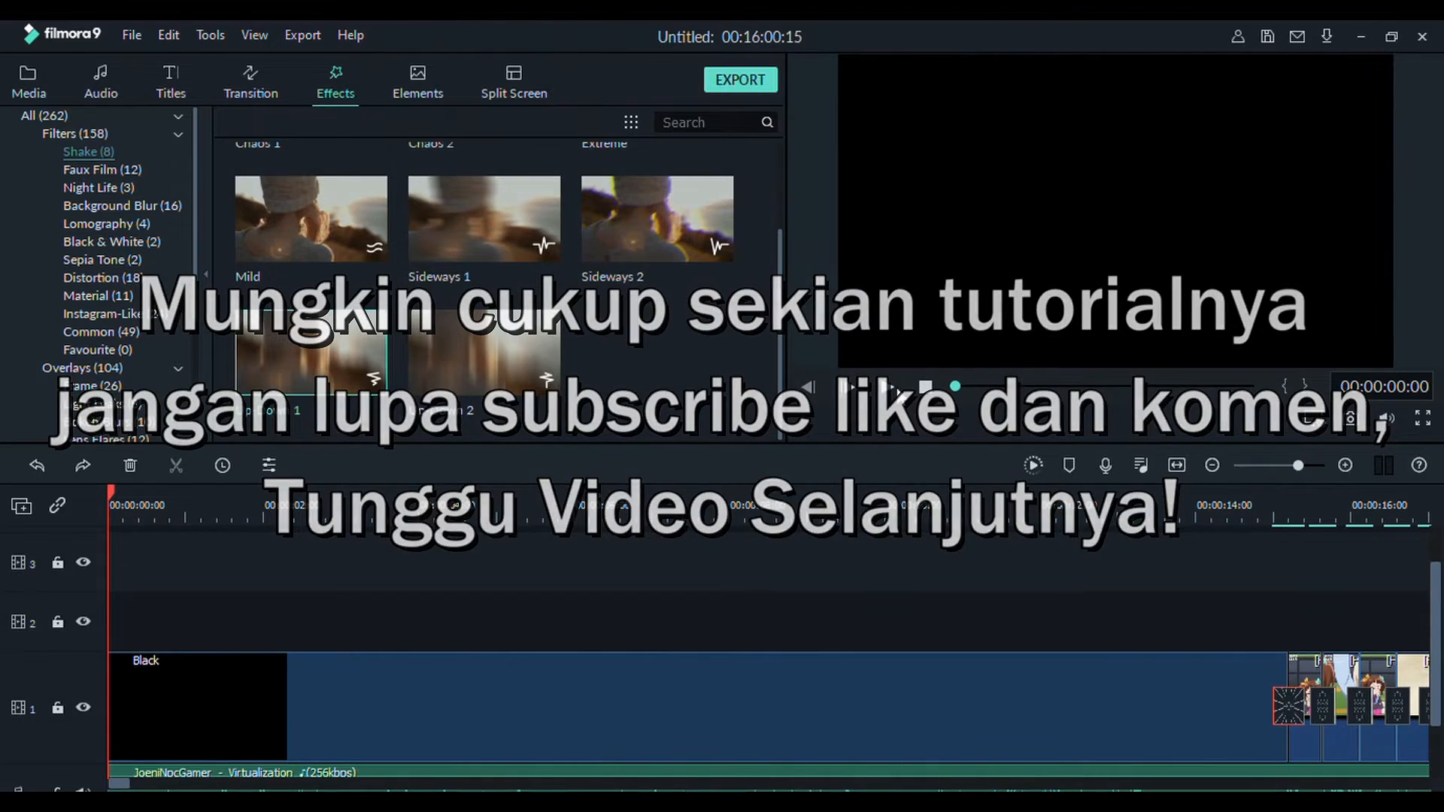
{"action": "left_click_drag", "start_coordinate": [959, 508], "coordinate": [733, 536]}
{"action": "left_click", "coordinate": [881, 386]}
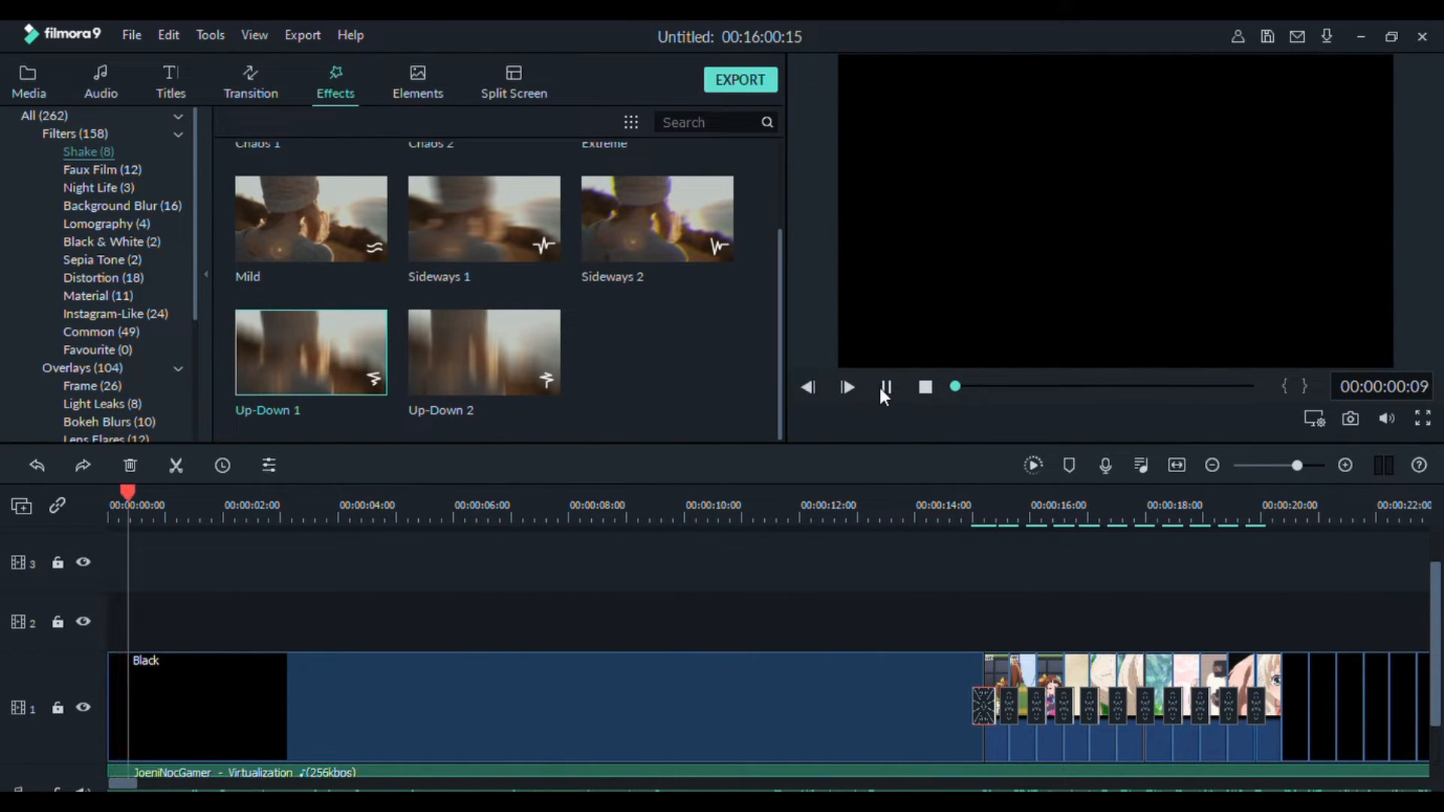